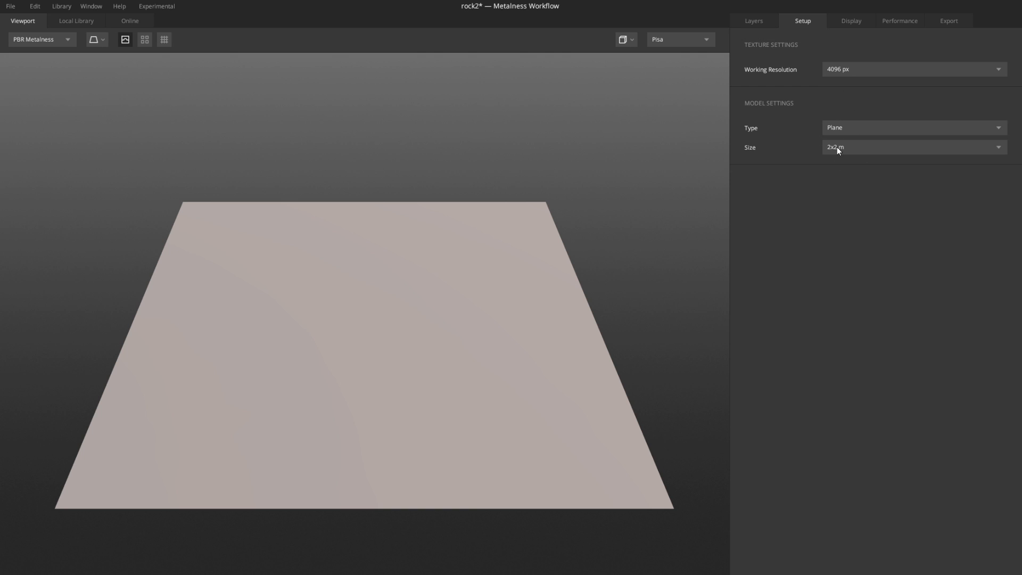
# Step: Add a Solid layer and set its blend Threshold to 0.925
pyautogui.click(756, 20)
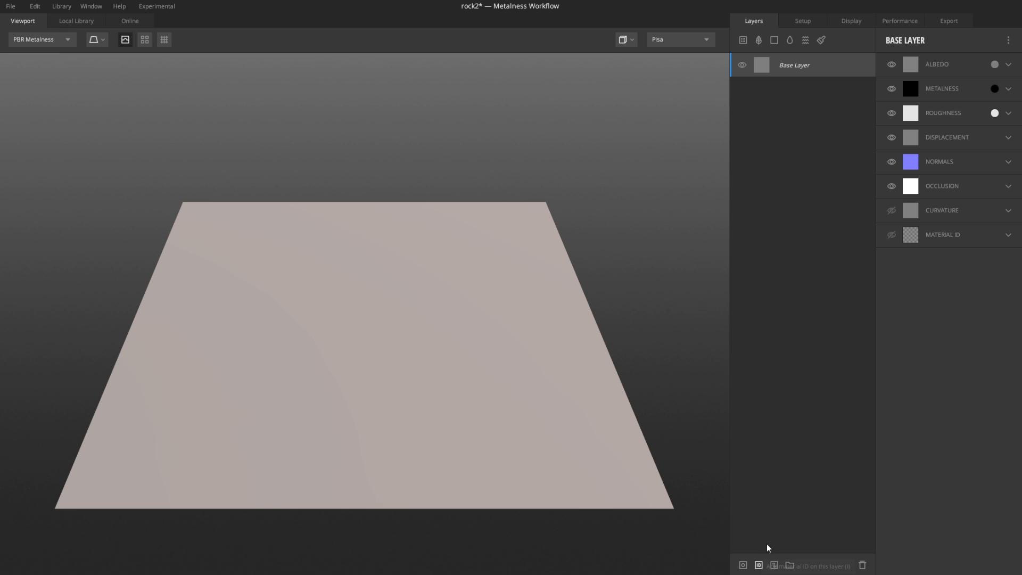
pyautogui.click(774, 40)
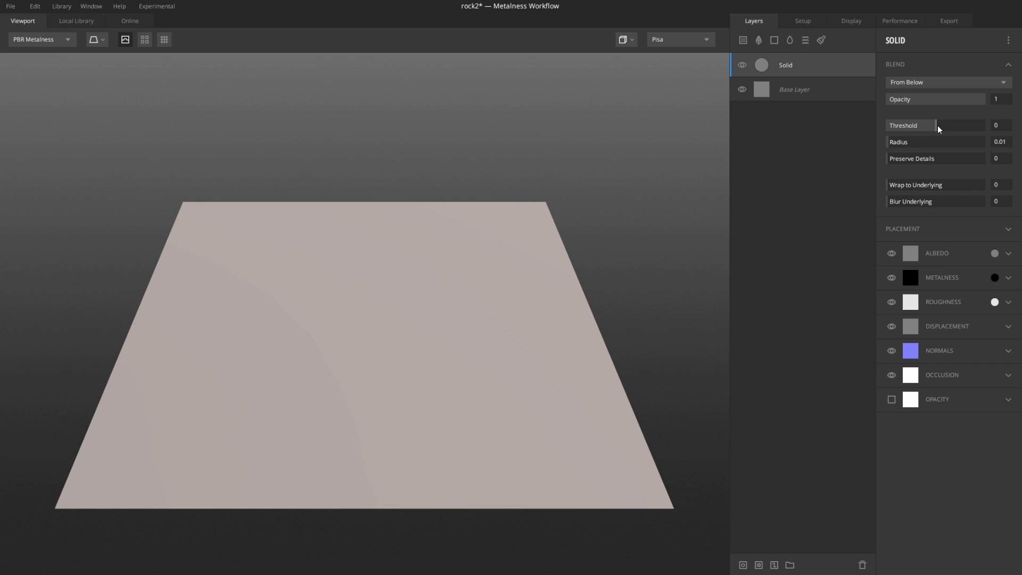
pyautogui.moveTo(937, 125); pyautogui.dragTo(958, 128)
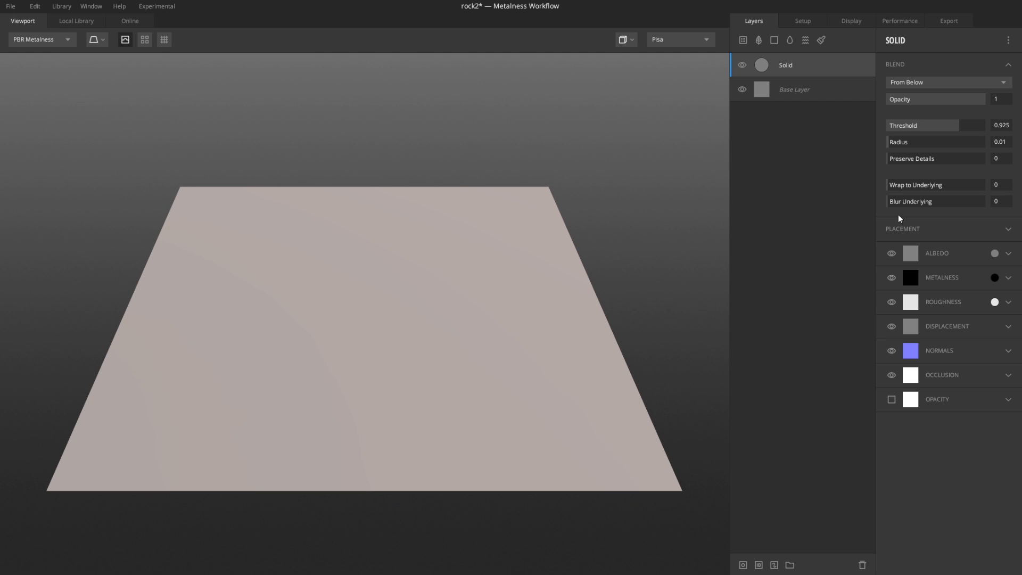
# Step: Add a mask to the Solid layer and insert a Map component into it
pyautogui.click(743, 565)
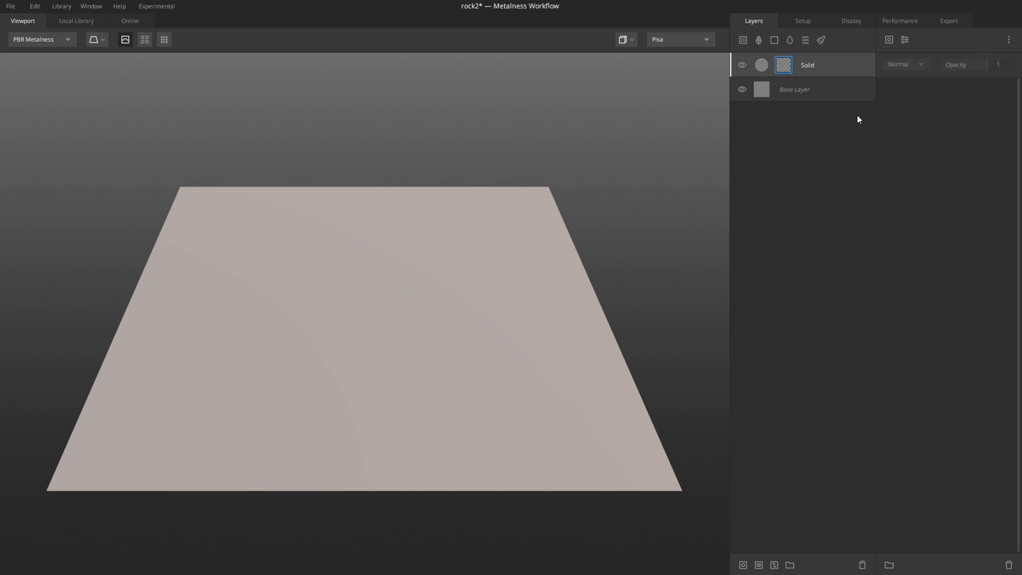
pyautogui.click(889, 40)
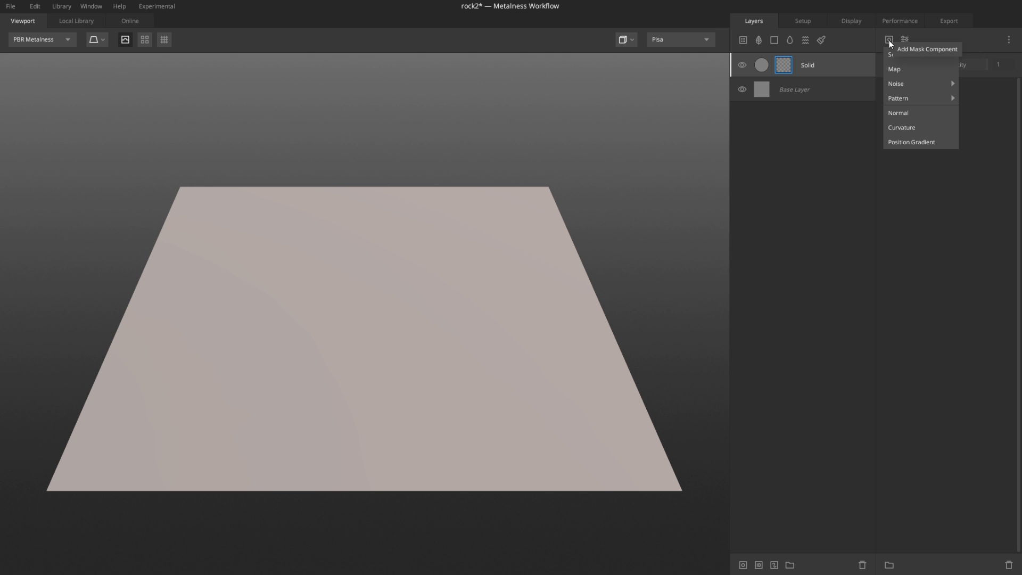
pyautogui.click(913, 71)
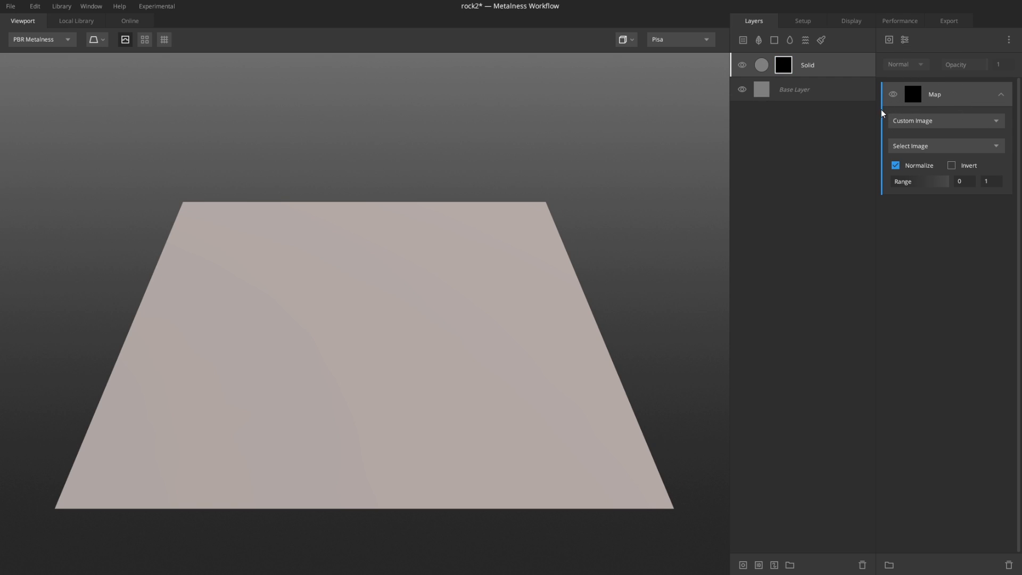
# Step: Load the custom image rocktest into the Map component
pyautogui.click(927, 146)
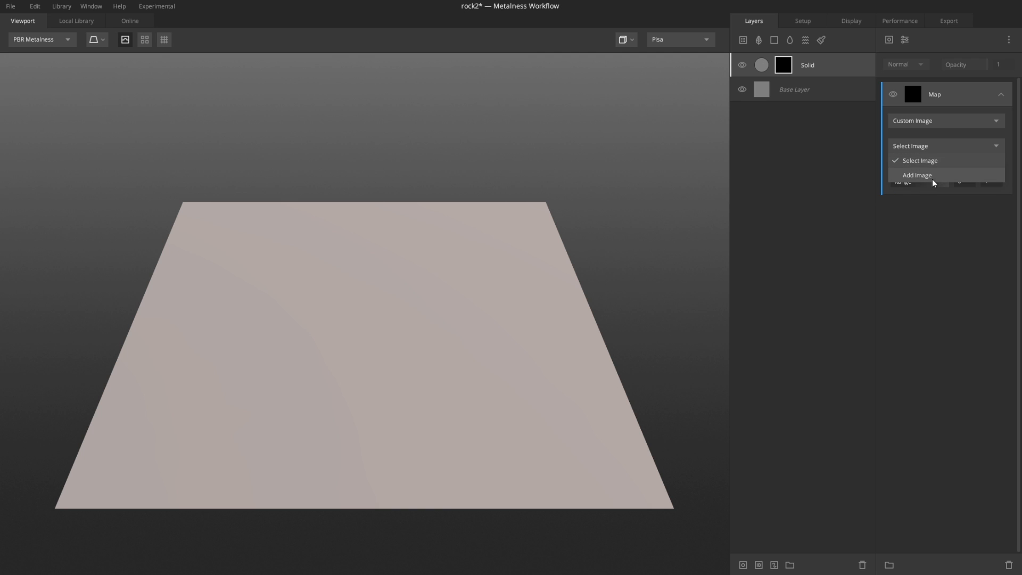
pyautogui.click(915, 250)
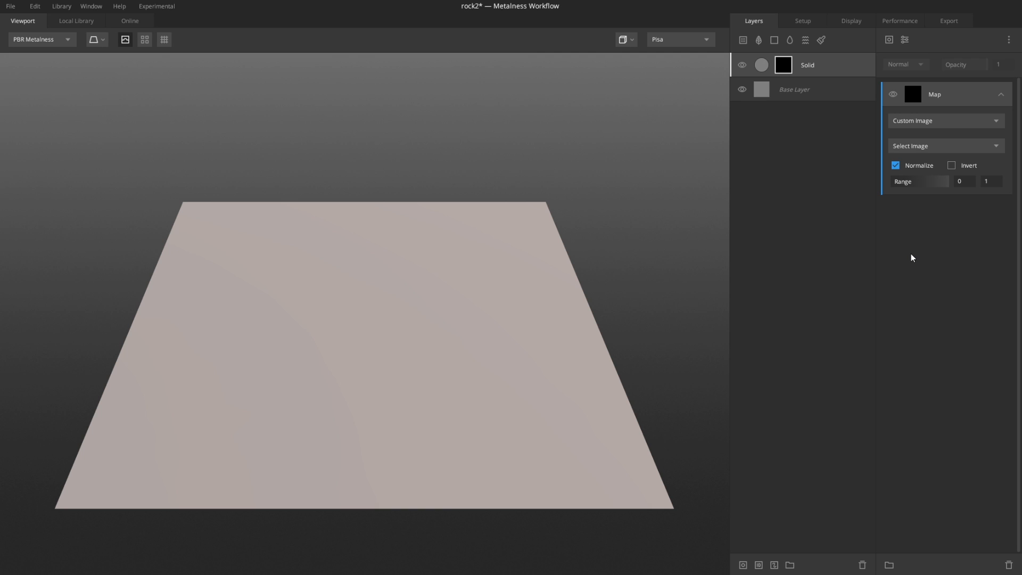
pyautogui.click(939, 149)
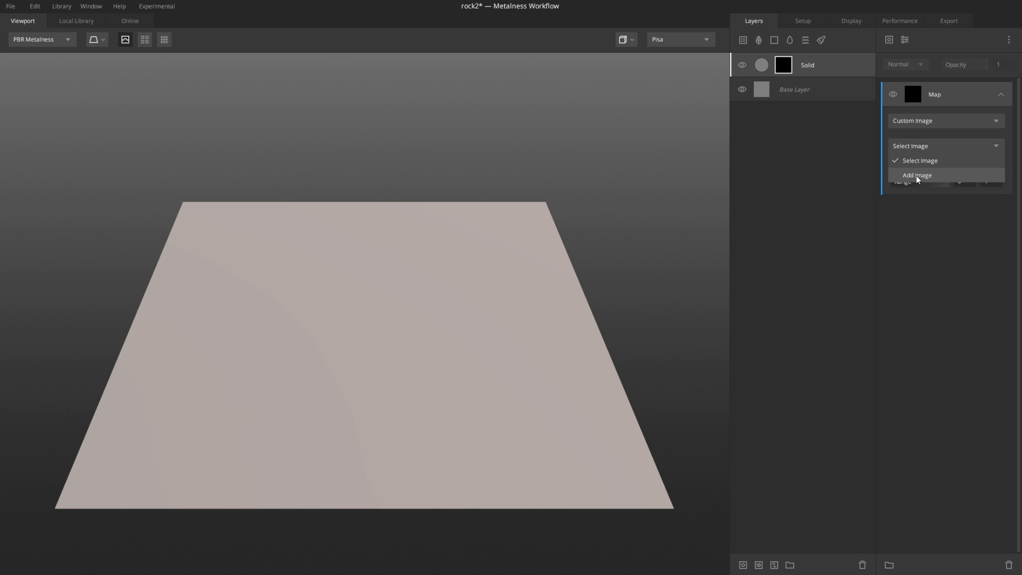
pyautogui.click(917, 175)
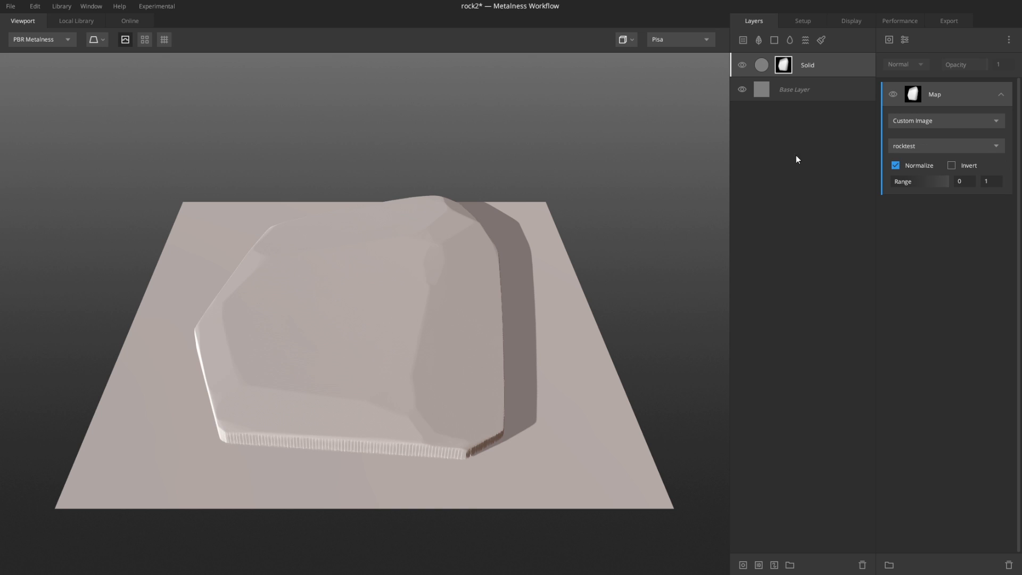
# Step: Orbit and zoom the viewport to inspect the rock relief on the plane
pyautogui.moveTo(569, 183); pyautogui.dragTo(557, 290)
pyautogui.moveTo(433, 353); pyautogui.dragTo(484, 242)
pyautogui.scroll(6, 332, 464)
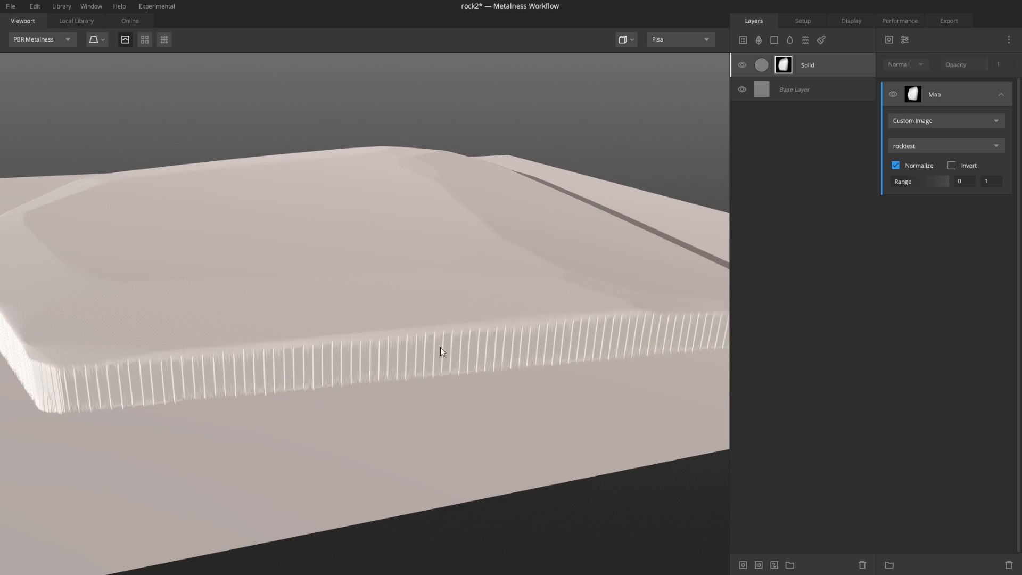
pyautogui.scroll(-8, 434, 349)
pyautogui.scroll(3, 346, 354)
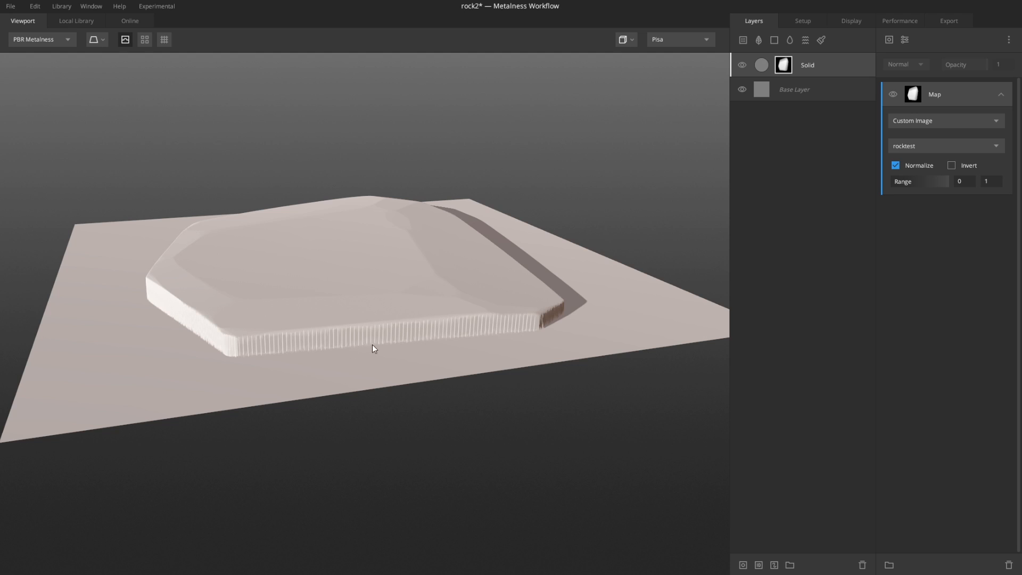
pyautogui.scroll(-4, 372, 344)
pyautogui.moveTo(372, 345); pyautogui.dragTo(379, 420)
pyautogui.scroll(2, 382, 418)
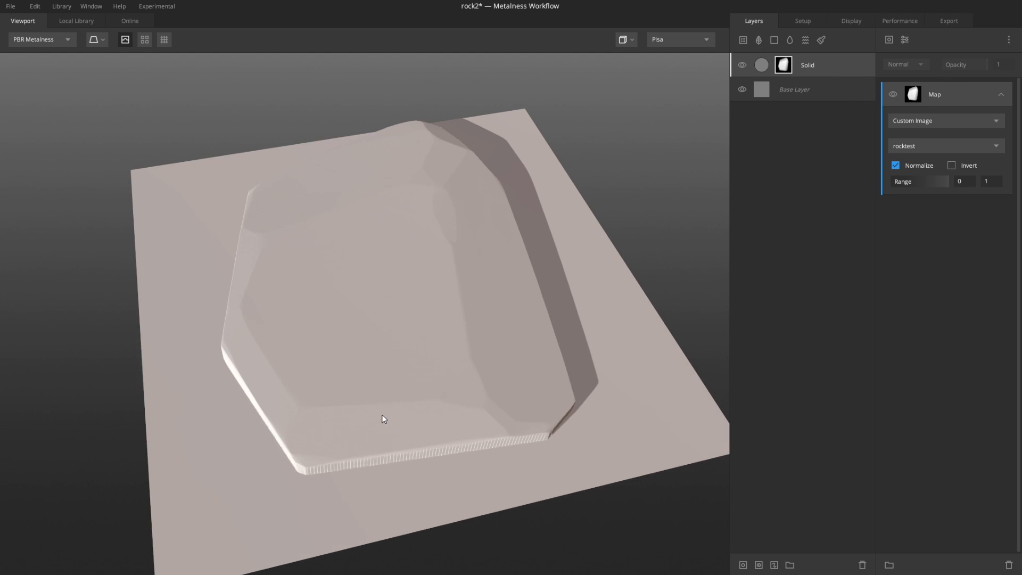
# Step: Add a Gaussian Blur modifier to the mask and set its strength to 0.03
pyautogui.click(904, 41)
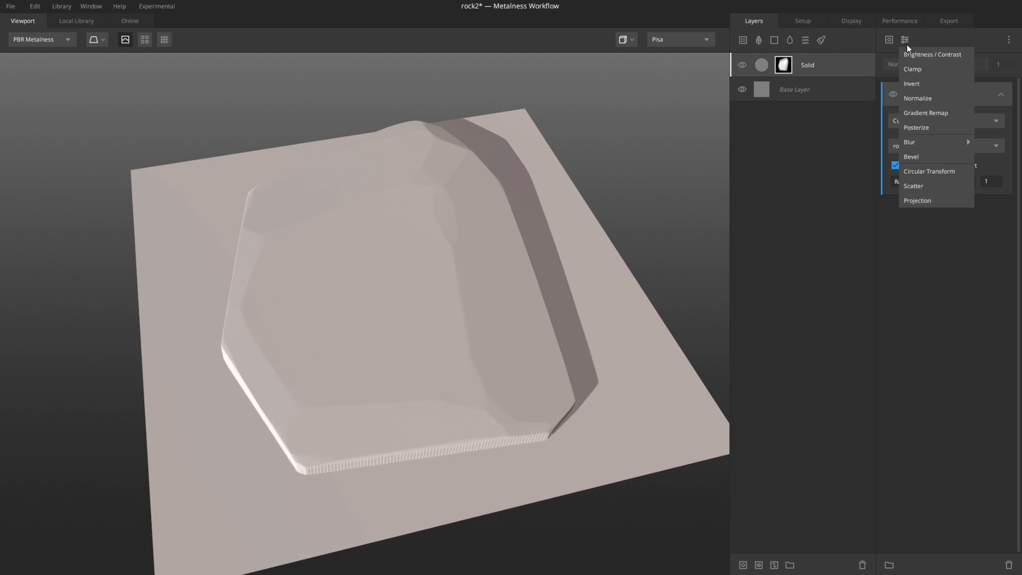
pyautogui.moveTo(922, 142)
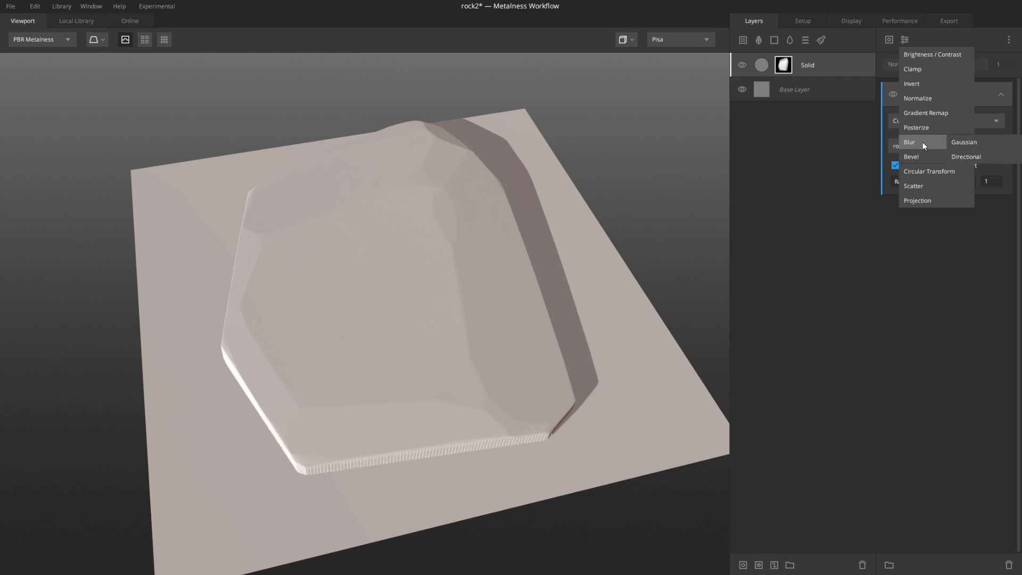
pyautogui.click(960, 142)
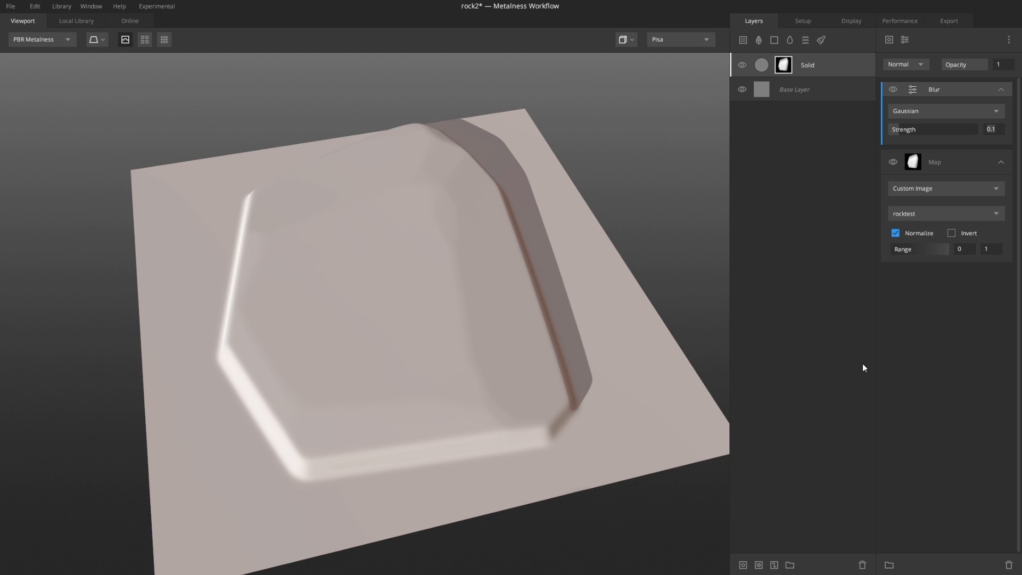
pyautogui.write('.03')
pyautogui.press('Return')
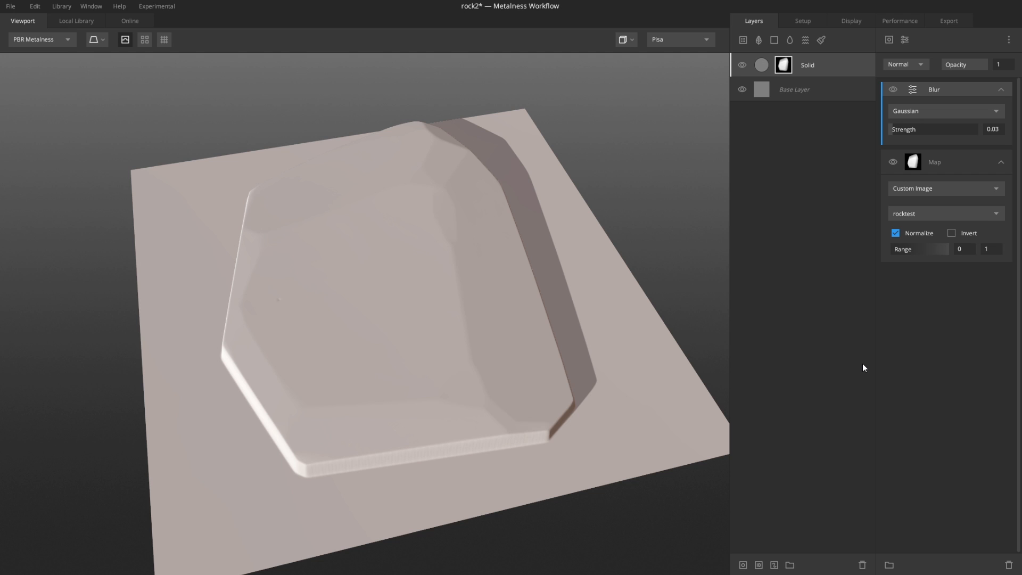
# Step: Add a Scatter modifier to the mask stack
pyautogui.moveTo(579, 174); pyautogui.dragTo(557, 224)
pyautogui.scroll(-5, 554, 229)
pyautogui.moveTo(408, 256); pyautogui.dragTo(417, 234, button='middle')
pyautogui.scroll(3, 408, 237)
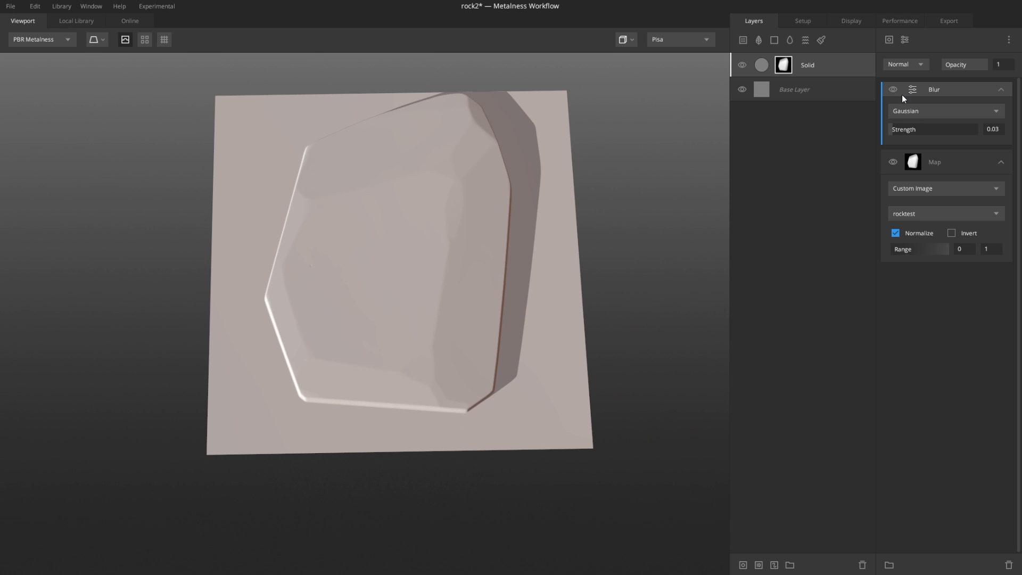
pyautogui.click(905, 41)
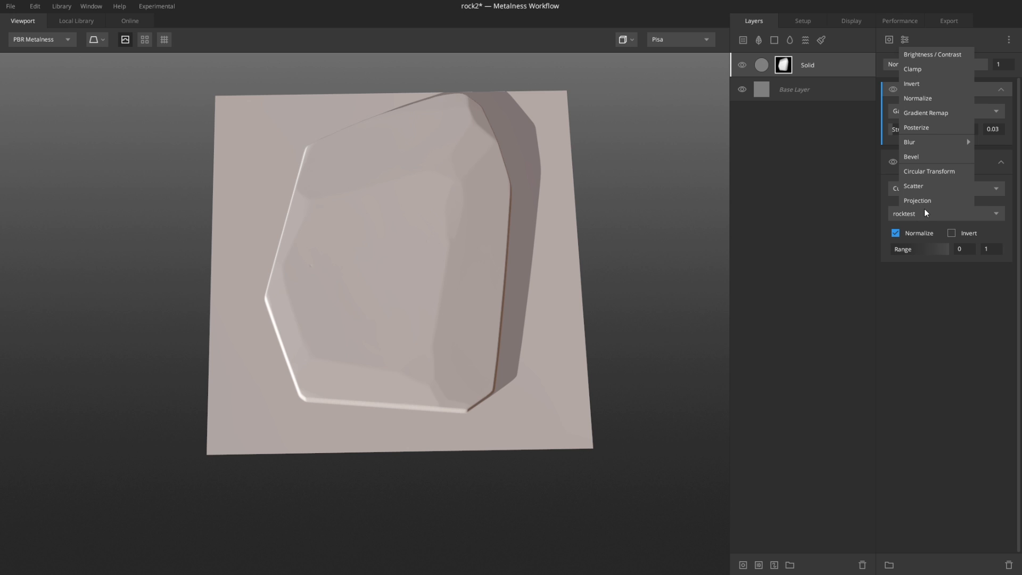
pyautogui.click(919, 188)
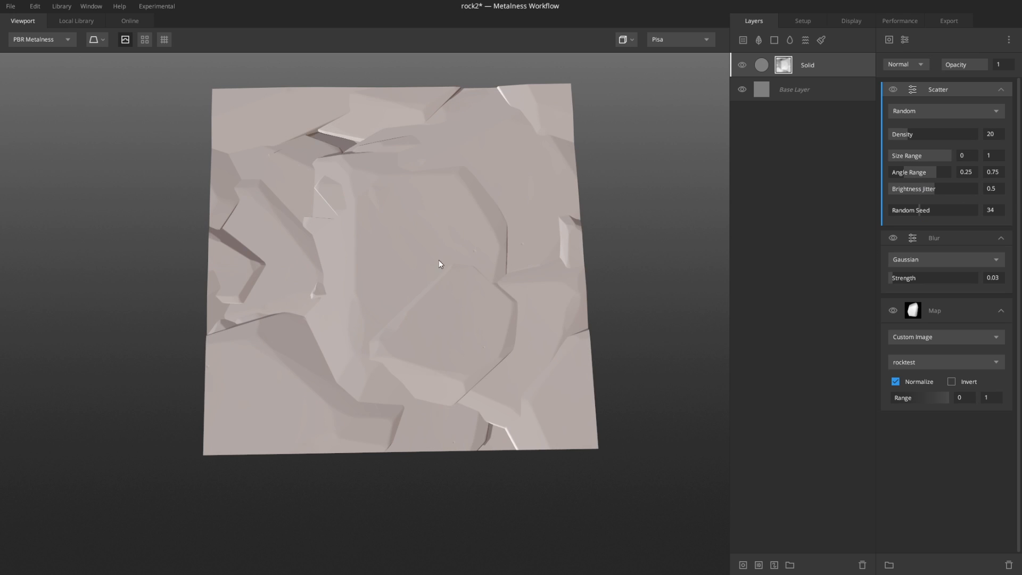
pyautogui.scroll(-3, 439, 260)
pyautogui.moveTo(449, 242); pyautogui.dragTo(476, 175, button='middle')
pyautogui.scroll(4, 404, 169)
pyautogui.moveTo(418, 221); pyautogui.dragTo(378, 372, button='middle')
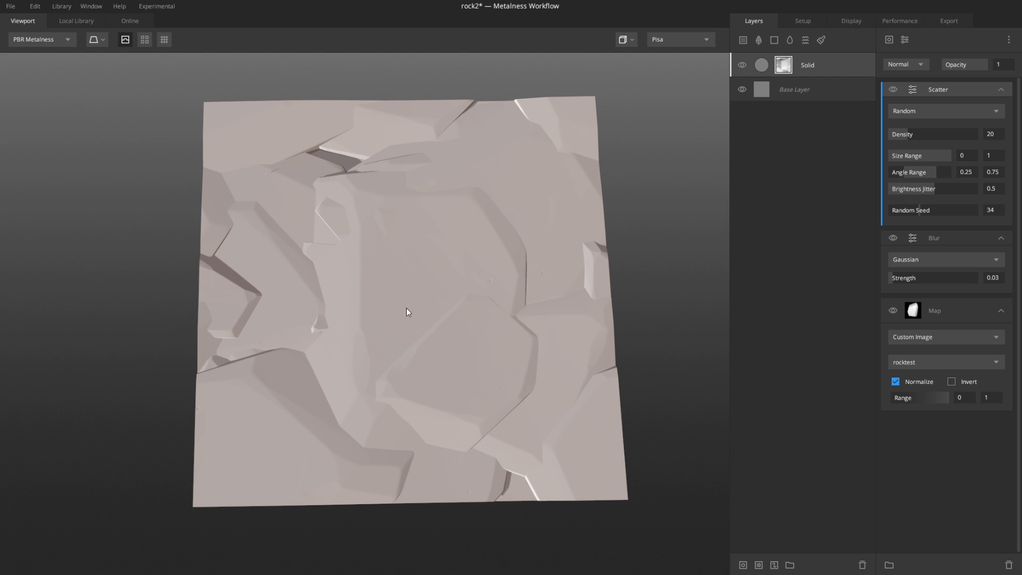
pyautogui.click(924, 111)
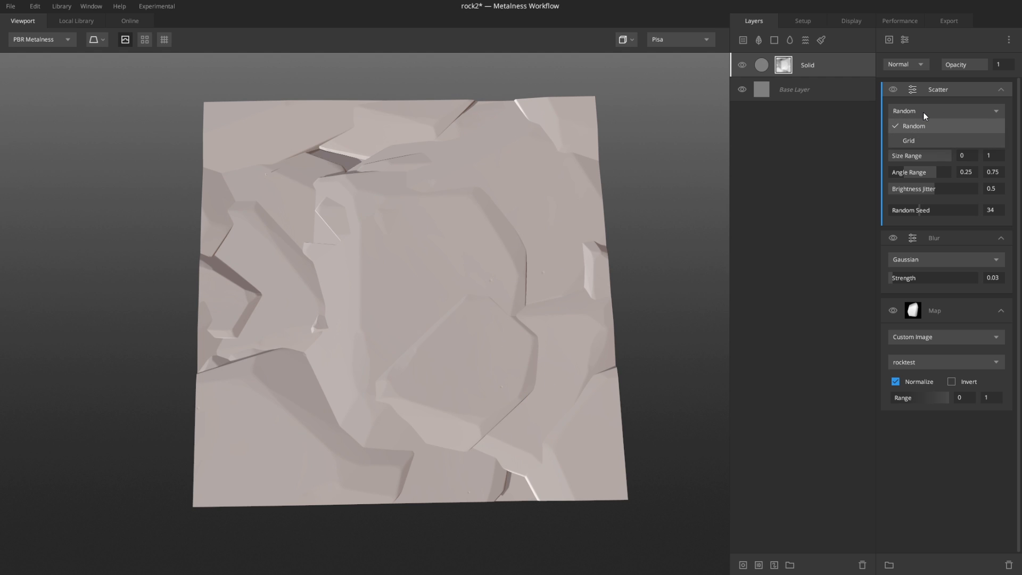
pyautogui.click(911, 140)
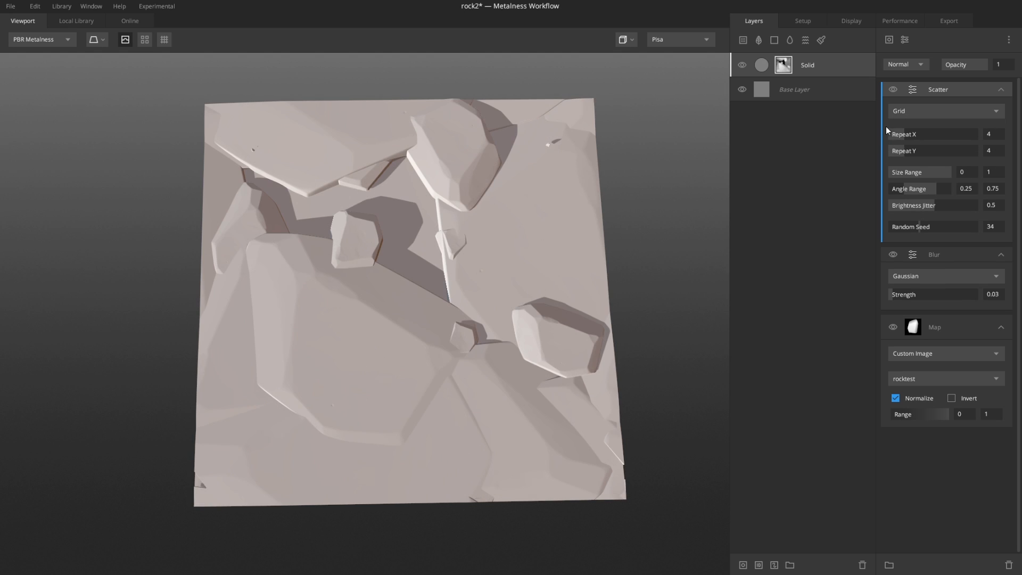
pyautogui.click(940, 114)
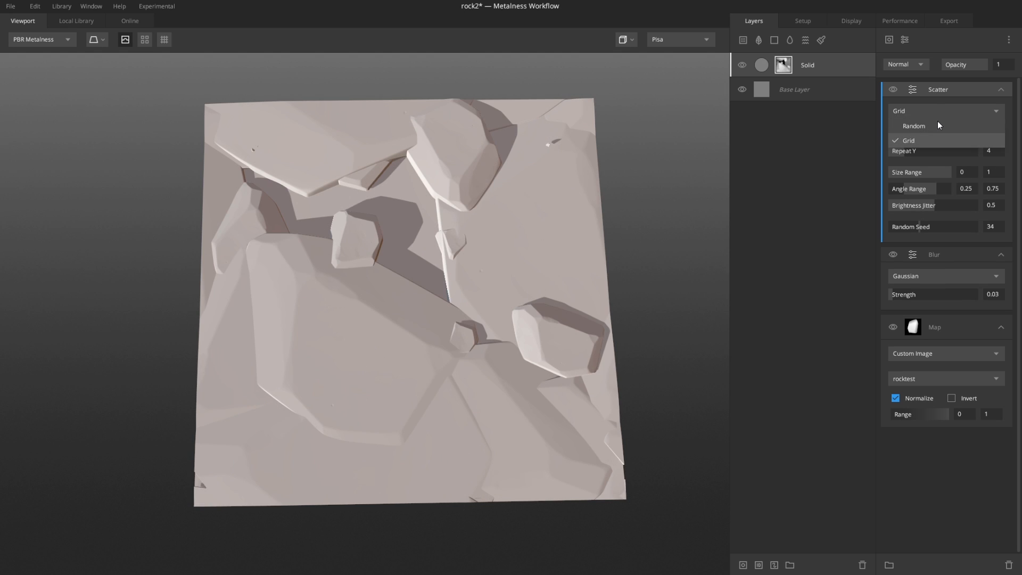
pyautogui.click(934, 124)
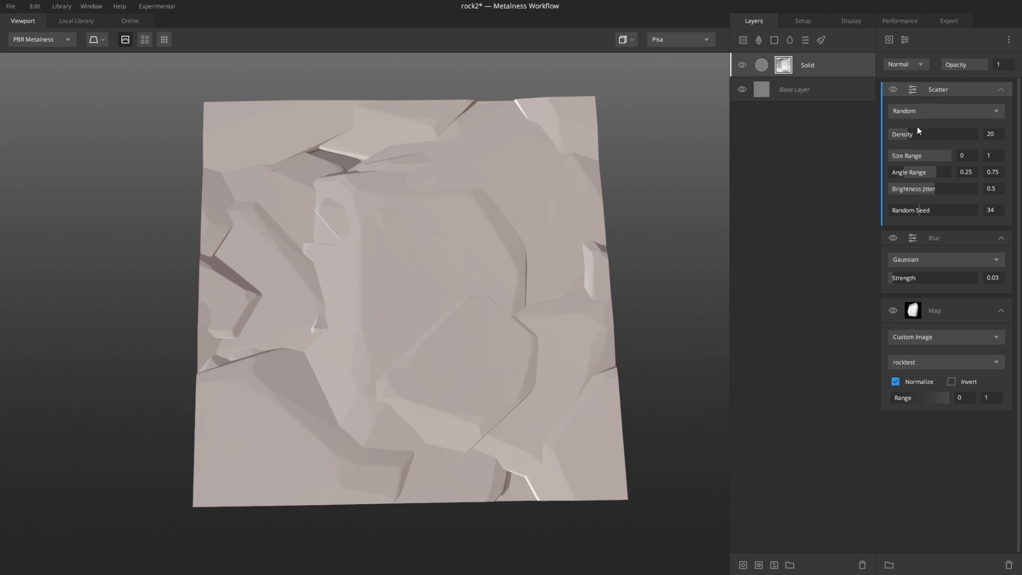
# Step: Adjust the Scatter density to 19, size range maximum to 0.841 and angle range maximum to 0.659
pyautogui.moveTo(908, 135); pyautogui.dragTo(930, 171)
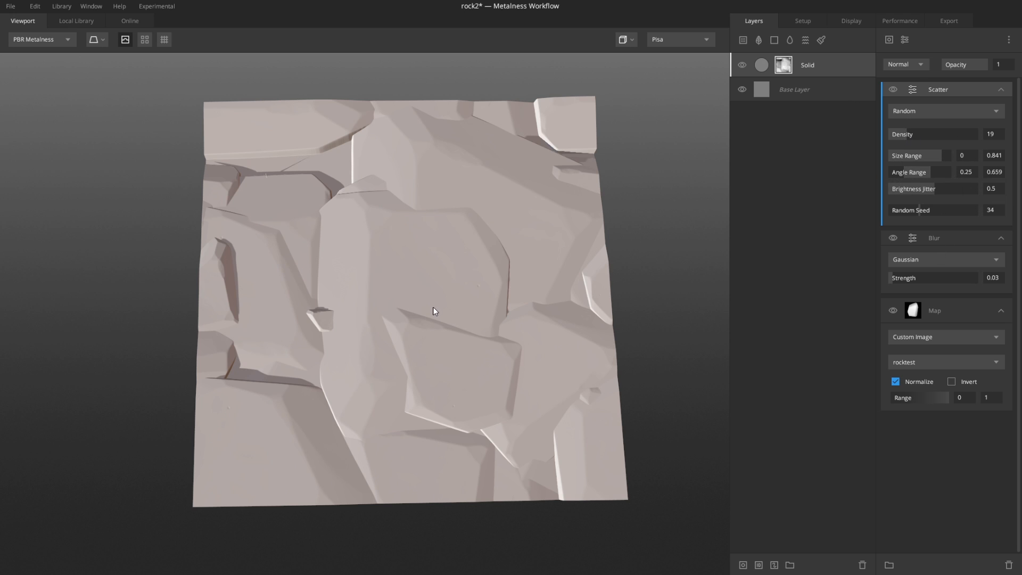
pyautogui.moveTo(433, 313); pyautogui.dragTo(464, 202, button='middle')
pyautogui.scroll(2, 464, 203)
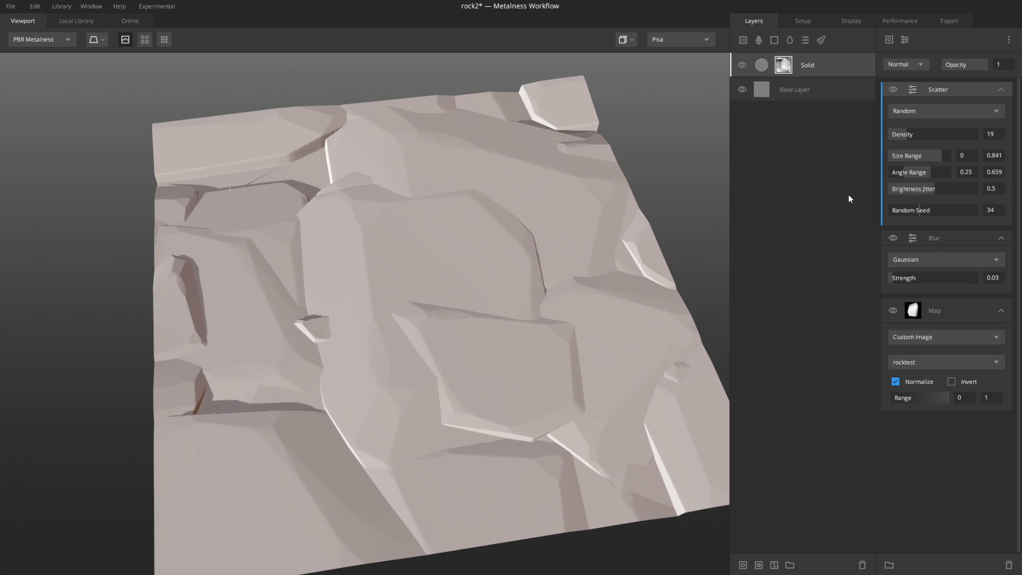
# Step: Lower the Scatter density to 5.74, set size range maximum to 0.849 and brightness jitter to 0.536
pyautogui.moveTo(922, 136); pyautogui.dragTo(894, 141)
pyautogui.moveTo(570, 338); pyautogui.dragTo(569, 290, button='middle')
pyautogui.moveTo(942, 155)
pyautogui.mouseDown()
pyautogui.moveTo(930, 154)
pyautogui.moveTo(941, 153)
pyautogui.mouseUp()
pyautogui.moveTo(701, 256); pyautogui.dragTo(395, 283, button='middle')
pyautogui.scroll(-2, 395, 282)
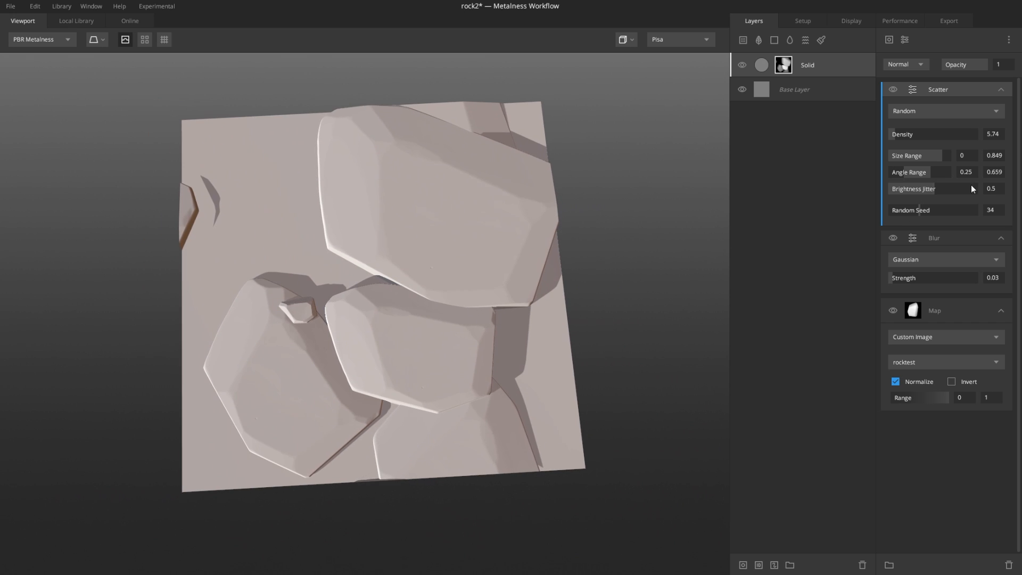
pyautogui.moveTo(935, 190)
pyautogui.mouseDown()
pyautogui.moveTo(900, 190)
pyautogui.moveTo(937, 189)
pyautogui.mouseUp()
pyautogui.keyDown('alt'); pyautogui.moveTo(607, 283); pyautogui.dragTo(595, 369); pyautogui.keyUp('alt')
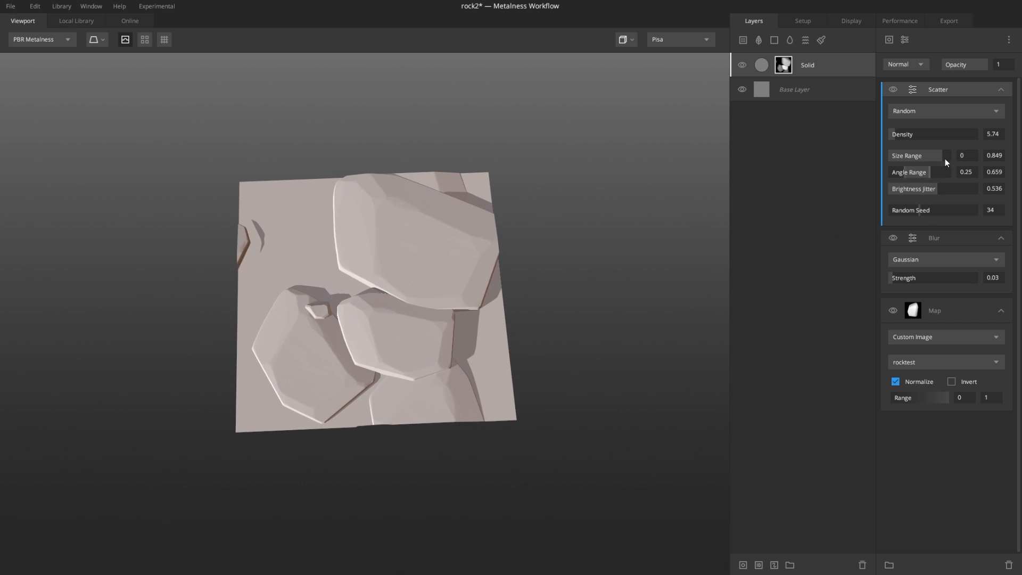
# Step: Set the Scatter density to 23, size range maximum to 0.944 and random seed to 41
pyautogui.moveTo(946, 160); pyautogui.dragTo(896, 133)
pyautogui.moveTo(919, 209); pyautogui.dragTo(918, 208)
pyautogui.moveTo(902, 134); pyautogui.dragTo(909, 137)
pyautogui.moveTo(921, 213); pyautogui.dragTo(925, 209)
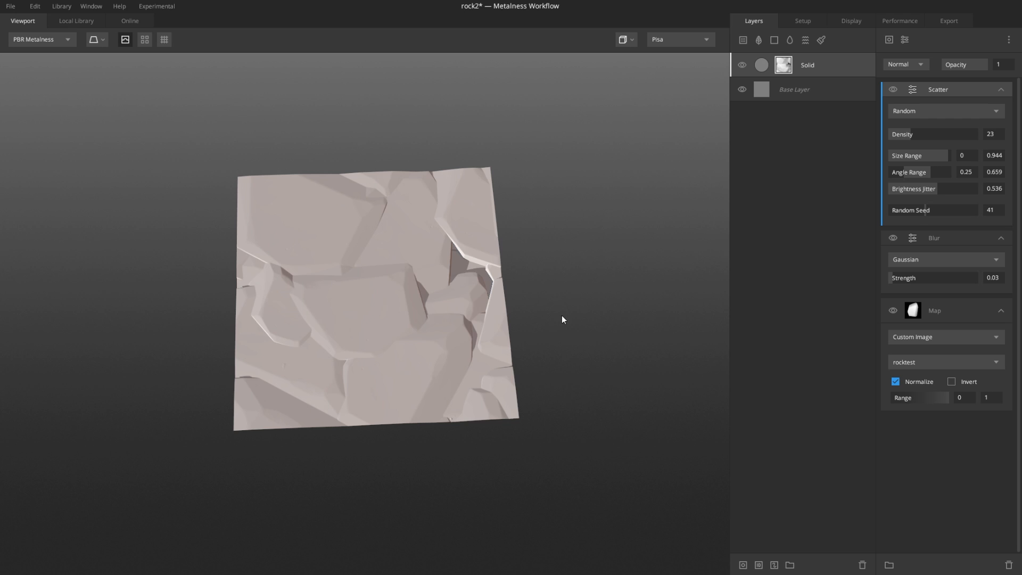
# Step: Raise the Scatter density to 29
pyautogui.keyDown('alt'); pyautogui.moveTo(426, 298); pyautogui.dragTo(418, 340); pyautogui.keyUp('alt')
pyautogui.keyDown('alt'); pyautogui.moveTo(418, 340); pyautogui.dragTo(442, 279, button='right'); pyautogui.keyUp('alt')
pyautogui.keyDown('alt'); pyautogui.moveTo(441, 278); pyautogui.dragTo(453, 267); pyautogui.keyUp('alt')
pyautogui.keyDown('alt'); pyautogui.moveTo(454, 267); pyautogui.dragTo(421, 281, button='right'); pyautogui.keyUp('alt')
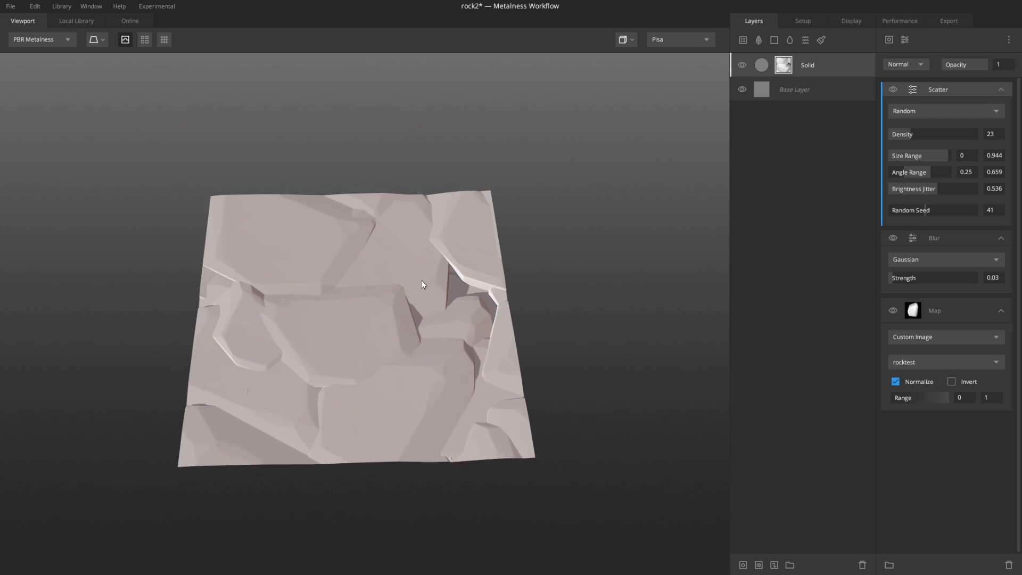
pyautogui.keyDown('alt'); pyautogui.moveTo(421, 280); pyautogui.dragTo(439, 306); pyautogui.keyUp('alt')
pyautogui.keyDown('alt'); pyautogui.moveTo(439, 306); pyautogui.dragTo(724, 218, button='right'); pyautogui.keyUp('alt')
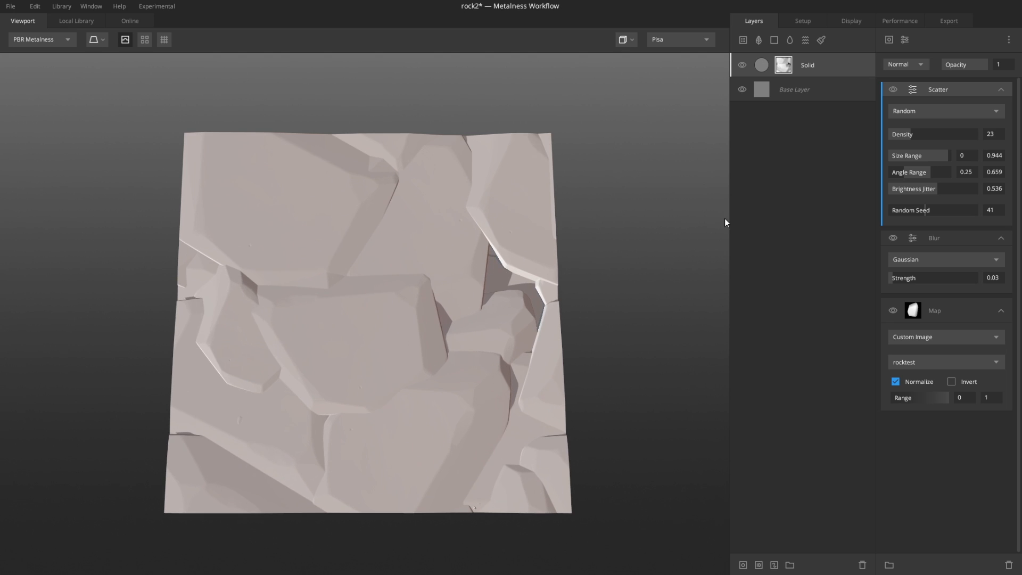
pyautogui.moveTo(913, 135); pyautogui.dragTo(915, 132)
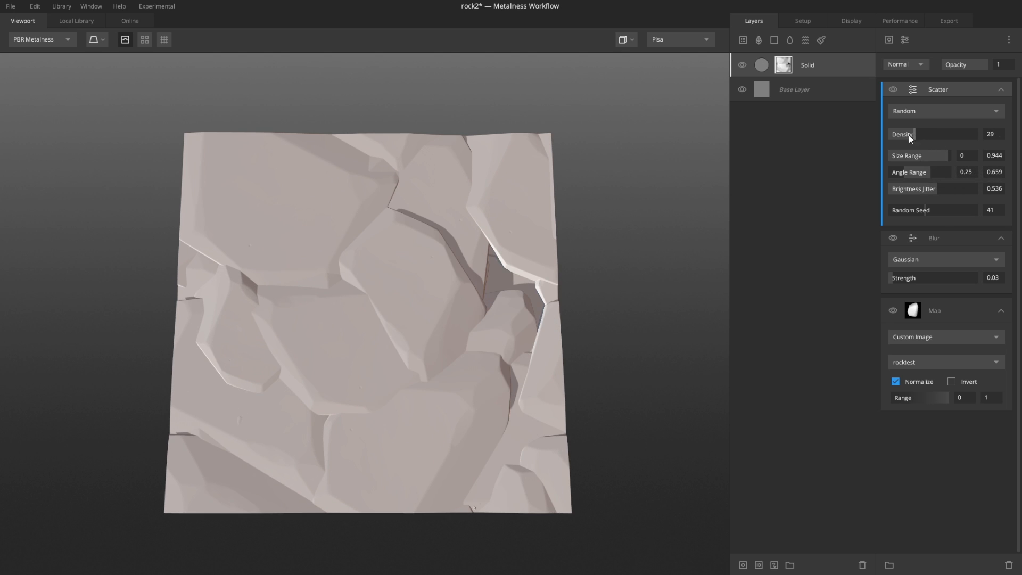
pyautogui.keyDown('alt'); pyautogui.moveTo(629, 218); pyautogui.dragTo(526, 250, button='right'); pyautogui.keyUp('alt')
pyautogui.moveTo(526, 250)
pyautogui.keyDown('alt'); pyautogui.mouseDown()
pyautogui.moveTo(540, 199)
pyautogui.moveTo(534, 264)
pyautogui.mouseUp(); pyautogui.keyUp('alt')
pyautogui.keyDown('alt'); pyautogui.moveTo(388, 304); pyautogui.dragTo(430, 293, button='right'); pyautogui.keyUp('alt')
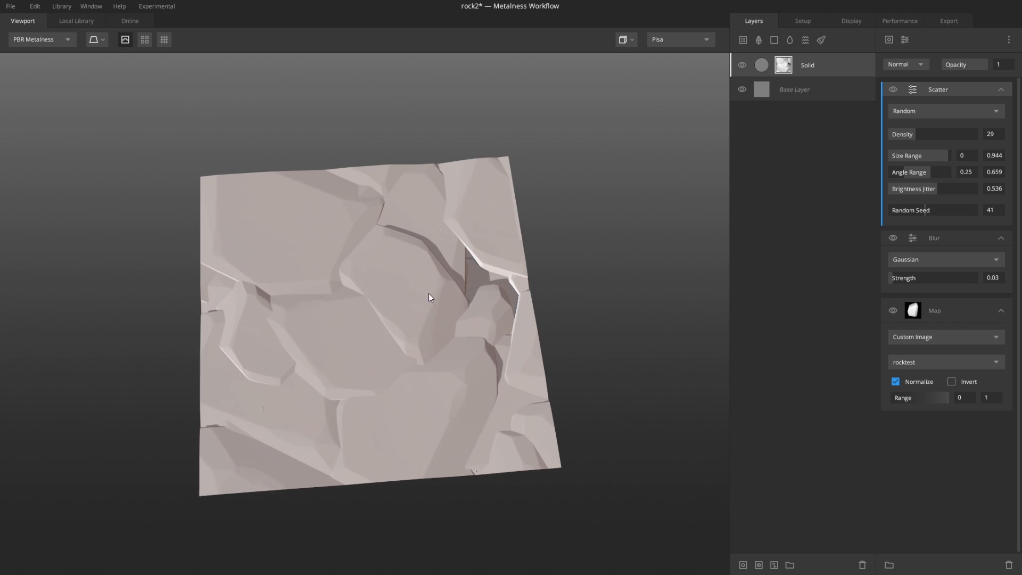
pyautogui.moveTo(429, 293)
pyautogui.keyDown('alt'); pyautogui.mouseDown()
pyautogui.moveTo(462, 220)
pyautogui.moveTo(403, 331)
pyautogui.moveTo(433, 295)
pyautogui.mouseUp(); pyautogui.keyUp('alt')
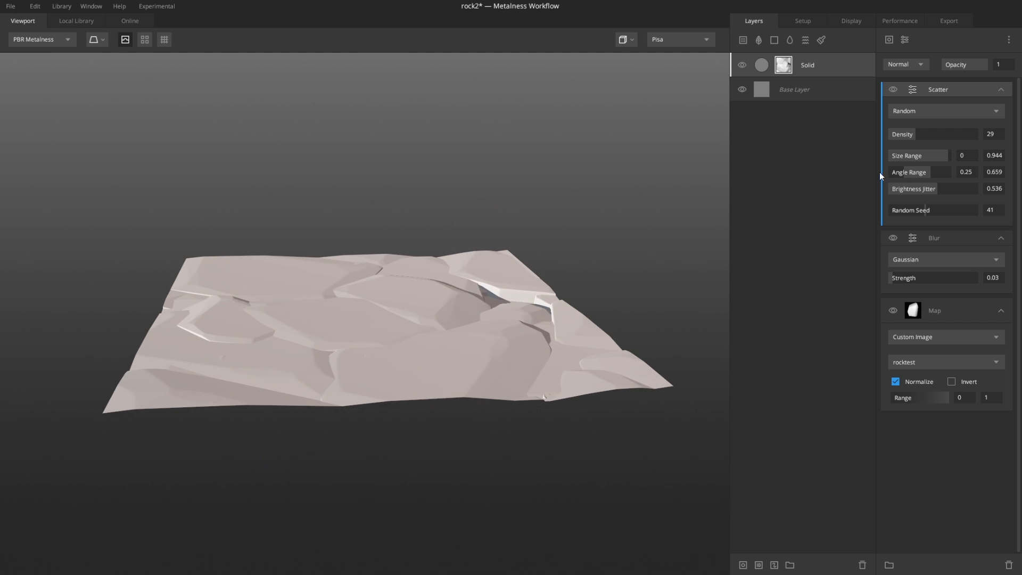
# Step: Raise the Scatter brightness jitter to 0.696
pyautogui.keyDown('alt'); pyautogui.moveTo(666, 221); pyautogui.dragTo(612, 278); pyautogui.keyUp('alt')
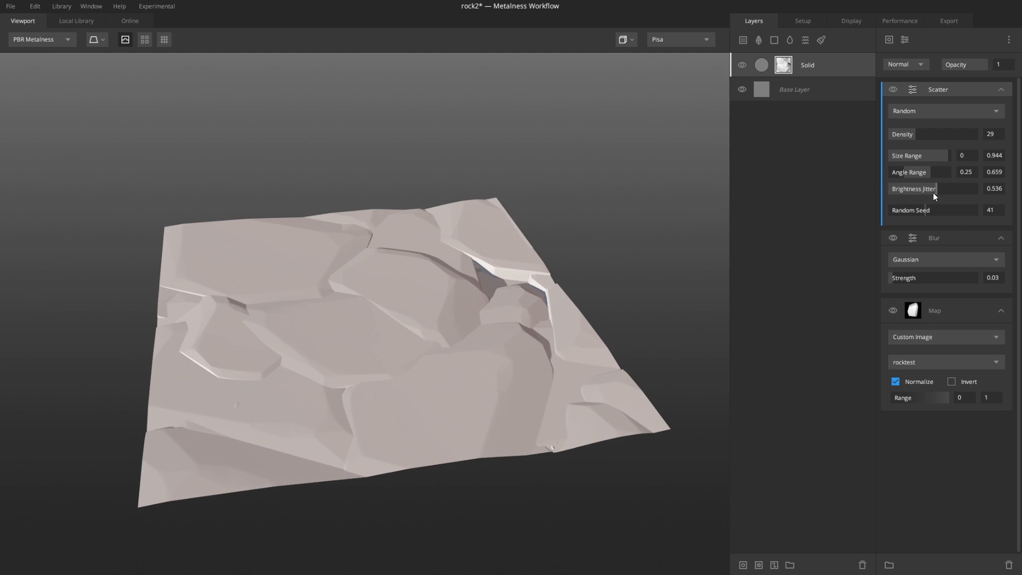
pyautogui.moveTo(933, 195)
pyautogui.mouseDown()
pyautogui.moveTo(923, 193)
pyautogui.moveTo(956, 190)
pyautogui.mouseUp()
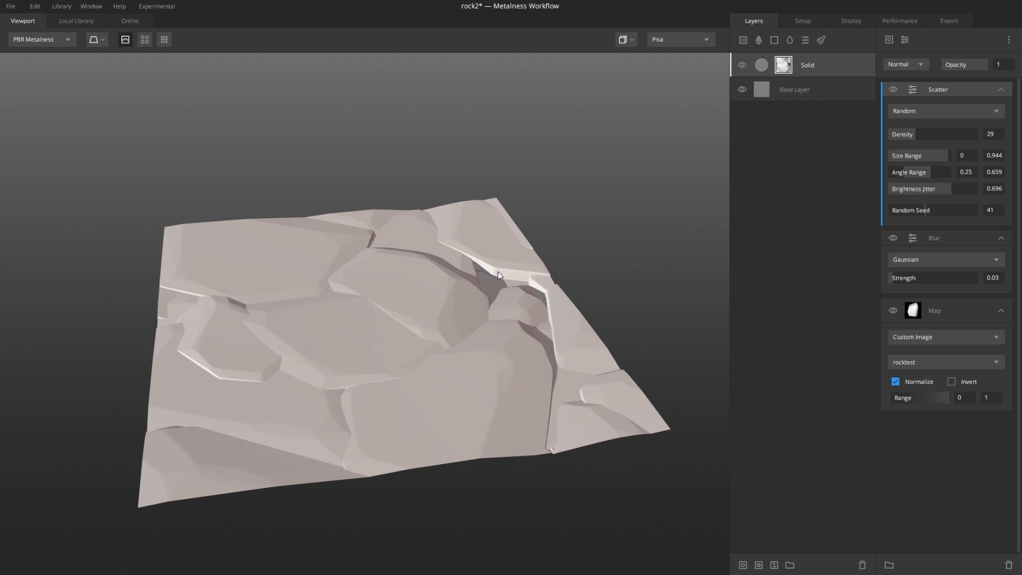
# Step: Switch to the layer mask preview and set the Scatter brightness jitter to 0.702
pyautogui.moveTo(499, 274); pyautogui.dragTo(451, 251)
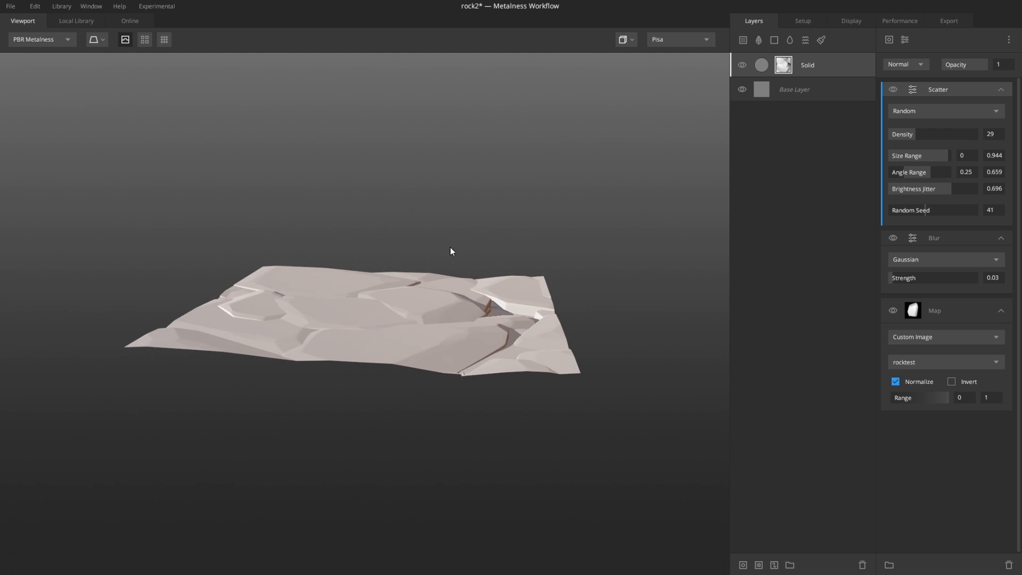
pyautogui.moveTo(451, 252); pyautogui.dragTo(494, 276, button='right')
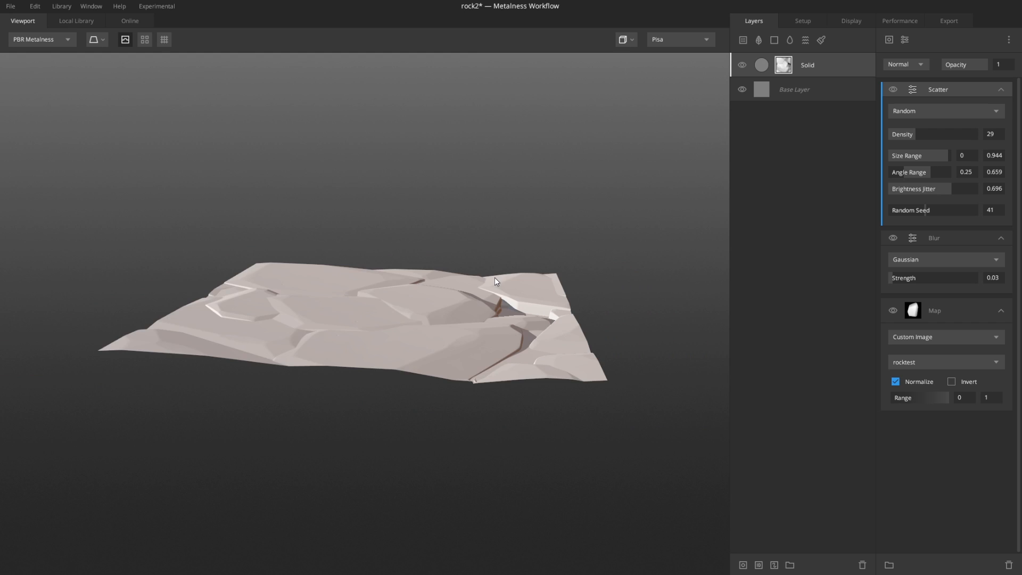
pyautogui.moveTo(494, 276); pyautogui.dragTo(527, 390)
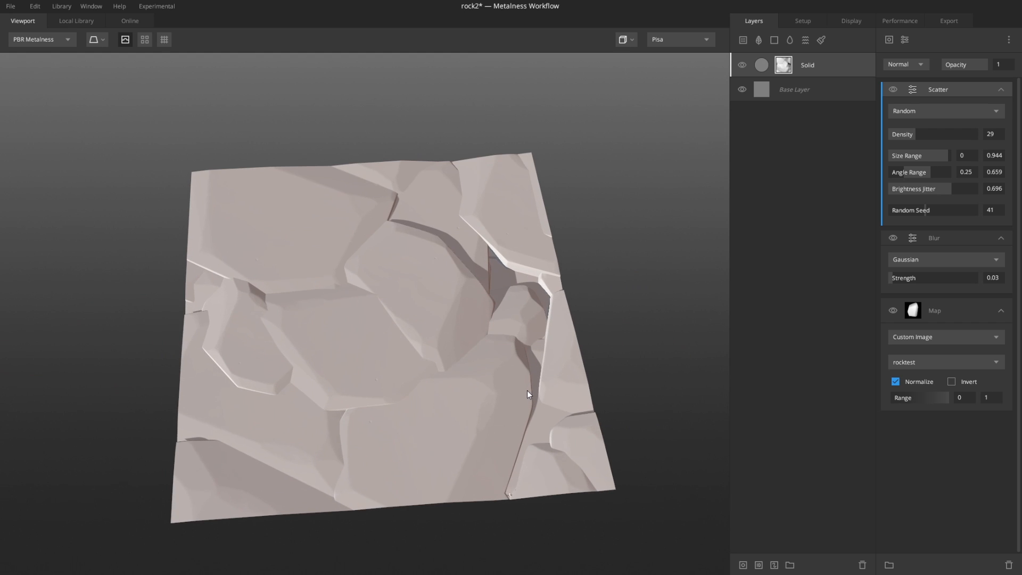
pyautogui.press('m')
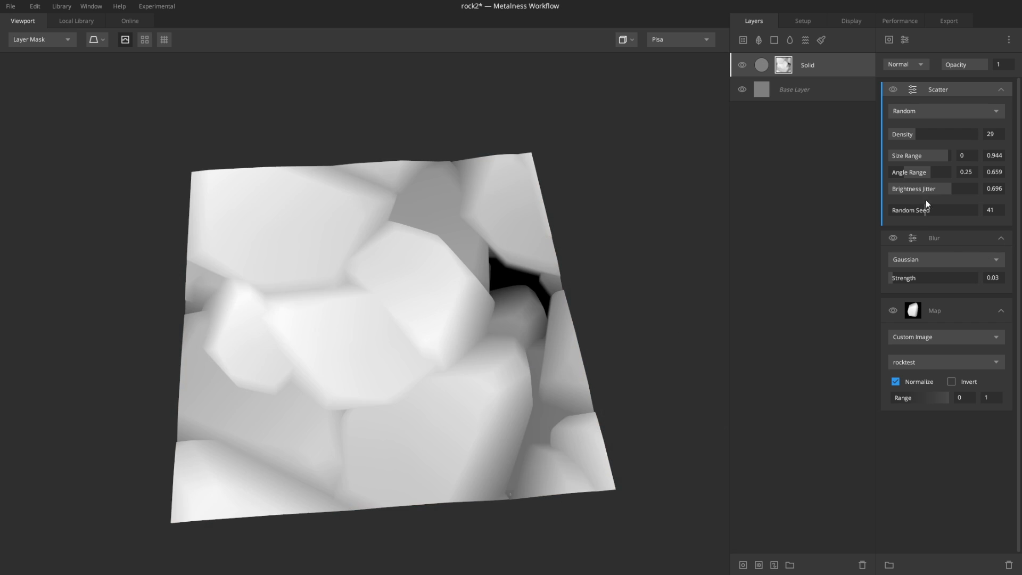
pyautogui.moveTo(943, 193)
pyautogui.mouseDown()
pyautogui.moveTo(931, 193)
pyautogui.moveTo(951, 190)
pyautogui.mouseUp()
# Step: Return to the material preview and set the Scatter size range maximum to 1 and brightness jitter to 0.785
pyautogui.moveTo(454, 303); pyautogui.dragTo(470, 352, button='right')
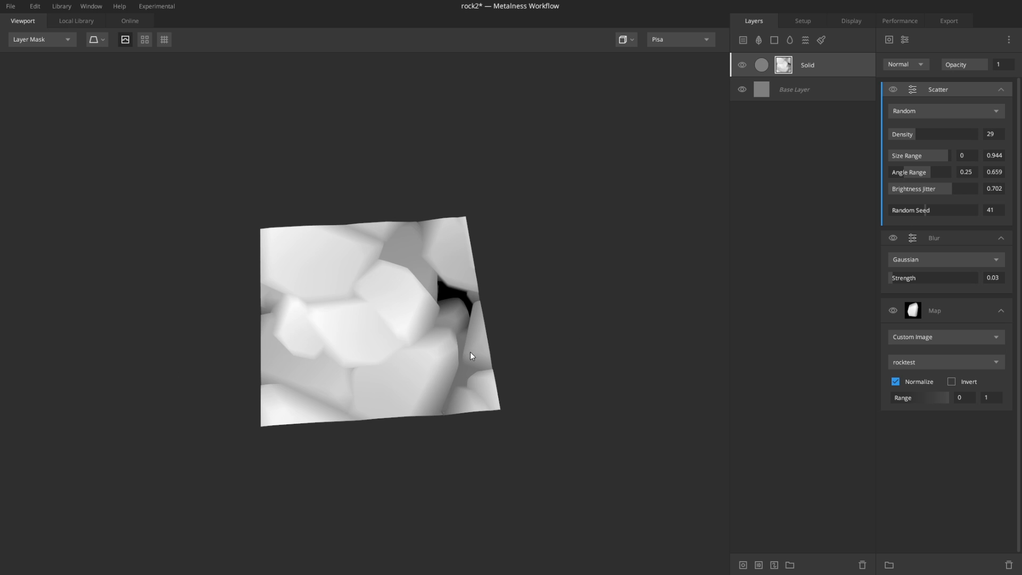
pyautogui.moveTo(470, 353); pyautogui.dragTo(409, 293, button='middle')
pyautogui.moveTo(409, 293); pyautogui.dragTo(462, 290)
pyautogui.press('m')
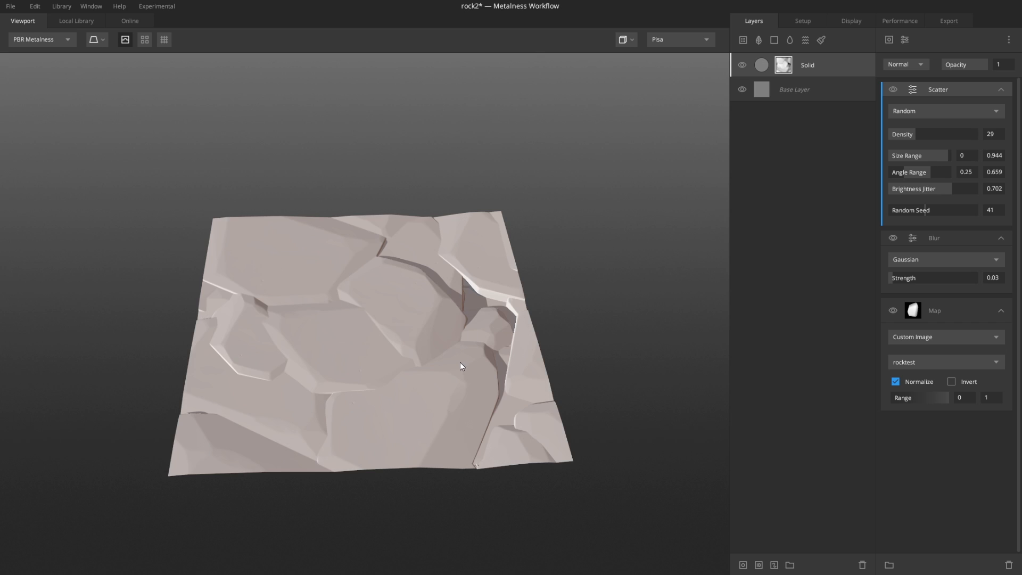
pyautogui.moveTo(460, 362); pyautogui.dragTo(543, 324, button='right')
pyautogui.moveTo(543, 324)
pyautogui.mouseDown()
pyautogui.moveTo(544, 338)
pyautogui.moveTo(602, 370)
pyautogui.moveTo(625, 215)
pyautogui.moveTo(570, 356)
pyautogui.moveTo(536, 325)
pyautogui.mouseUp()
pyautogui.moveTo(534, 321); pyautogui.dragTo(485, 302, button='middle')
pyautogui.scroll(5, 494, 313)
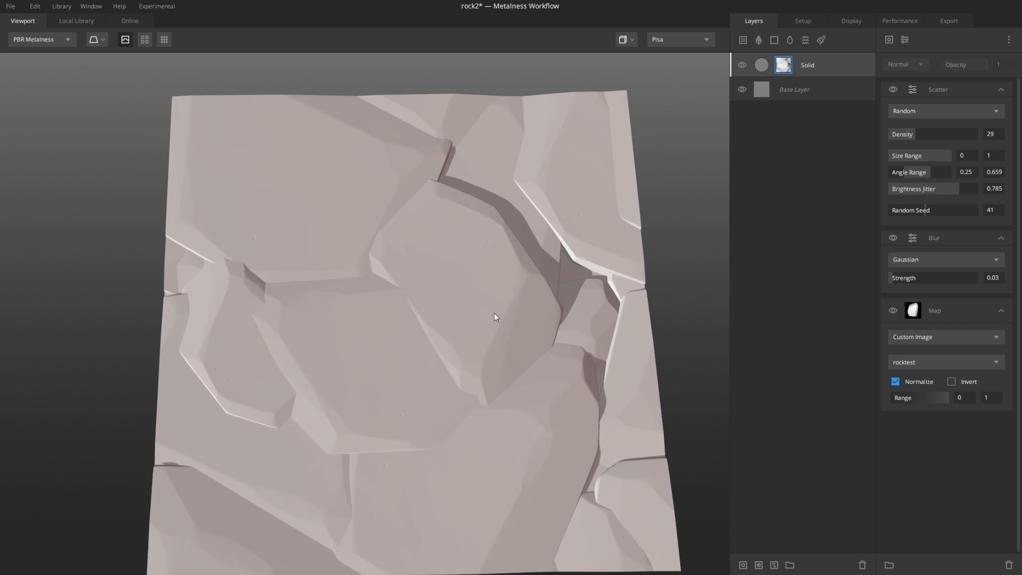
# Step: Inspect the scattered rock surface in both the material and layer mask previews
pyautogui.scroll(-4, 494, 313)
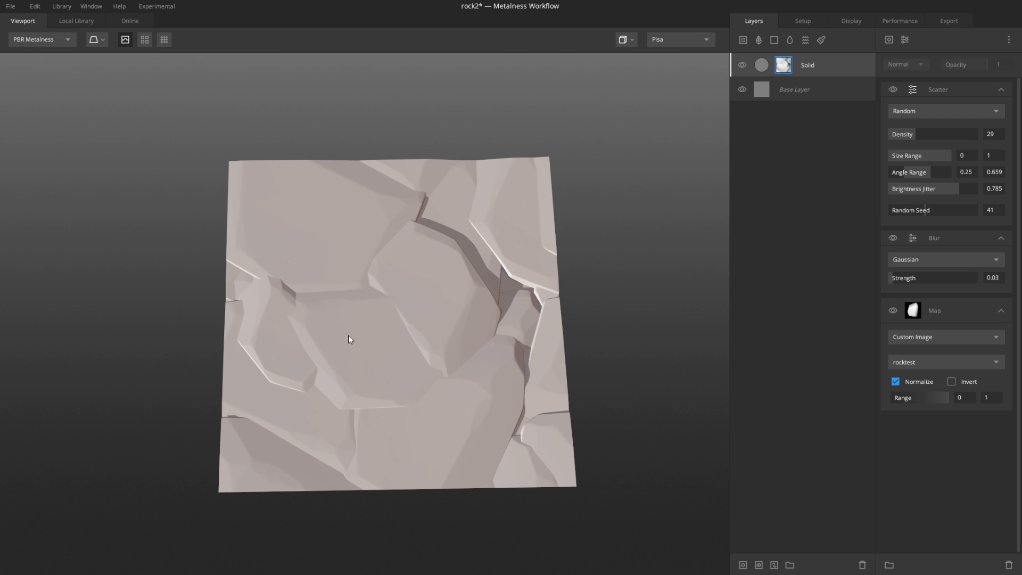
pyautogui.moveTo(424, 390)
pyautogui.mouseDown()
pyautogui.moveTo(402, 336)
pyautogui.moveTo(436, 392)
pyautogui.mouseUp()
pyautogui.moveTo(486, 379); pyautogui.dragTo(448, 347, button='middle')
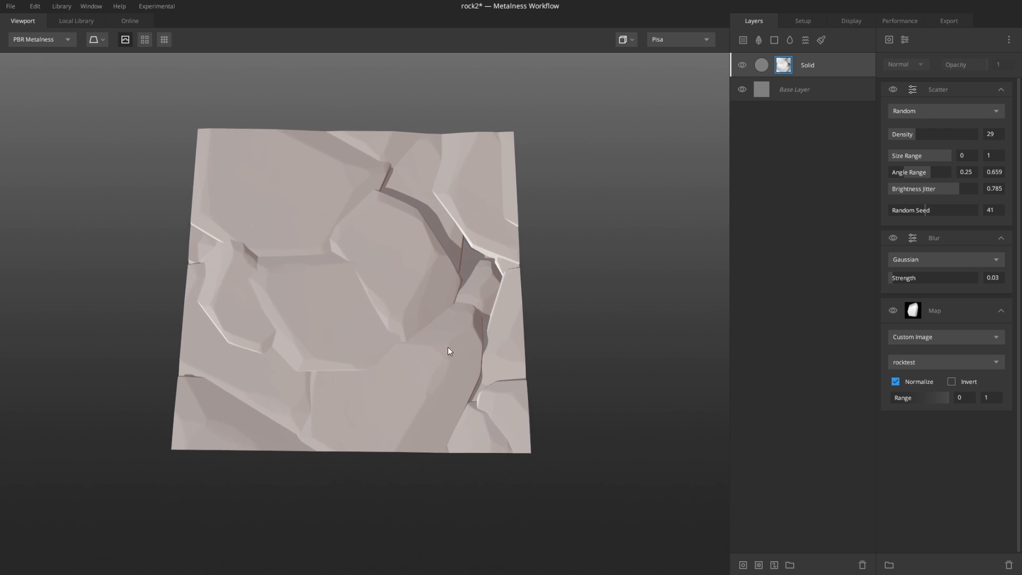
pyautogui.scroll(2, 453, 298)
pyautogui.scroll(-3, 433, 265)
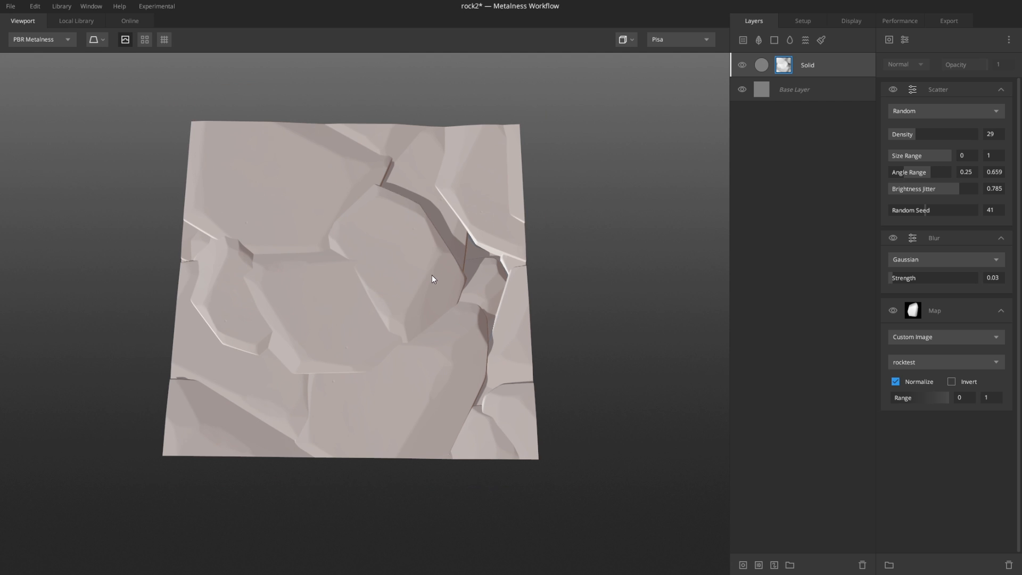
pyautogui.press('m')
pyautogui.moveTo(433, 275); pyautogui.dragTo(510, 266)
pyautogui.scroll(2, 473, 290)
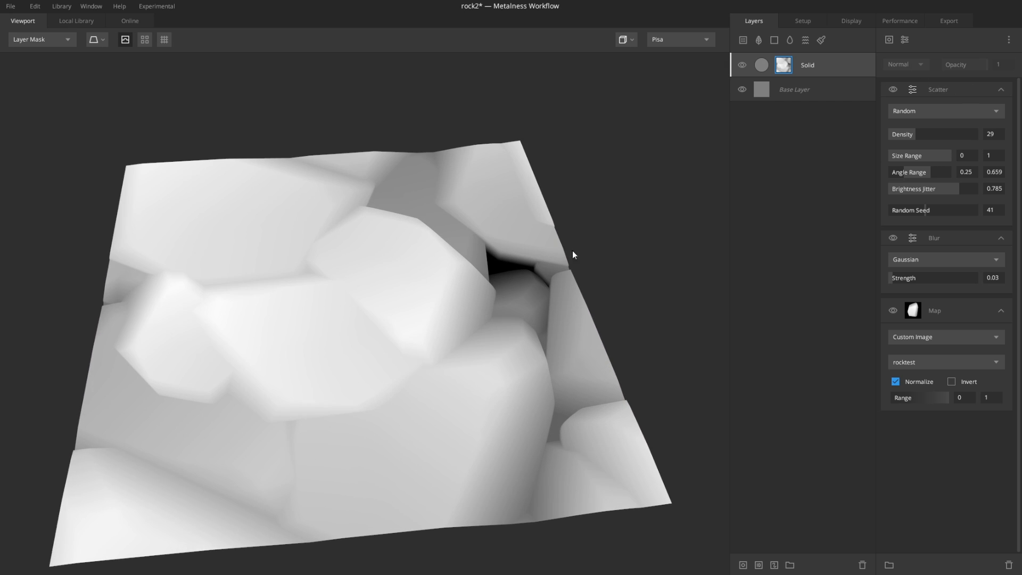
# Step: Add a Brightness/Contrast mask modifier to the Solid layer and set its contrast to 1.215
pyautogui.click(905, 39)
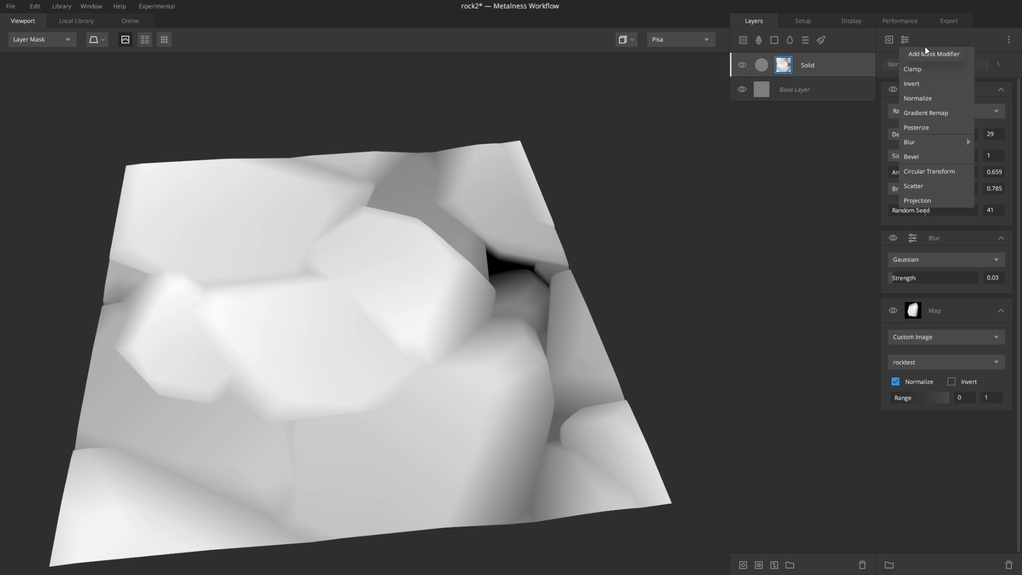
pyautogui.click(950, 55)
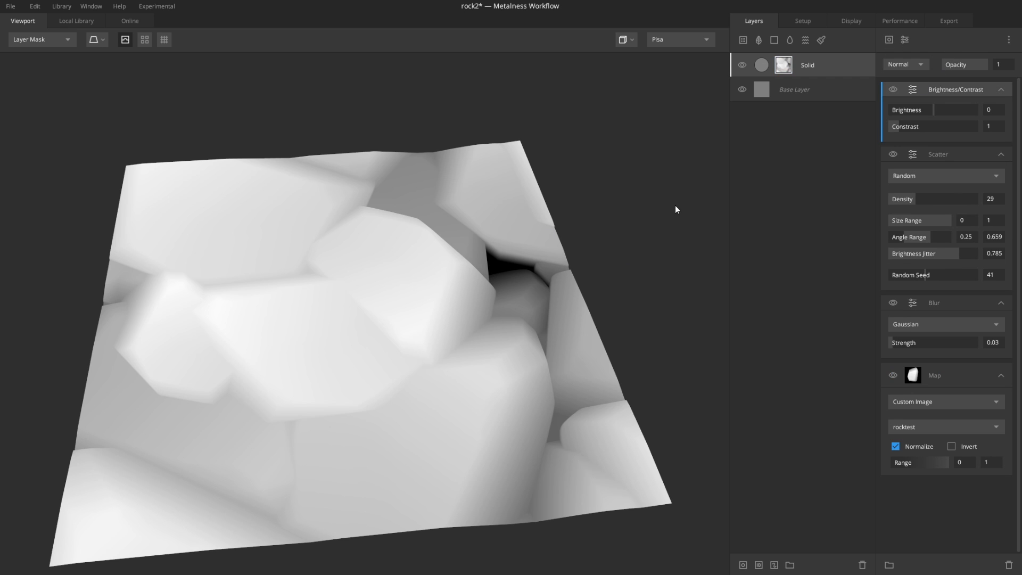
pyautogui.moveTo(900, 127); pyautogui.dragTo(902, 128)
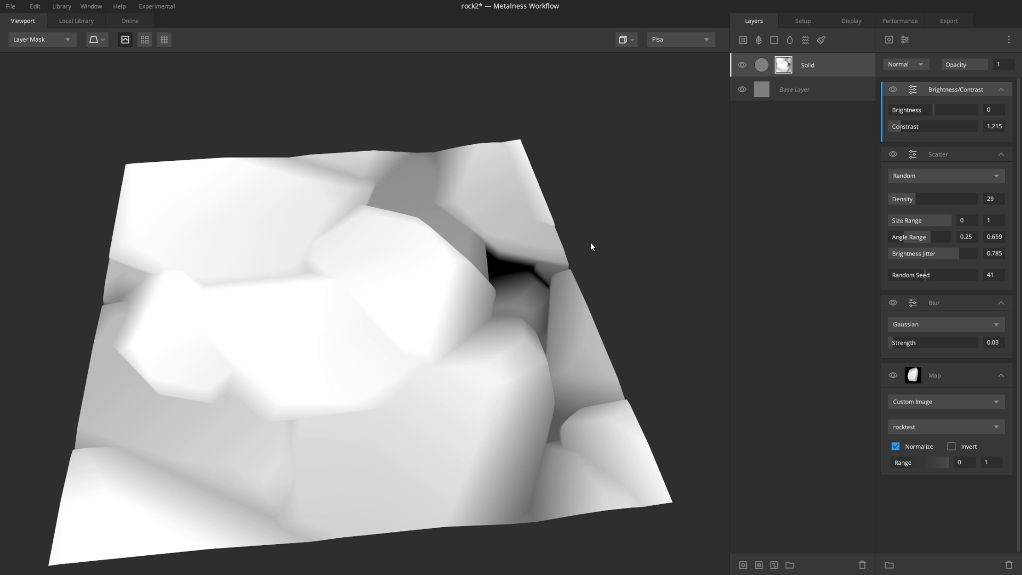
# Step: Undo the last two contrast changes, return to the material preview, and set the modifier's brightness to -0.16
pyautogui.hotkey('ctrl', 'z')
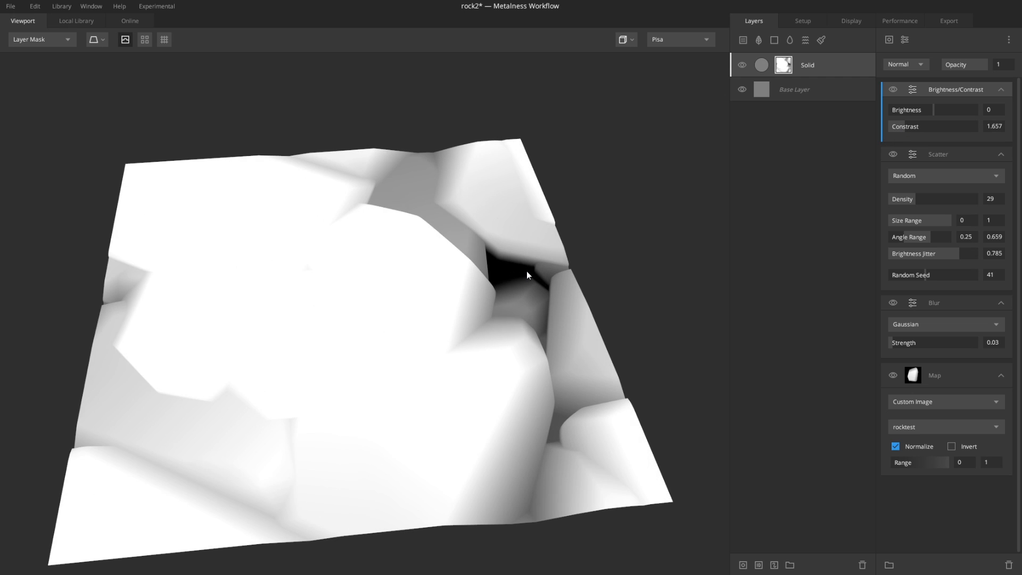
pyautogui.hotkey('ctrl', 'z')
pyautogui.press('m')
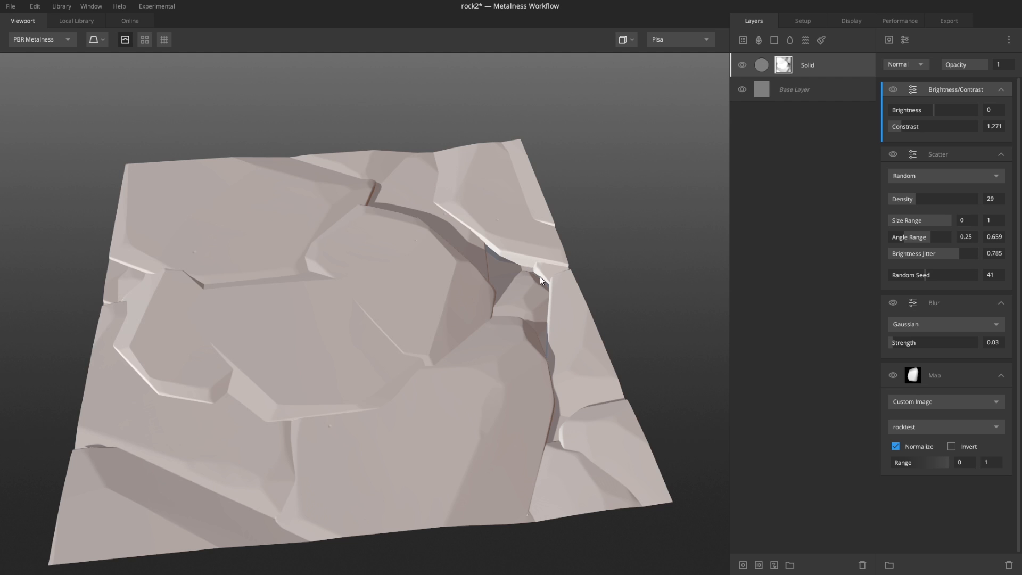
pyautogui.moveTo(936, 108); pyautogui.dragTo(925, 110)
pyautogui.moveTo(588, 270); pyautogui.dragTo(429, 411)
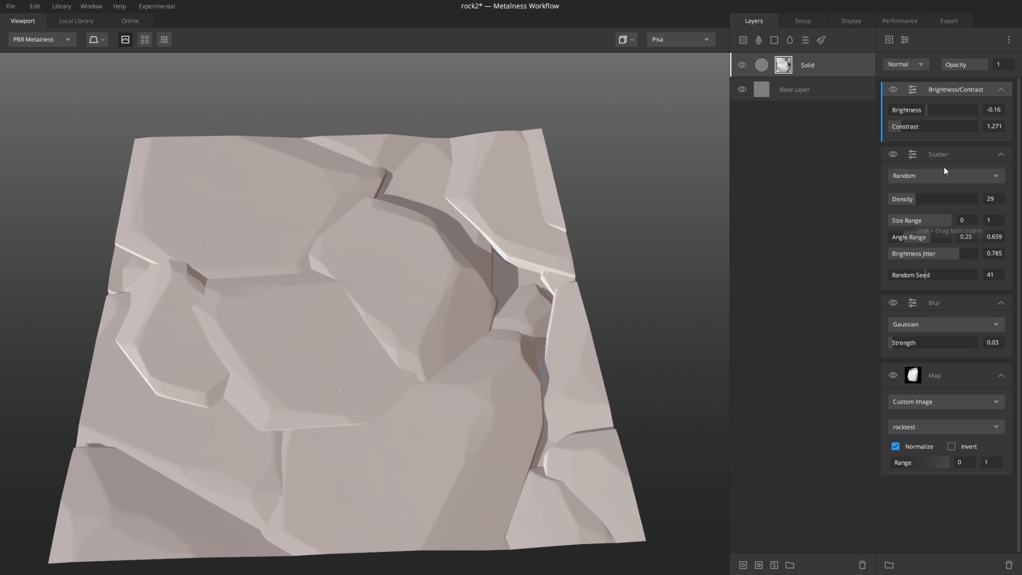
# Step: Set the Brightness/Contrast modifier's contrast to 1.215
pyautogui.click(902, 124)
pyautogui.moveTo(901, 124); pyautogui.dragTo(902, 129)
pyautogui.moveTo(601, 295); pyautogui.dragTo(559, 276)
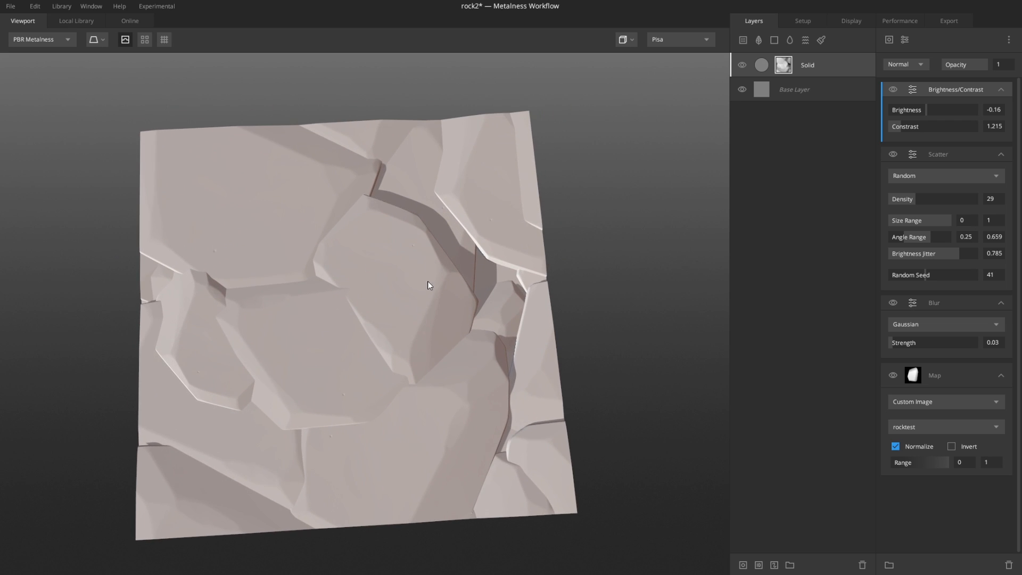
# Step: Preview the material as a tiled surface, then switch back to the single-tile view
pyautogui.scroll(-3, 420, 289)
pyautogui.click(144, 42)
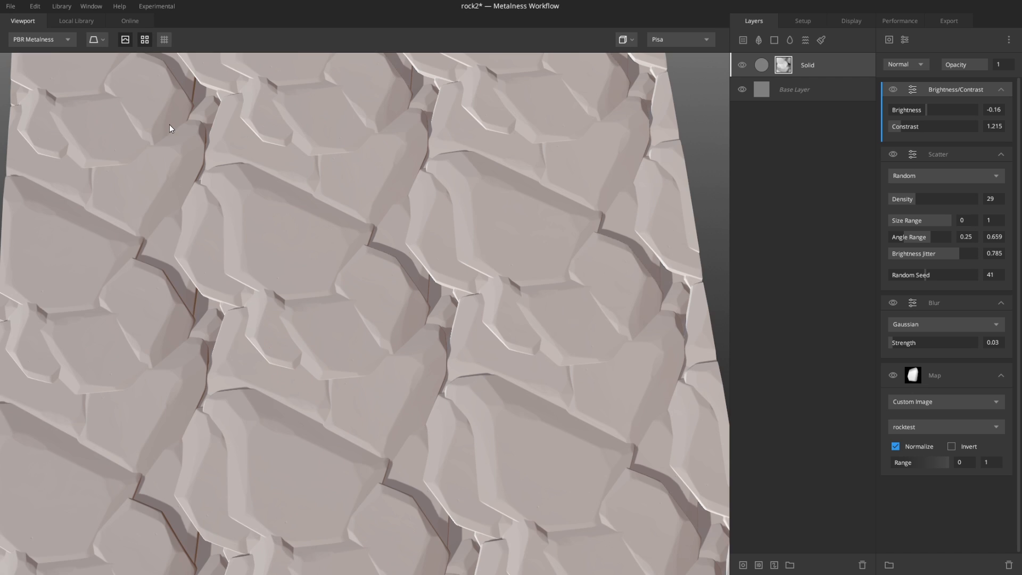
pyautogui.scroll(-3, 424, 270)
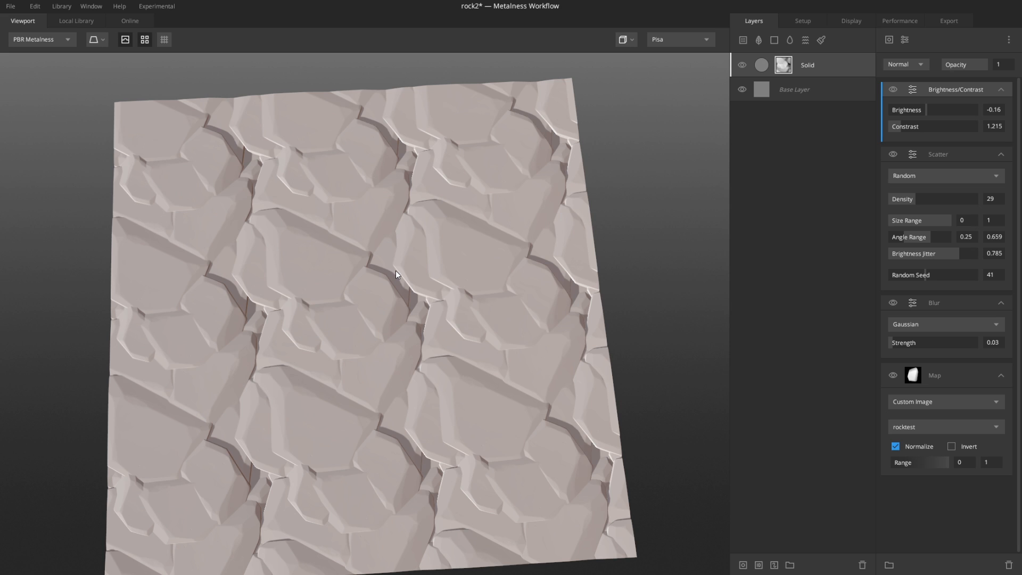
pyautogui.click(120, 43)
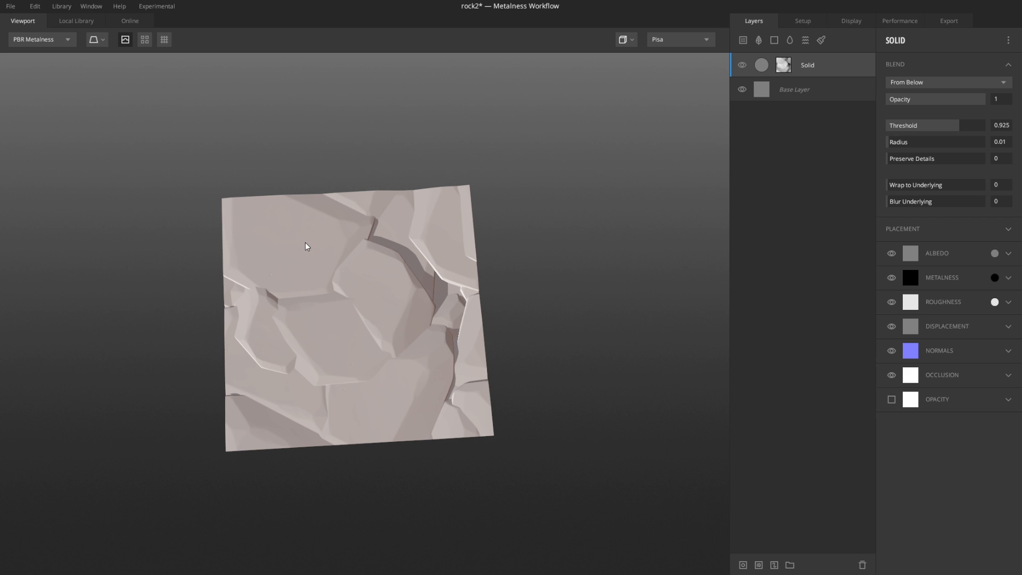
# Step: Add a new Solid layer with From Above blending and Wrap to Underlying set to 1
pyautogui.click(774, 40)
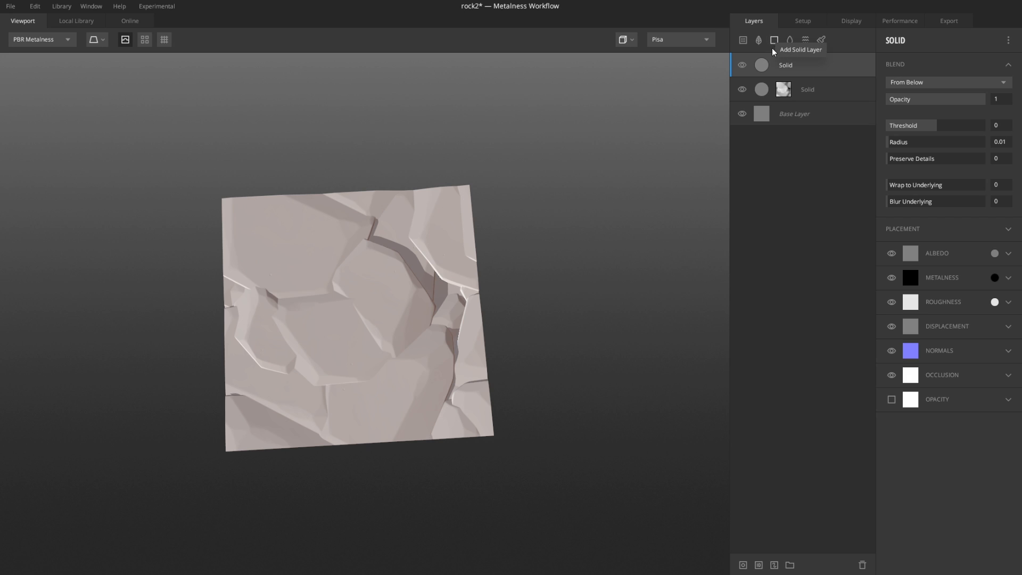
pyautogui.click(948, 90)
pyautogui.click(943, 97)
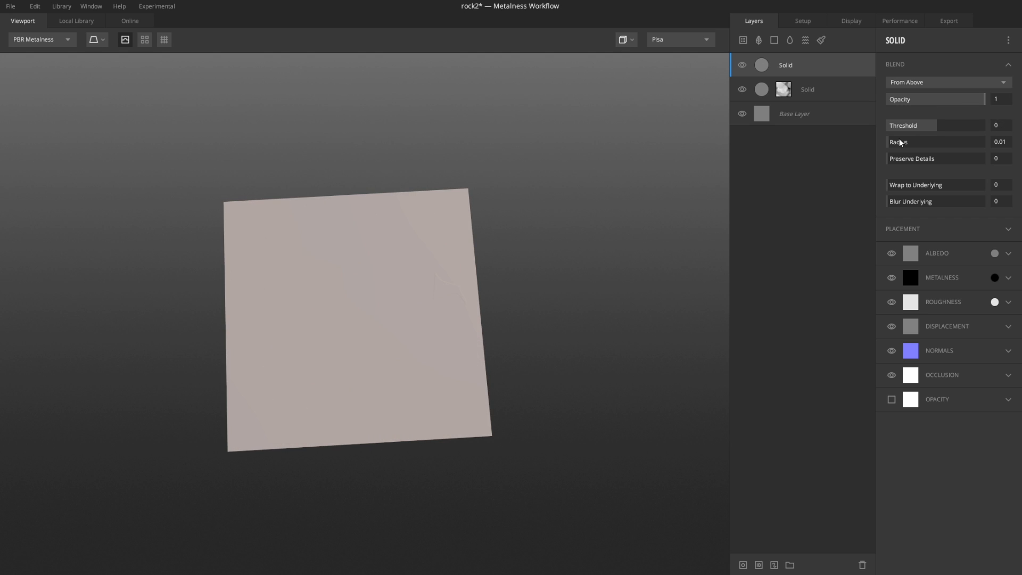
pyautogui.moveTo(896, 185); pyautogui.dragTo(985, 185)
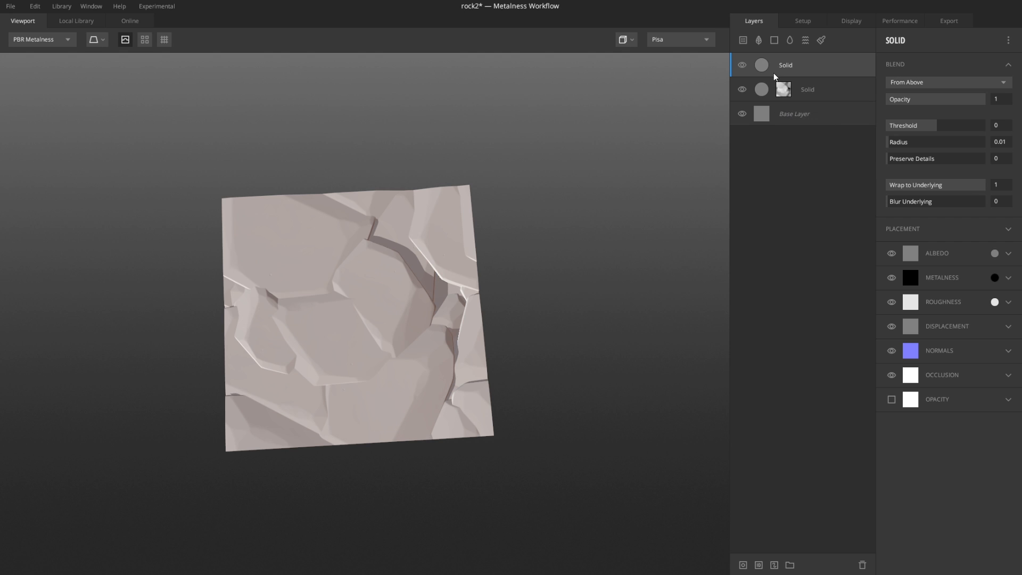
# Step: Set the new Solid layer's albedo to a dark, slightly warm brownish grey
pyautogui.click(994, 253)
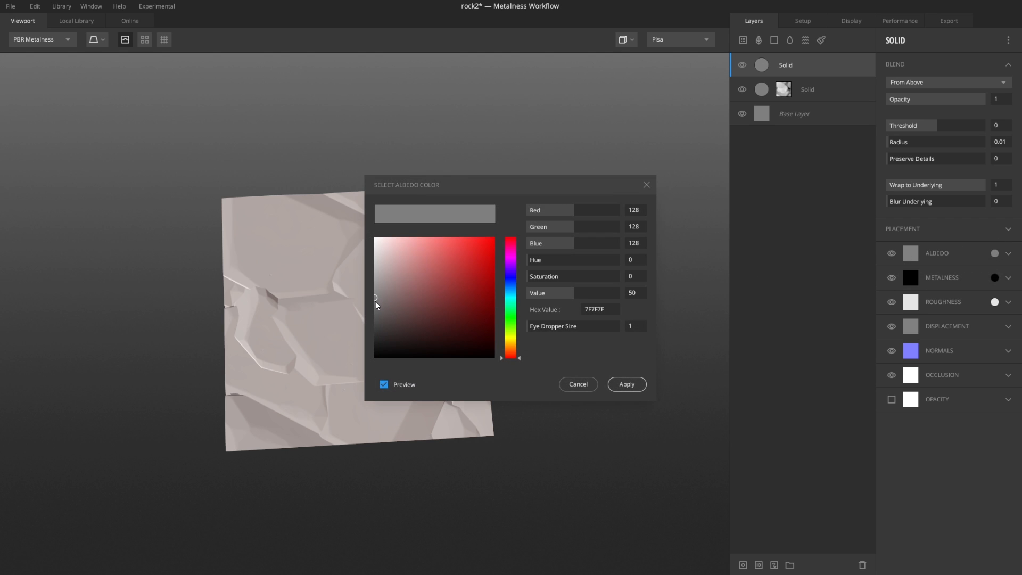
pyautogui.moveTo(376, 303); pyautogui.dragTo(376, 328)
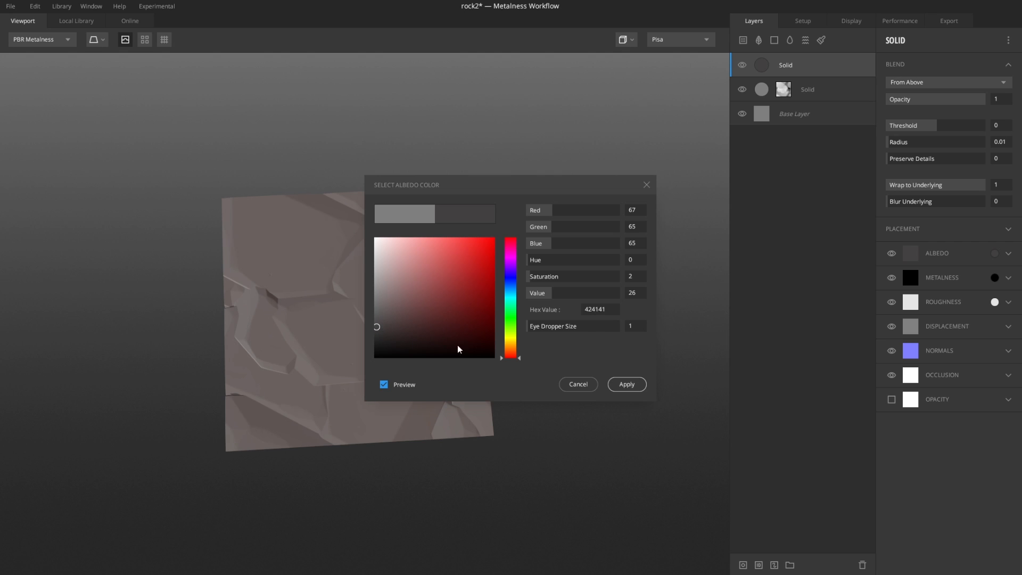
pyautogui.moveTo(512, 356); pyautogui.dragTo(514, 353)
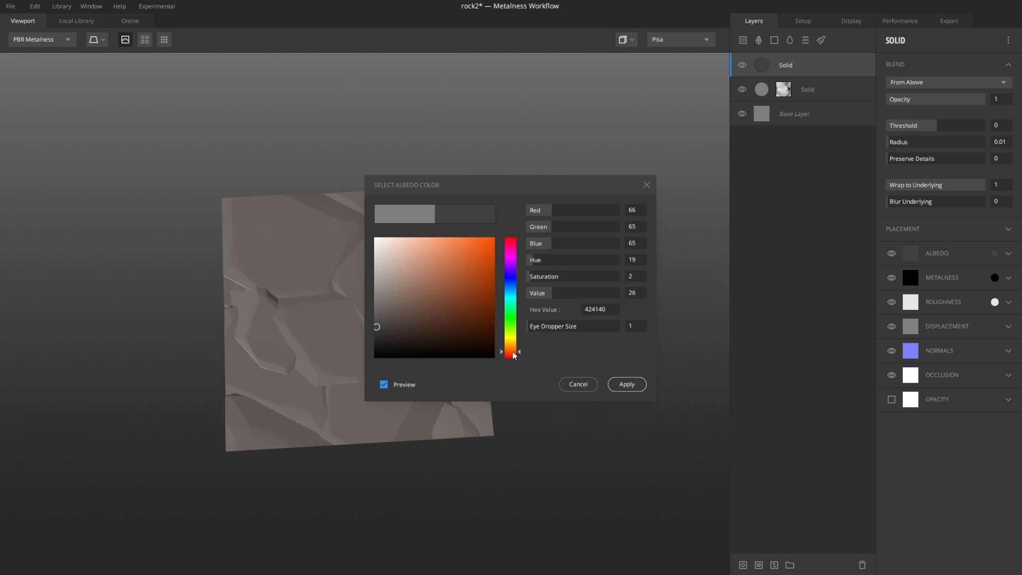
pyautogui.moveTo(380, 337)
pyautogui.mouseDown()
pyautogui.moveTo(418, 335)
pyautogui.moveTo(399, 325)
pyautogui.moveTo(392, 333)
pyautogui.mouseUp()
pyautogui.click(628, 385)
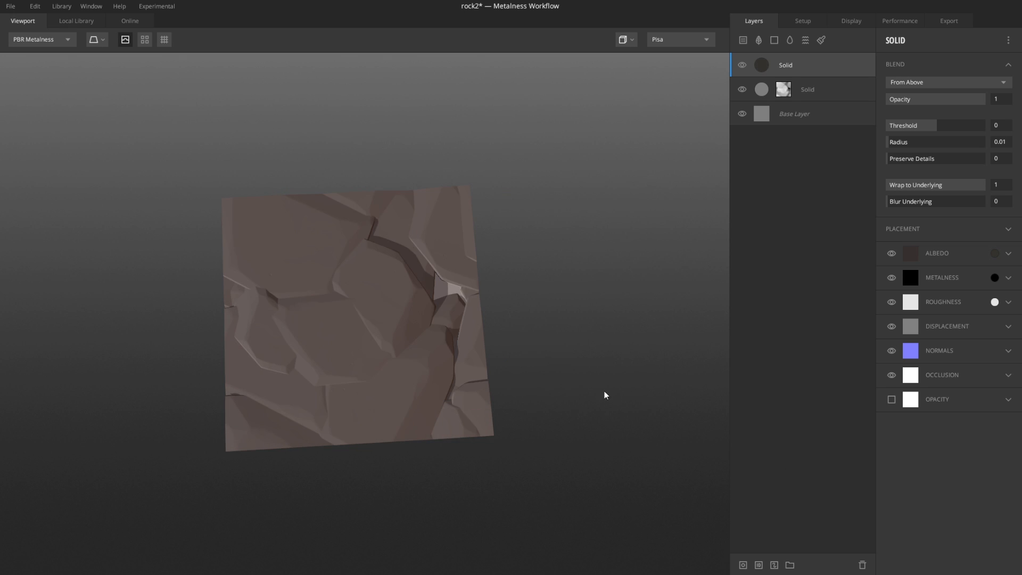
# Step: Give the Base Layer a dark brown albedo, 34312D, sampled from the top Solid layer, then reselect that layer
pyautogui.moveTo(566, 413); pyautogui.dragTo(440, 292)
pyautogui.scroll(-4, 440, 293)
pyautogui.moveTo(408, 324); pyautogui.dragTo(422, 341)
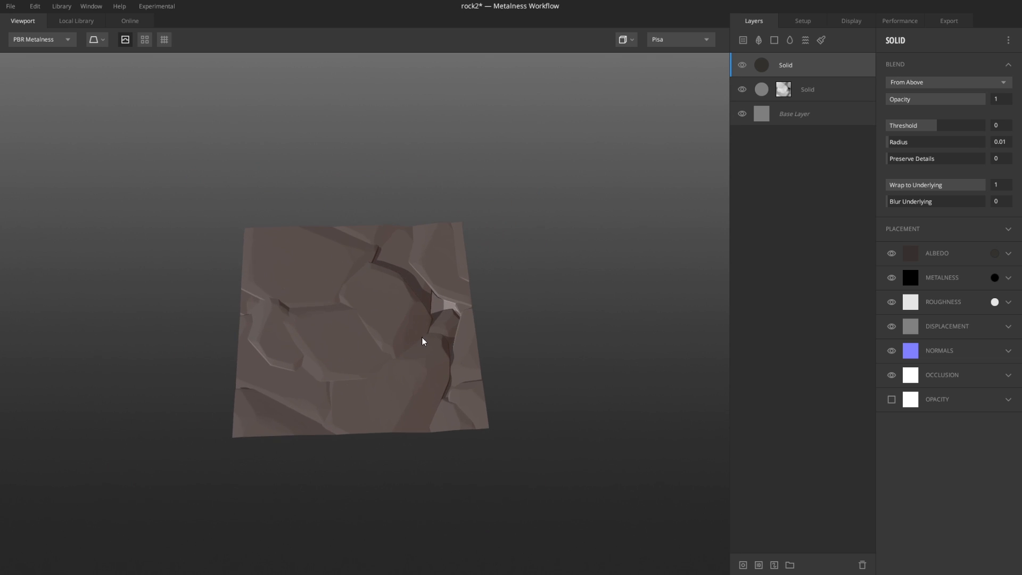
pyautogui.scroll(3, 437, 324)
pyautogui.click(764, 120)
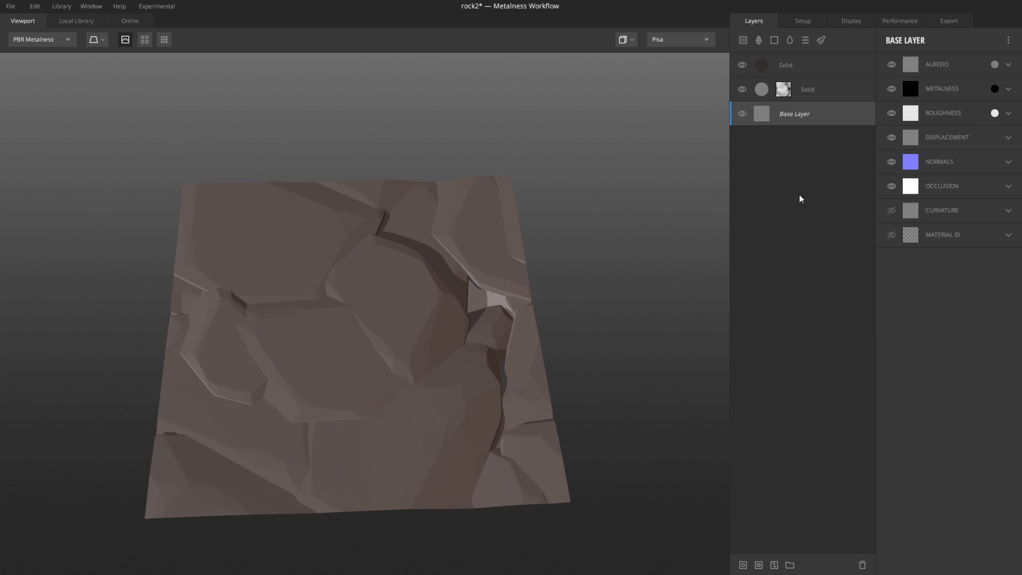
pyautogui.click(994, 65)
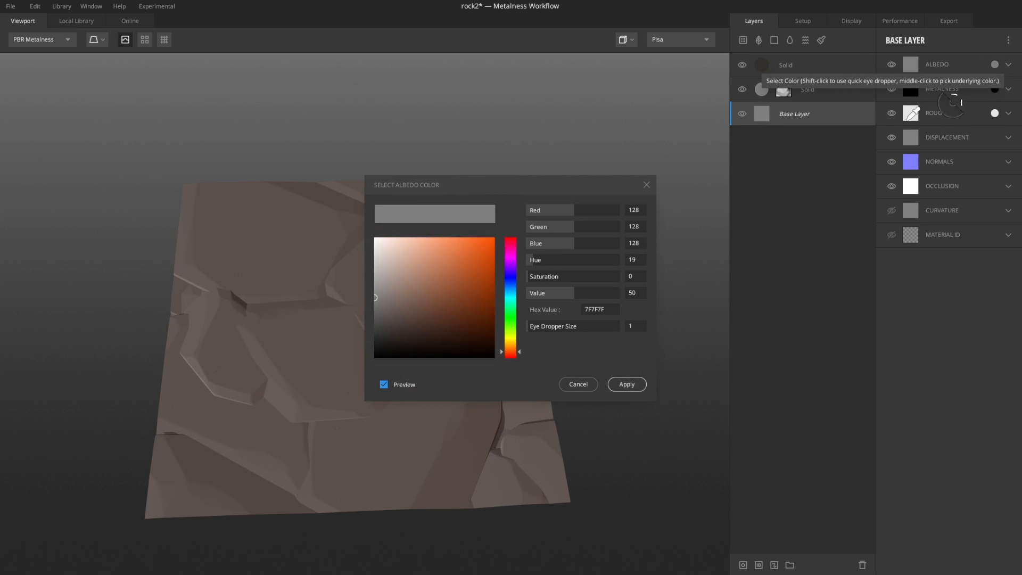
pyautogui.click(767, 64)
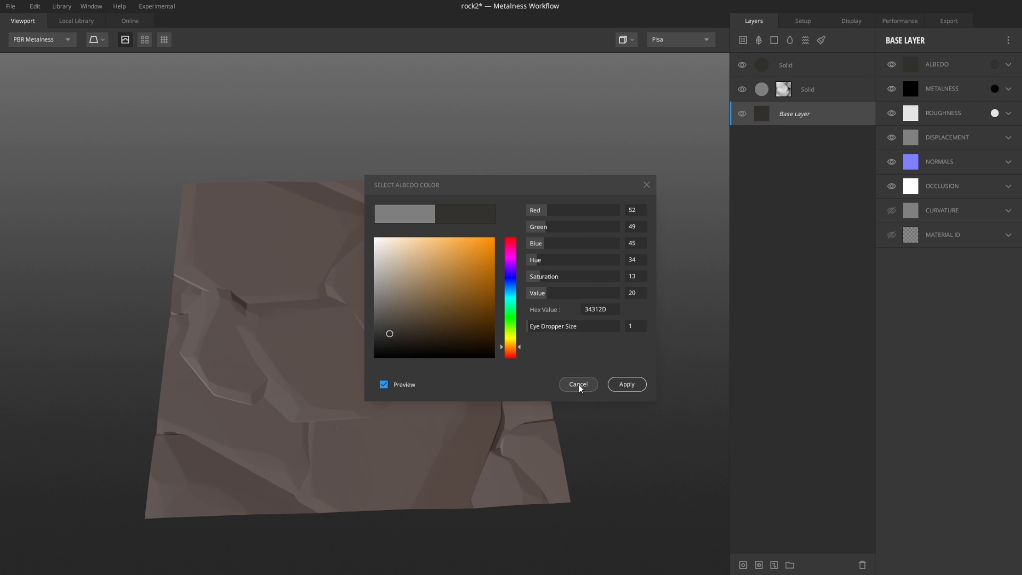
pyautogui.click(623, 384)
pyautogui.moveTo(466, 257); pyautogui.dragTo(424, 276)
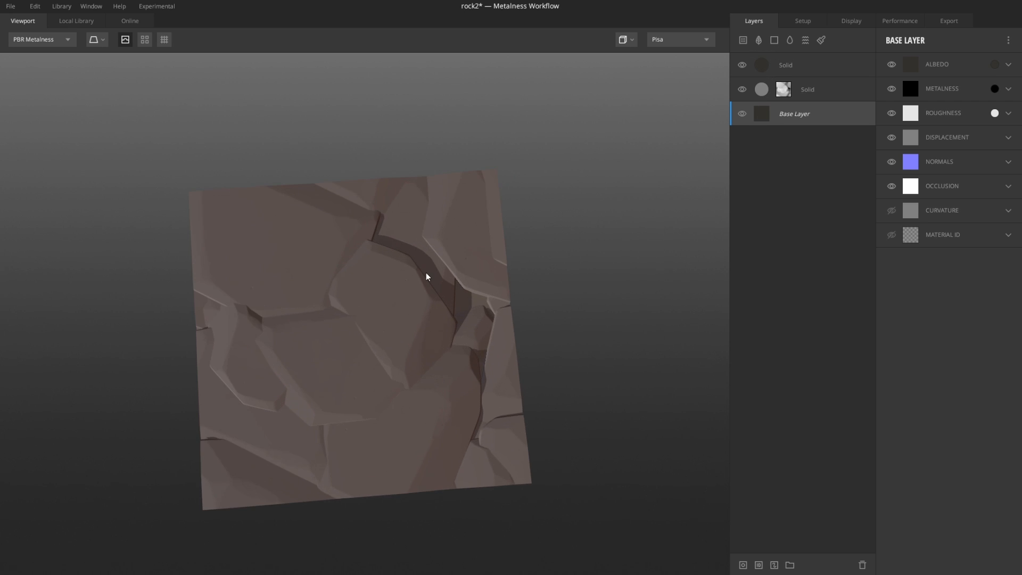
pyautogui.click(768, 65)
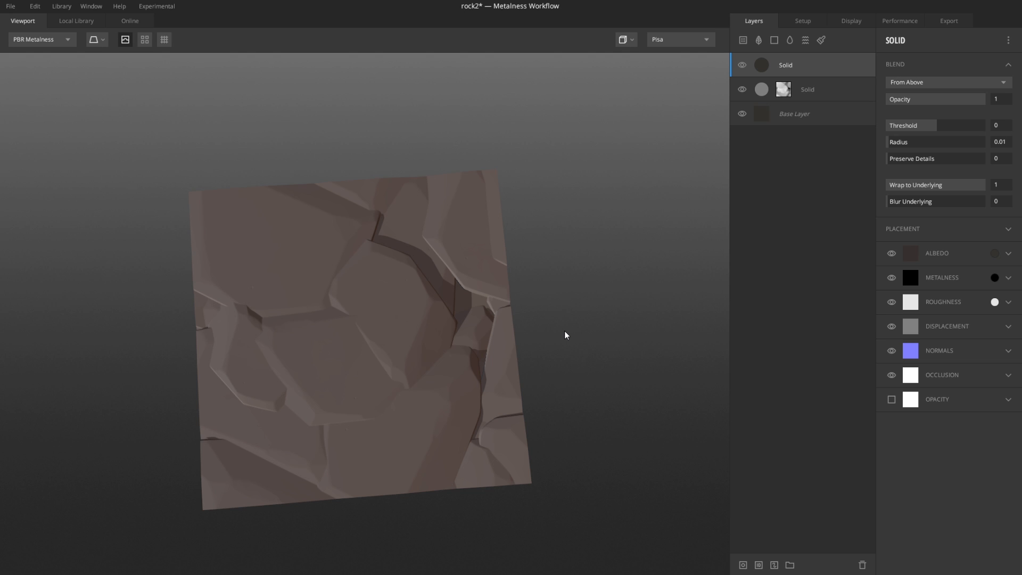
# Step: Duplicate the top Solid layer and rename the lower copy base
pyautogui.rightClick(766, 65)
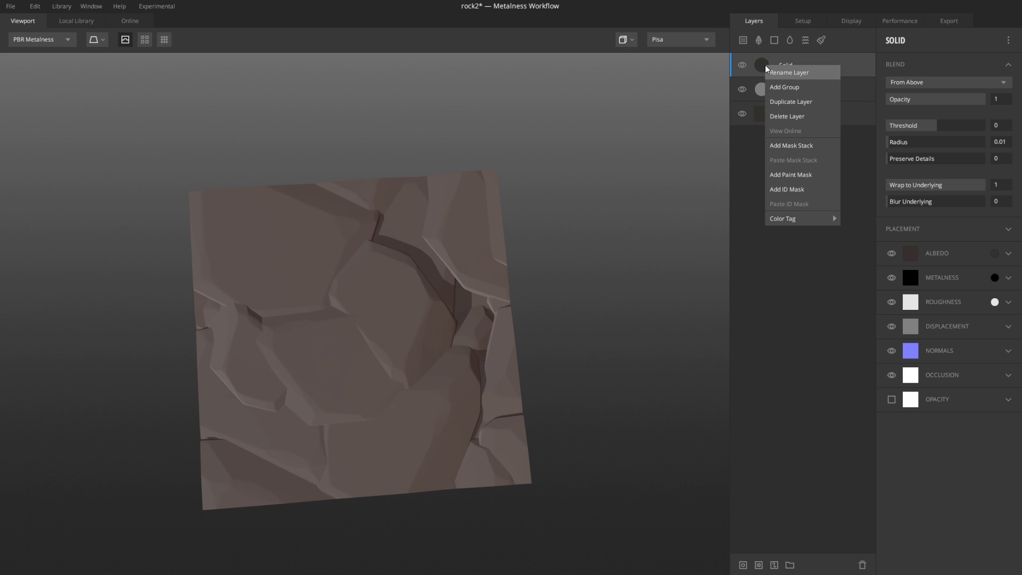
pyautogui.click(793, 105)
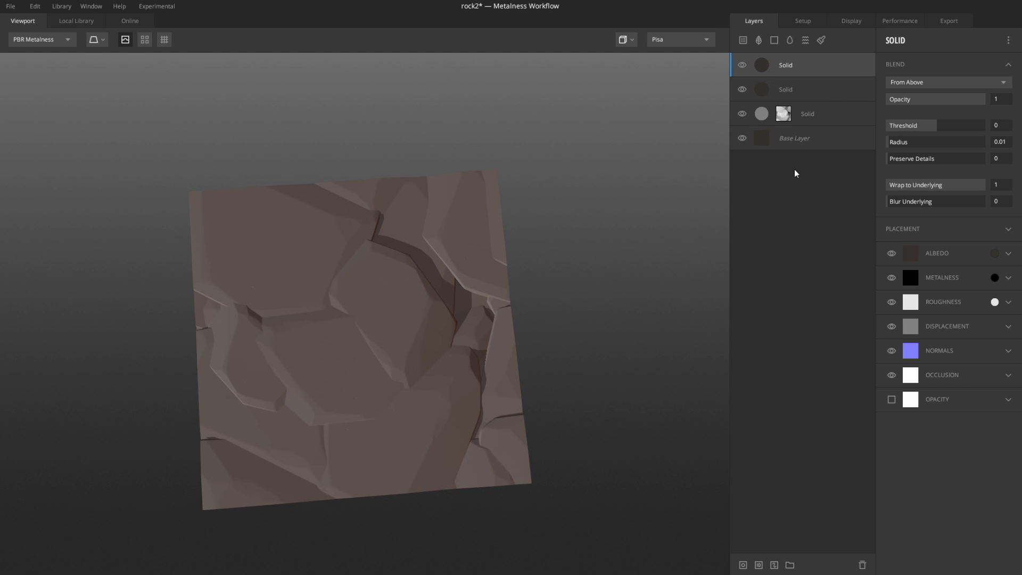
pyautogui.click(788, 91)
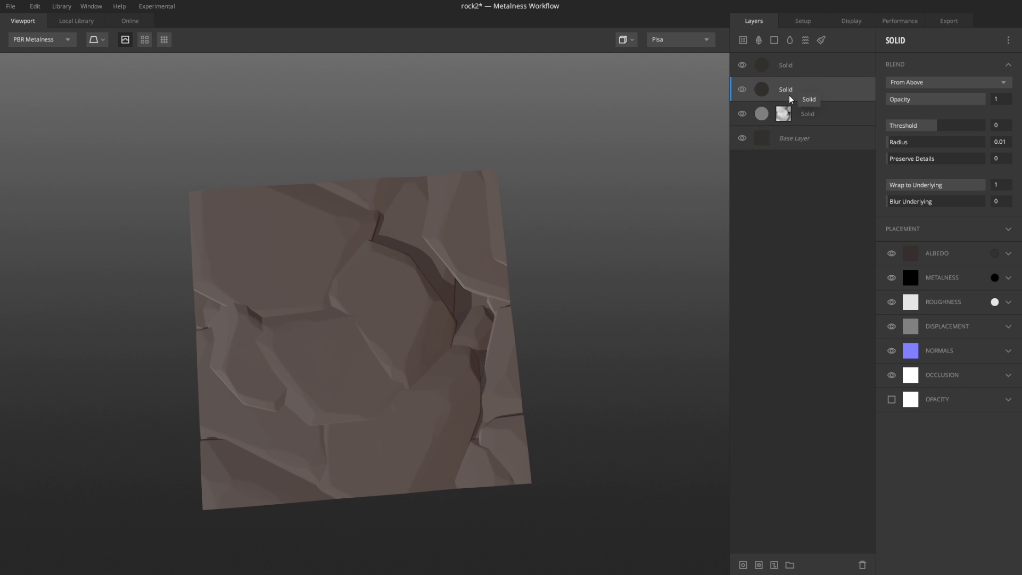
pyautogui.doubleClick(787, 90)
pyautogui.write('ba')
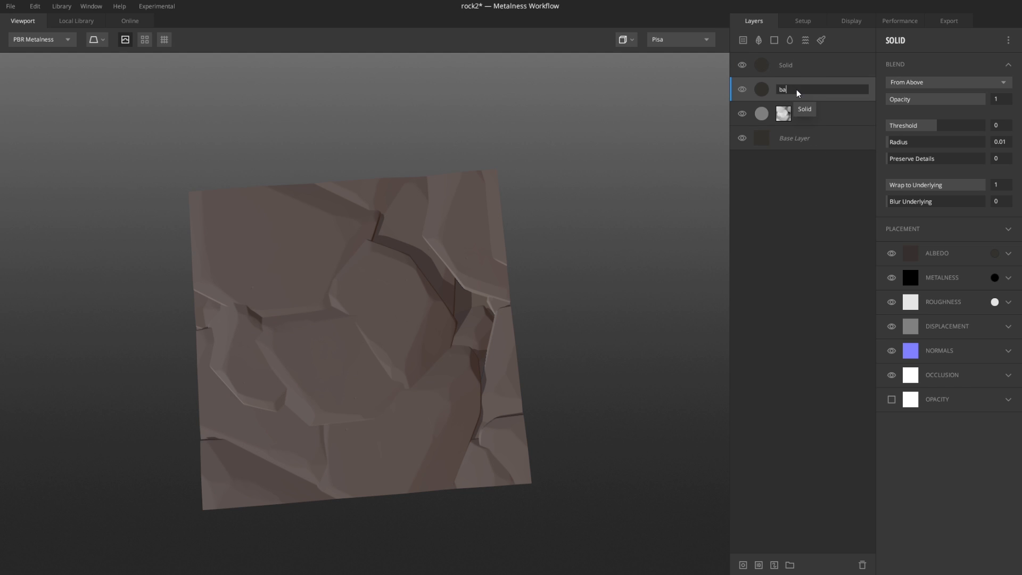
pyautogui.write('se')
pyautogui.press('Return')
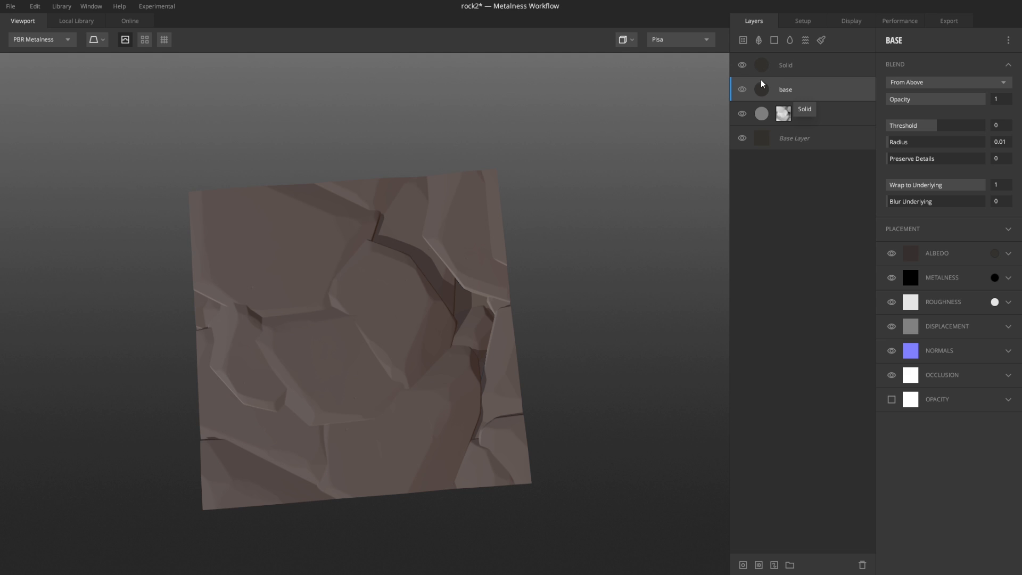
# Step: Rename the top layer breakup and give it a dark reddish-brown albedo, 331F11
pyautogui.doubleClick(788, 66)
pyautogui.write('breakup')
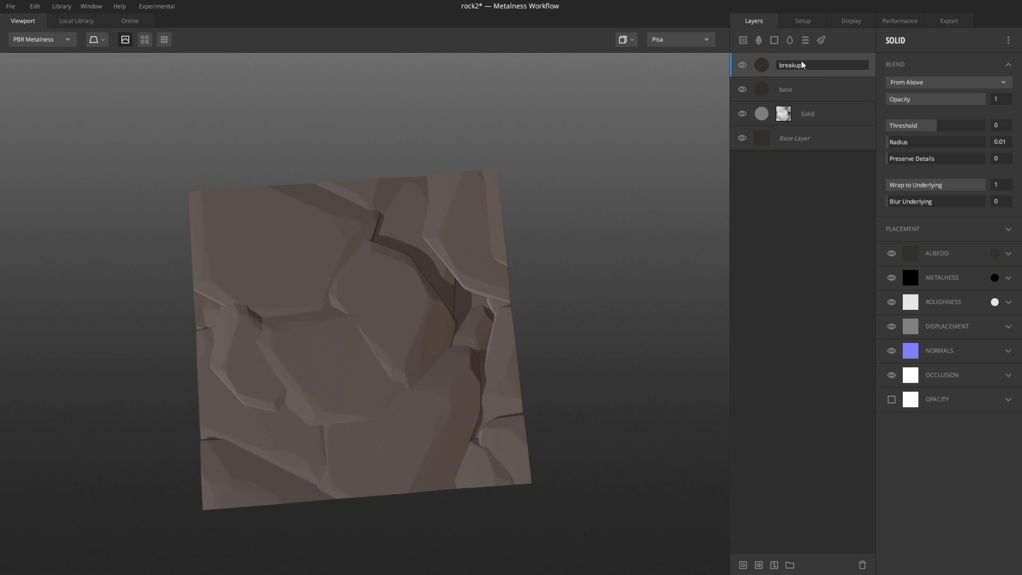
pyautogui.press('Return')
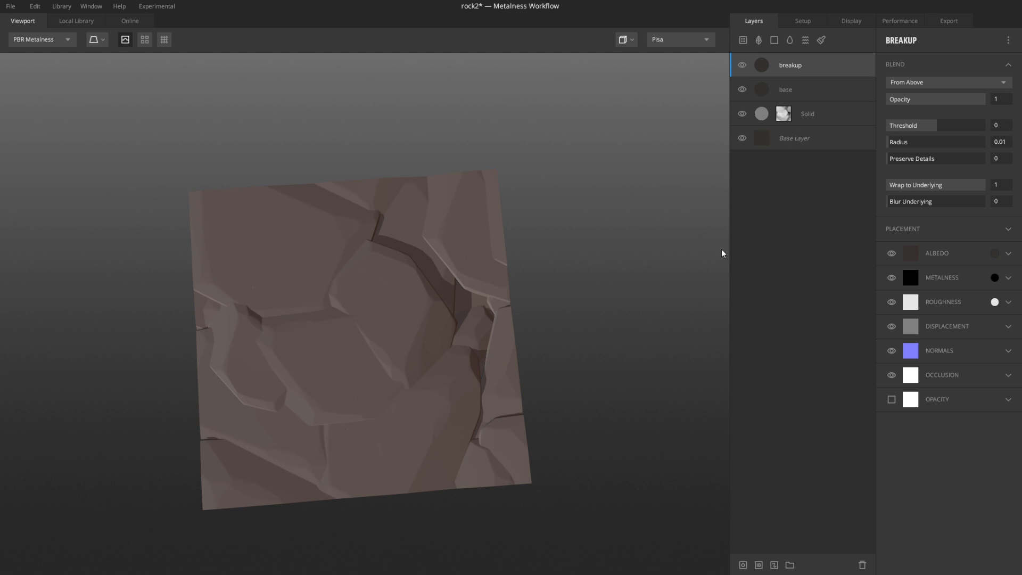
pyautogui.click(994, 253)
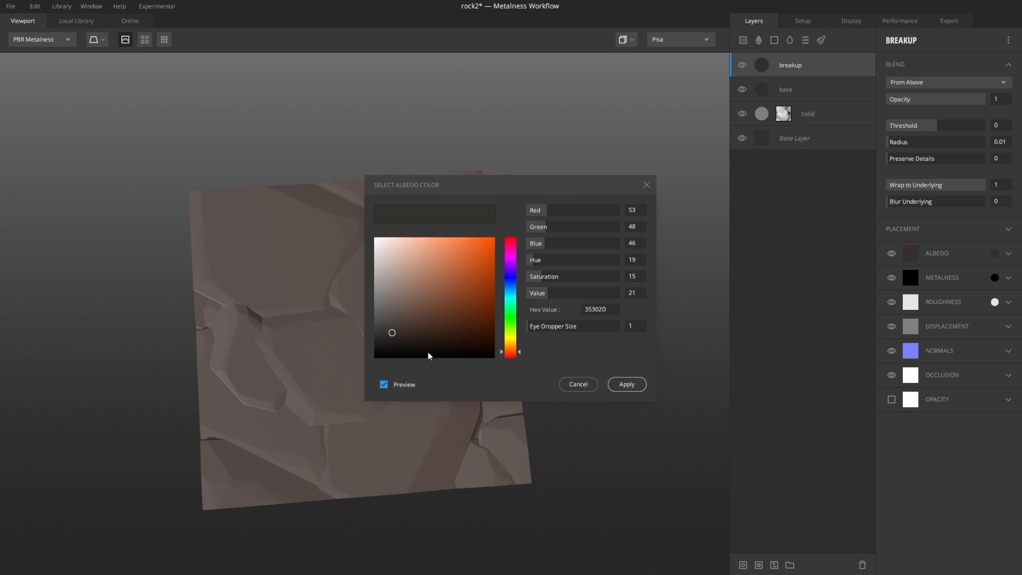
pyautogui.moveTo(519, 355); pyautogui.dragTo(519, 353)
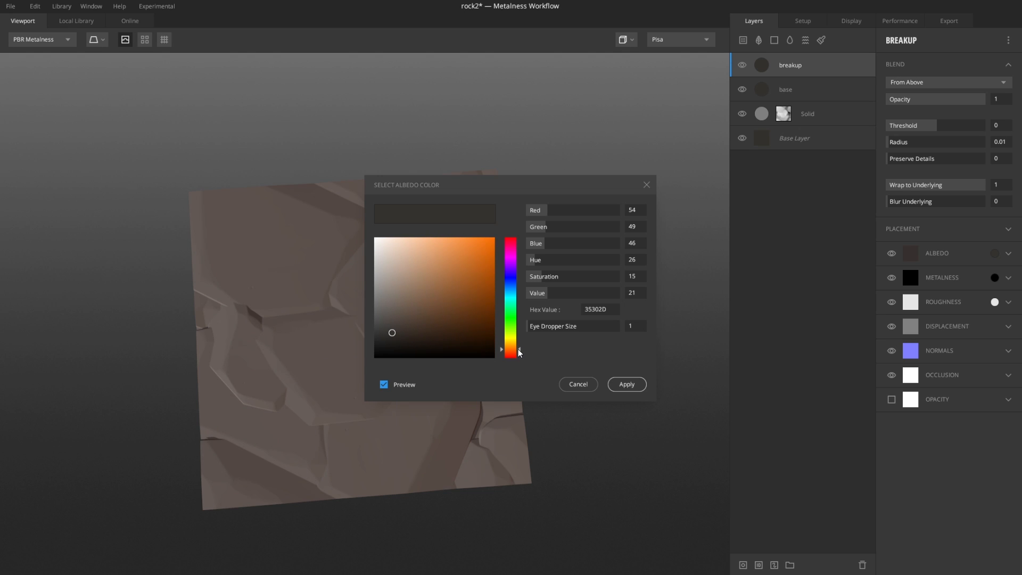
pyautogui.moveTo(393, 331)
pyautogui.mouseDown()
pyautogui.moveTo(413, 322)
pyautogui.moveTo(458, 332)
pyautogui.mouseUp()
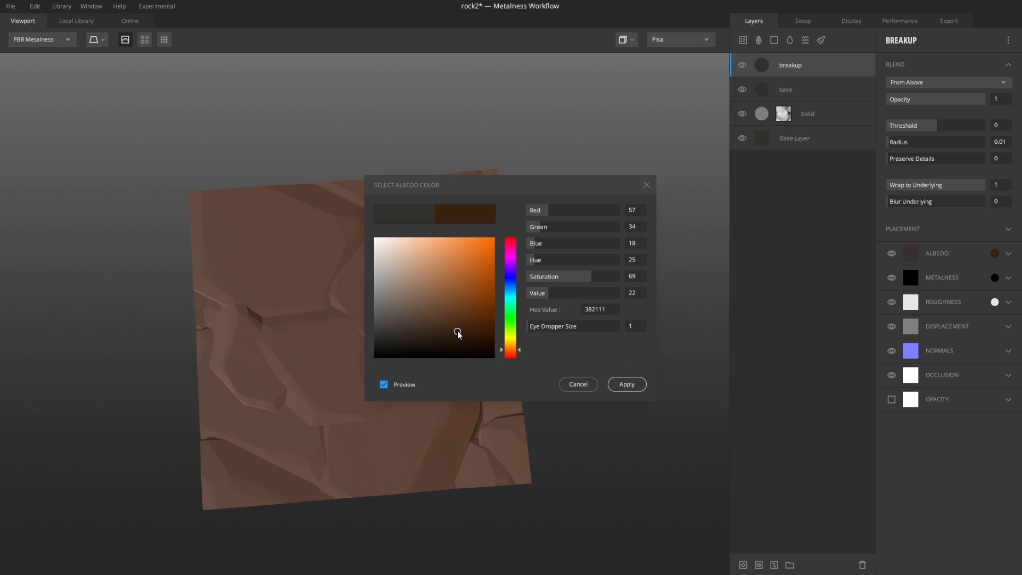
pyautogui.click(627, 384)
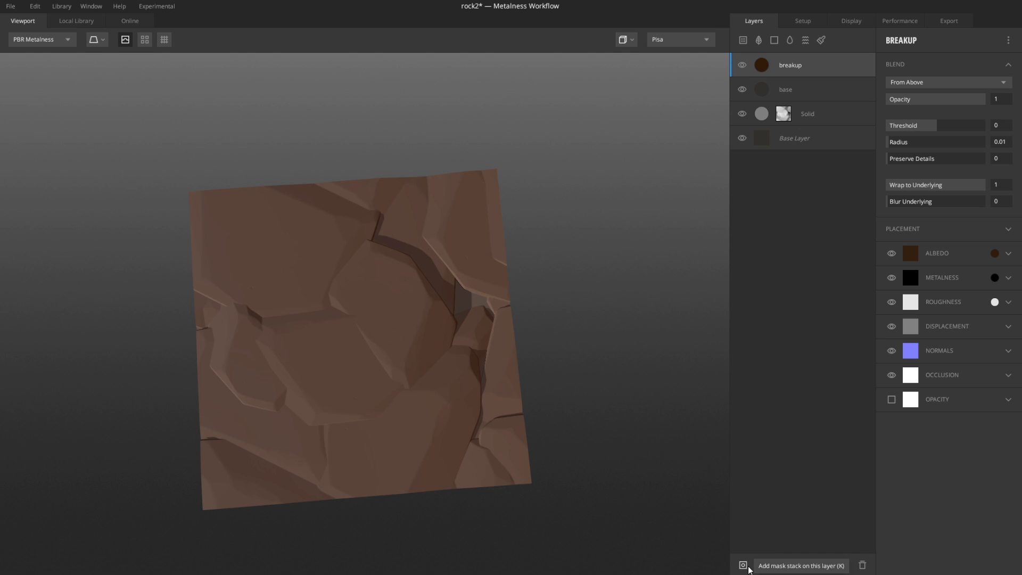
# Step: Add a mask stack to the breakup layer with a Perlin noise component, and preview the layer mask
pyautogui.click(743, 565)
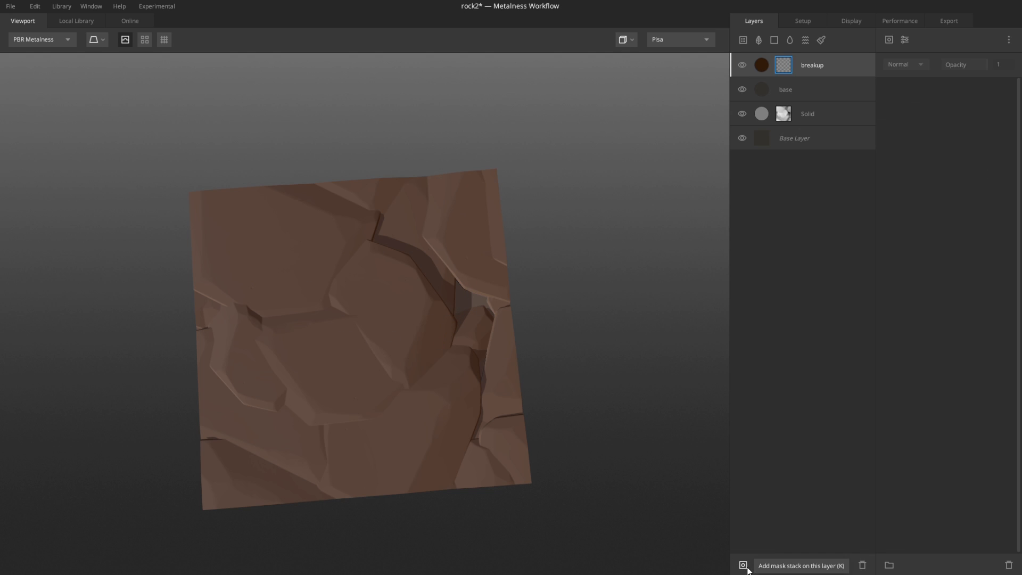
pyautogui.click(889, 40)
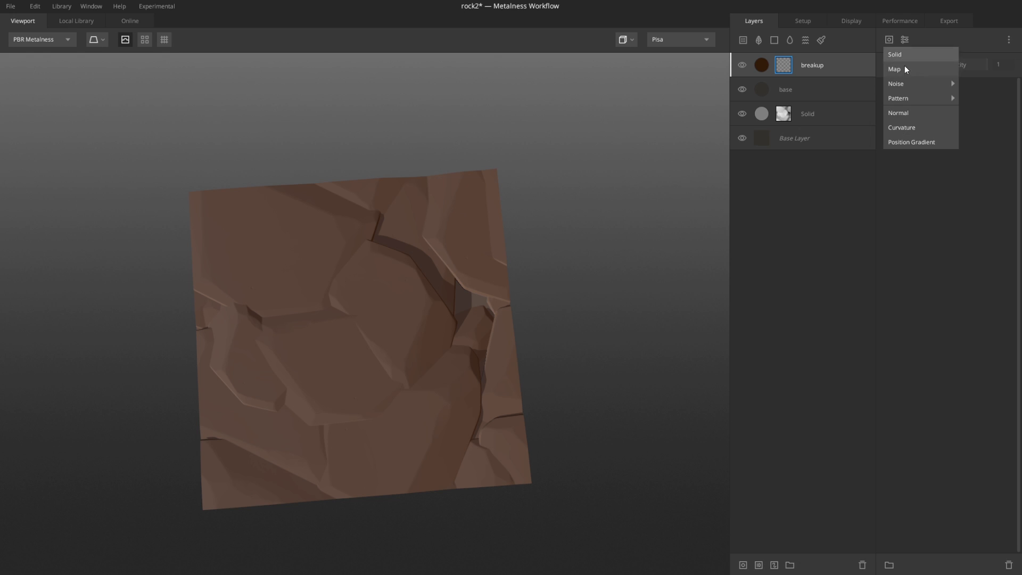
pyautogui.moveTo(922, 84)
pyautogui.click(972, 98)
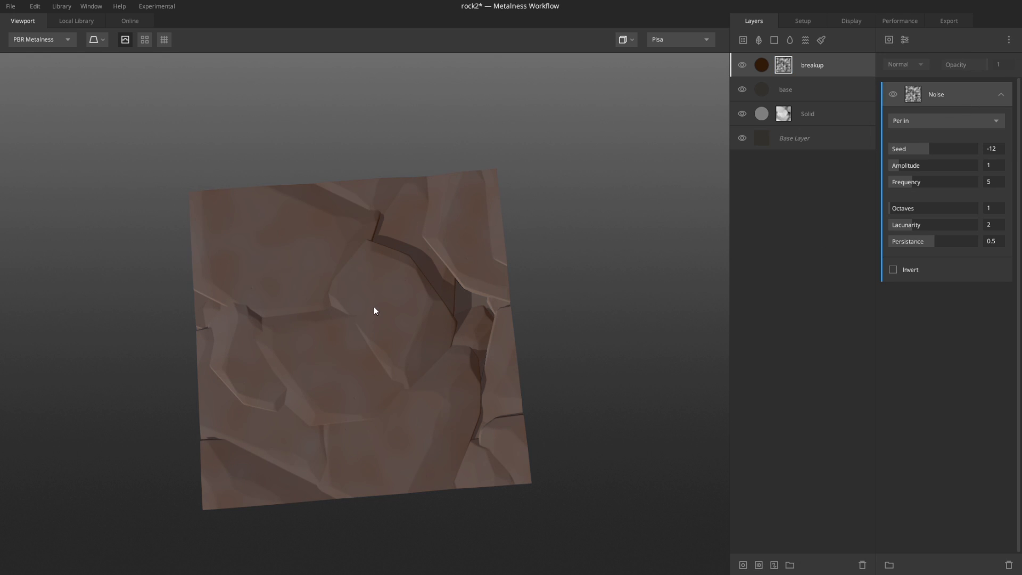
pyautogui.press('q')
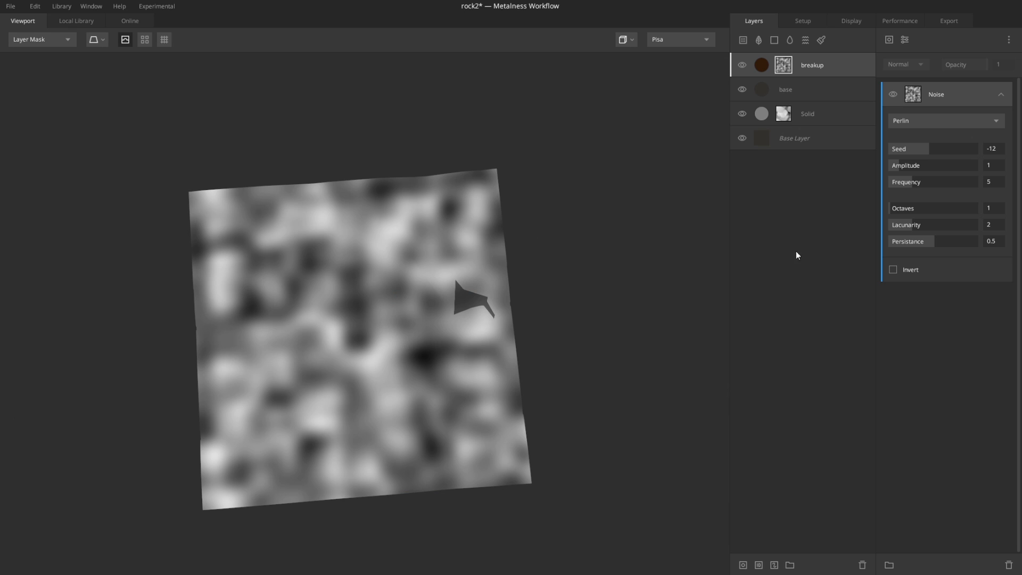
# Step: Set the noise to amplitude 1.547, frequency 1.878, octaves 2 and lacunarity 2.309
pyautogui.moveTo(912, 184); pyautogui.dragTo(903, 165)
pyautogui.moveTo(896, 212); pyautogui.dragTo(907, 214)
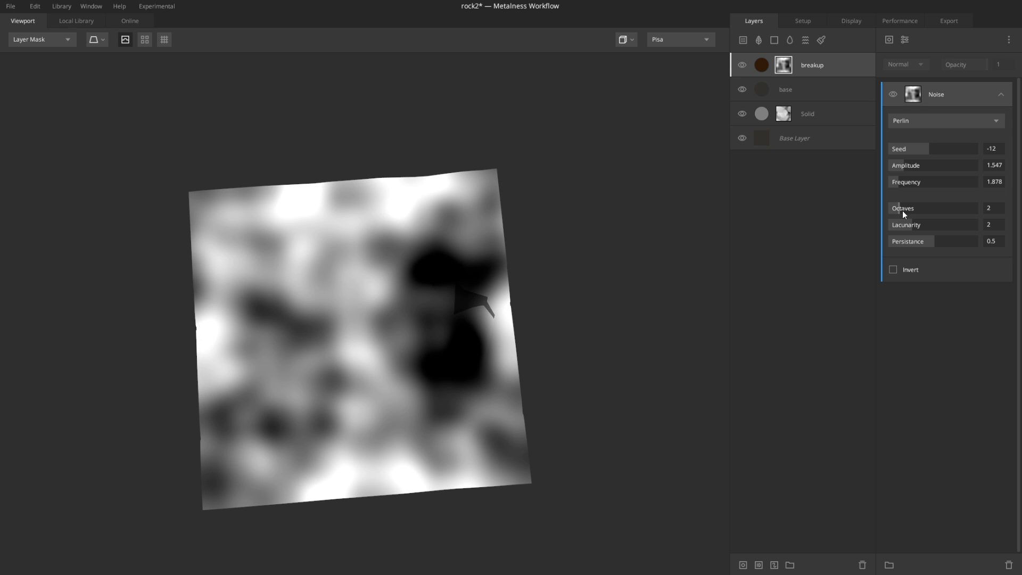
pyautogui.moveTo(912, 225); pyautogui.dragTo(925, 224)
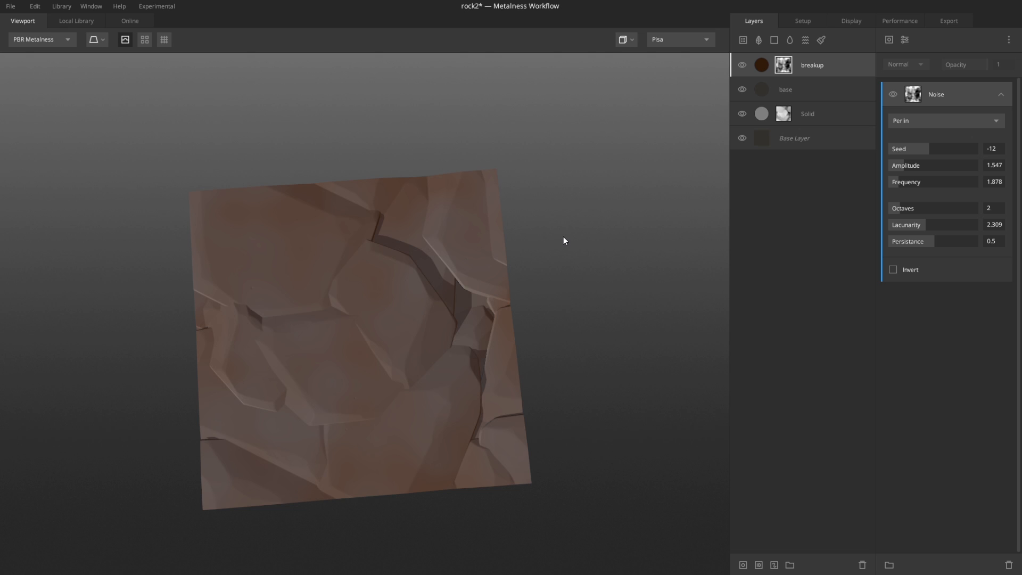
# Step: Adjust the breakup layer's blend opacity
pyautogui.moveTo(558, 303); pyautogui.dragTo(603, 253)
pyautogui.scroll(3, 432, 369)
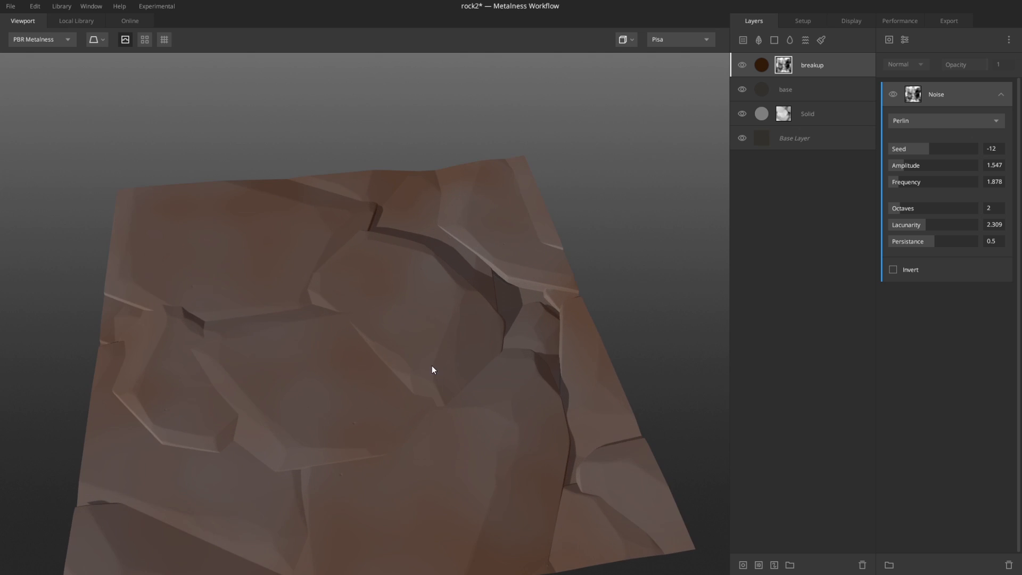
pyautogui.scroll(-3, 437, 320)
pyautogui.moveTo(438, 290); pyautogui.dragTo(410, 263)
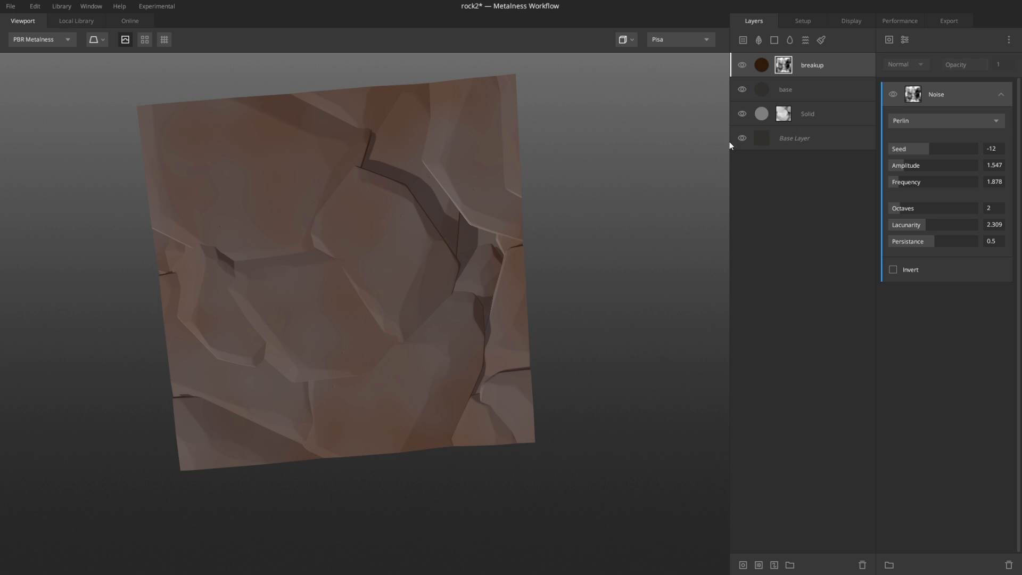
pyautogui.moveTo(903, 167)
pyautogui.mouseDown()
pyautogui.moveTo(894, 165)
pyautogui.moveTo(928, 164)
pyautogui.moveTo(900, 168)
pyautogui.mouseUp()
pyautogui.click(765, 66)
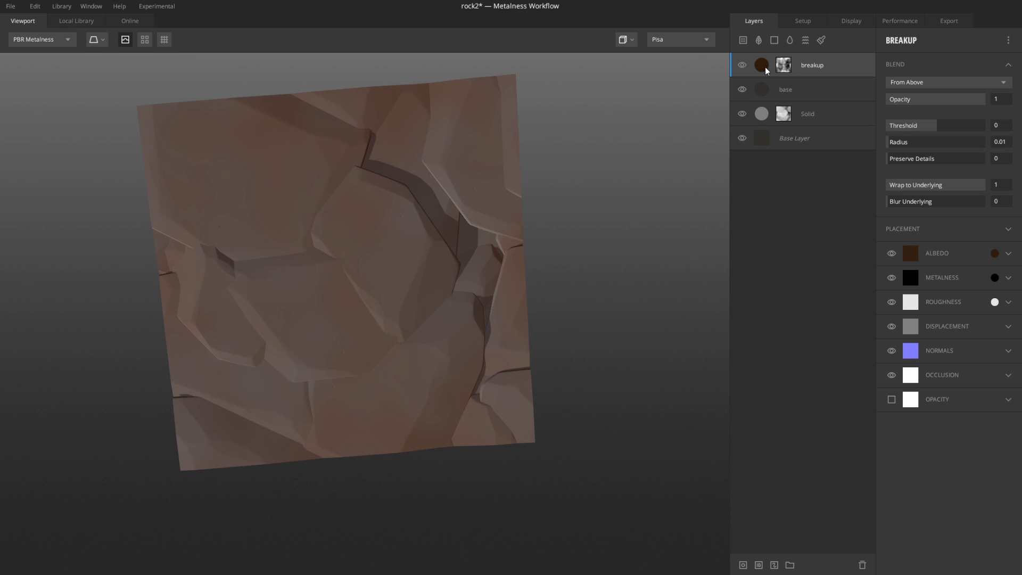
pyautogui.moveTo(982, 101)
pyautogui.mouseDown()
pyautogui.moveTo(868, 104)
pyautogui.moveTo(961, 103)
pyautogui.mouseUp()
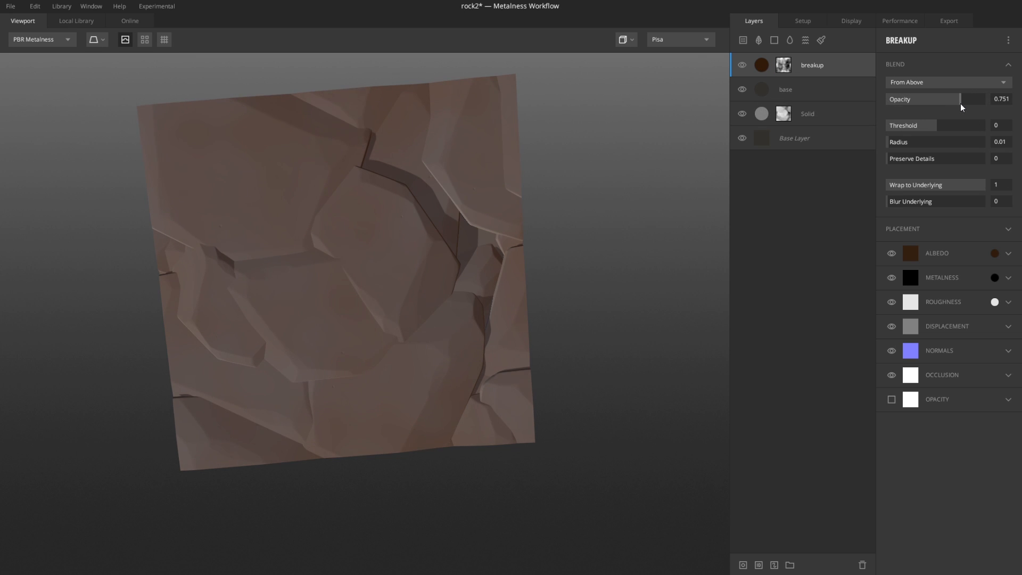
pyautogui.click(1002, 99)
# Step: Duplicate the base layer and move the copy to the top of the layer stack
pyautogui.click(761, 88)
pyautogui.rightClick(762, 88)
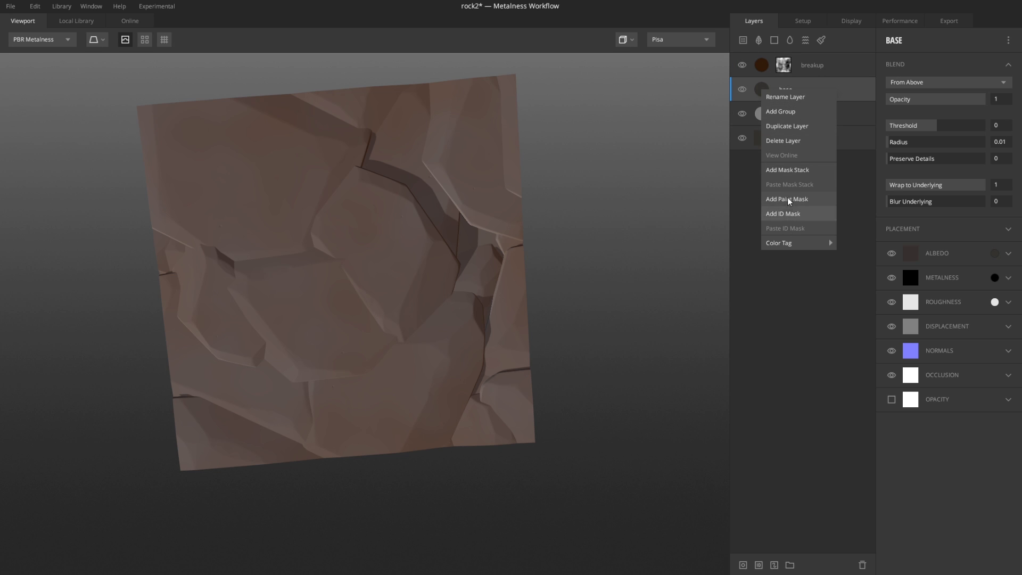
pyautogui.click(786, 128)
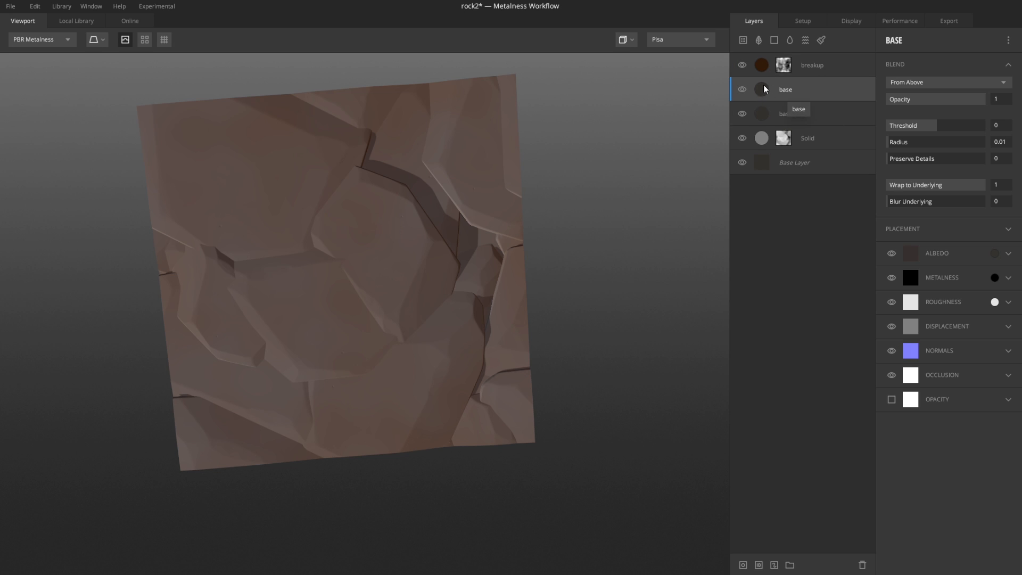
pyautogui.moveTo(765, 89); pyautogui.dragTo(768, 55)
# Step: Rename the new top layer Highlights and set its albedo to a muted greyish brown, 615753
pyautogui.doubleClick(788, 63)
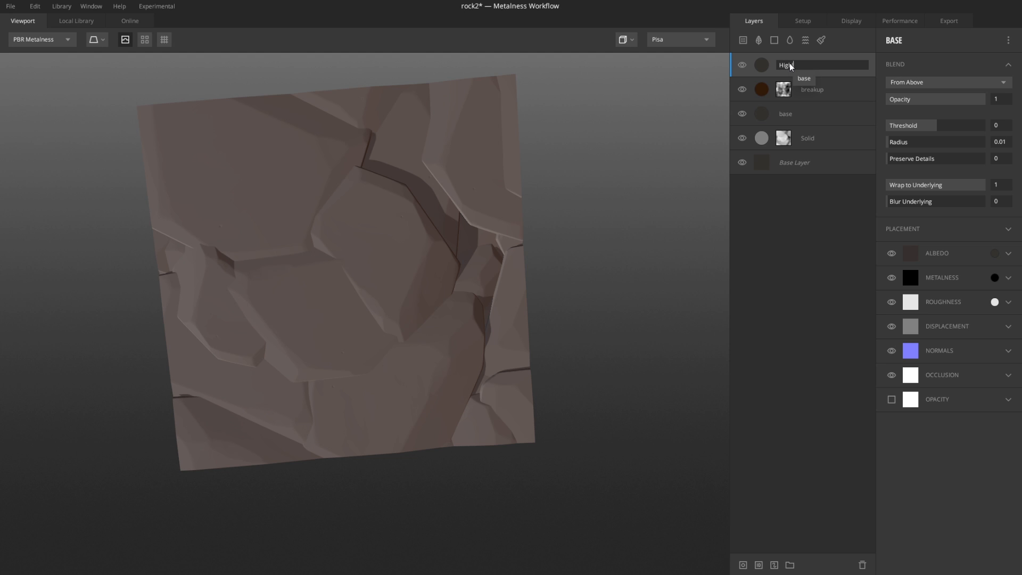
pyautogui.write('Highlights')
pyautogui.press('Return')
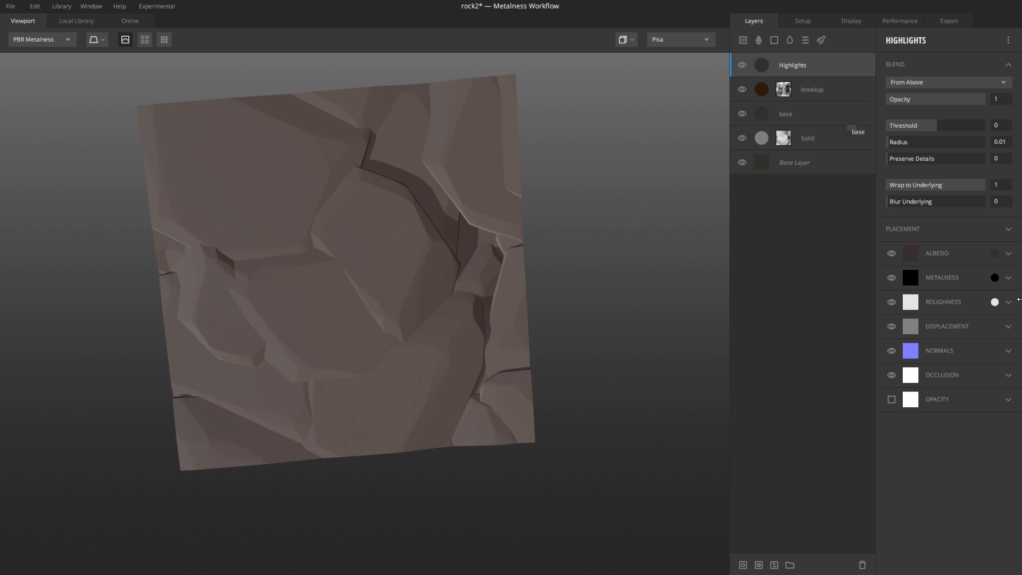
pyautogui.click(995, 254)
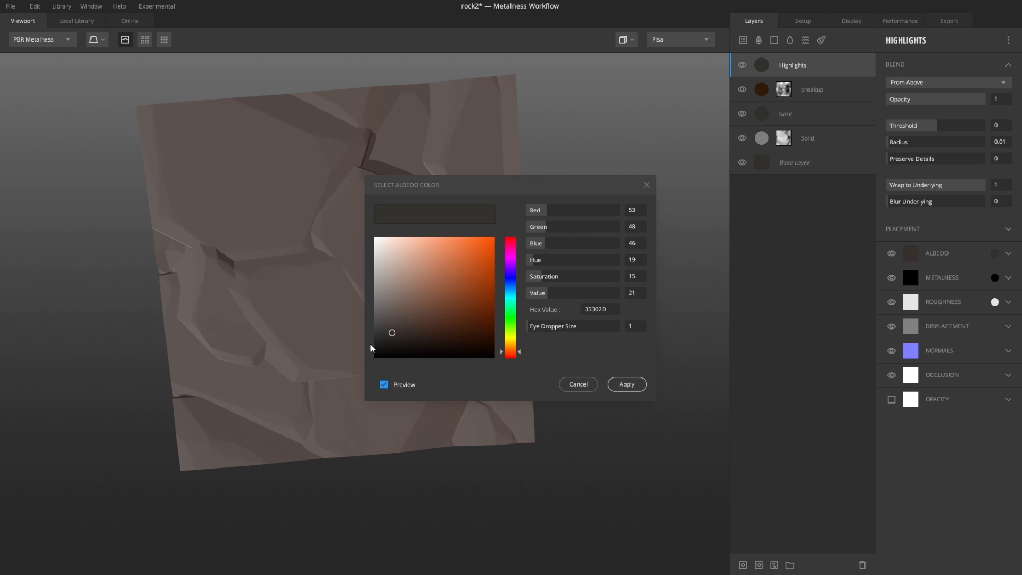
pyautogui.click(394, 299)
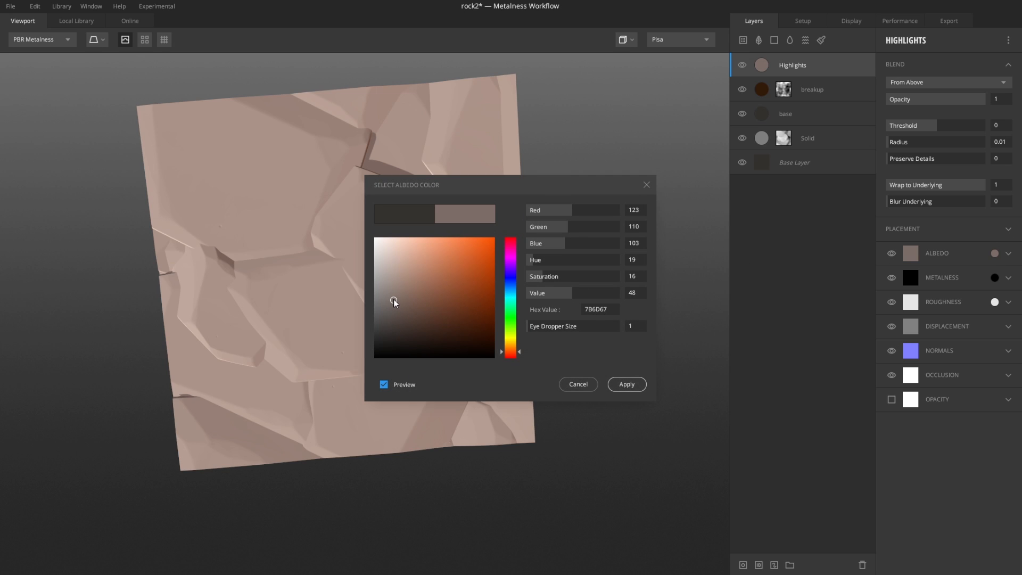
pyautogui.moveTo(393, 299); pyautogui.dragTo(392, 312)
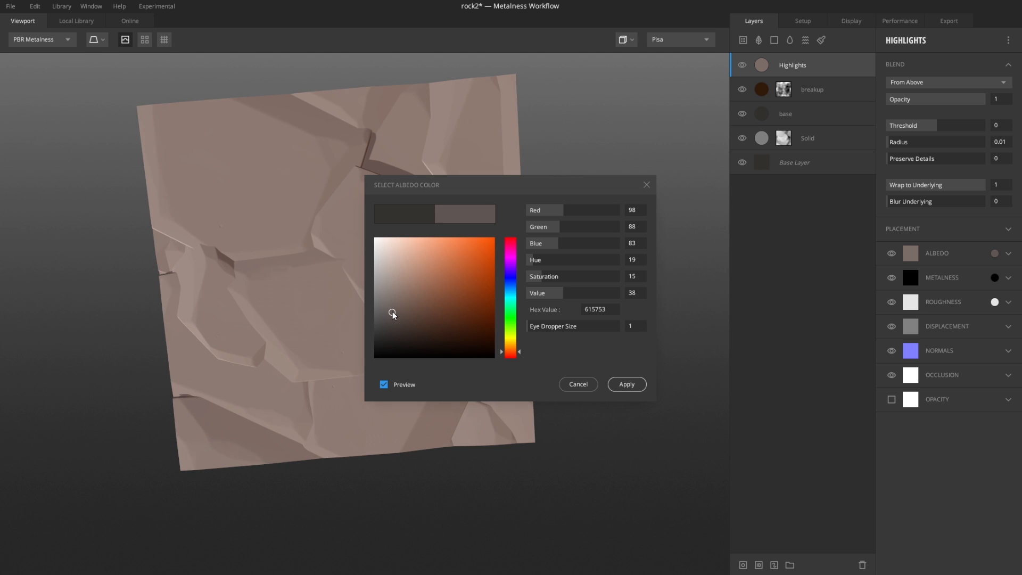
pyautogui.click(617, 382)
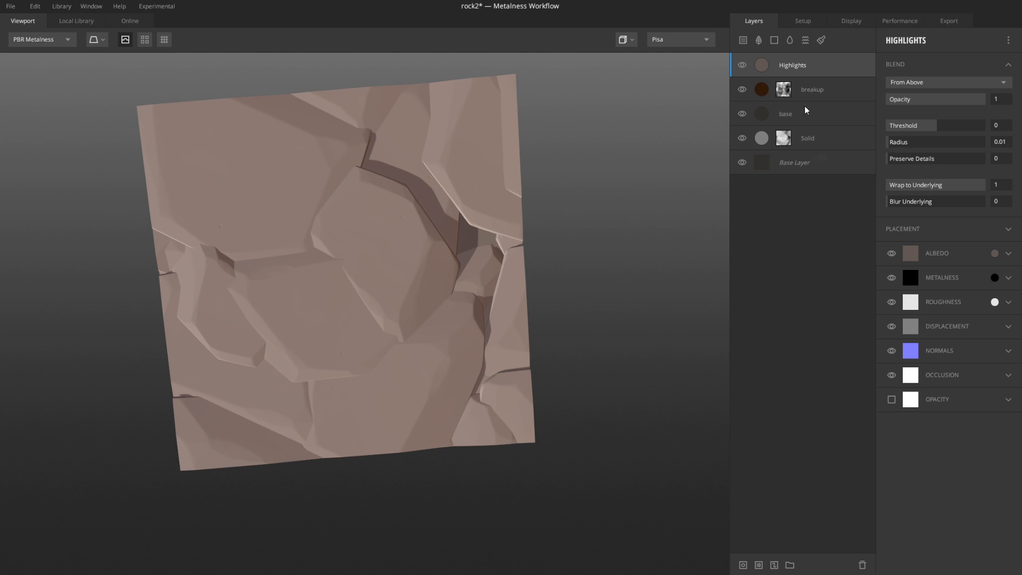
# Step: Add a mask stack to Highlights with a Curvature component set to Edges Only
pyautogui.click(743, 565)
pyautogui.click(889, 40)
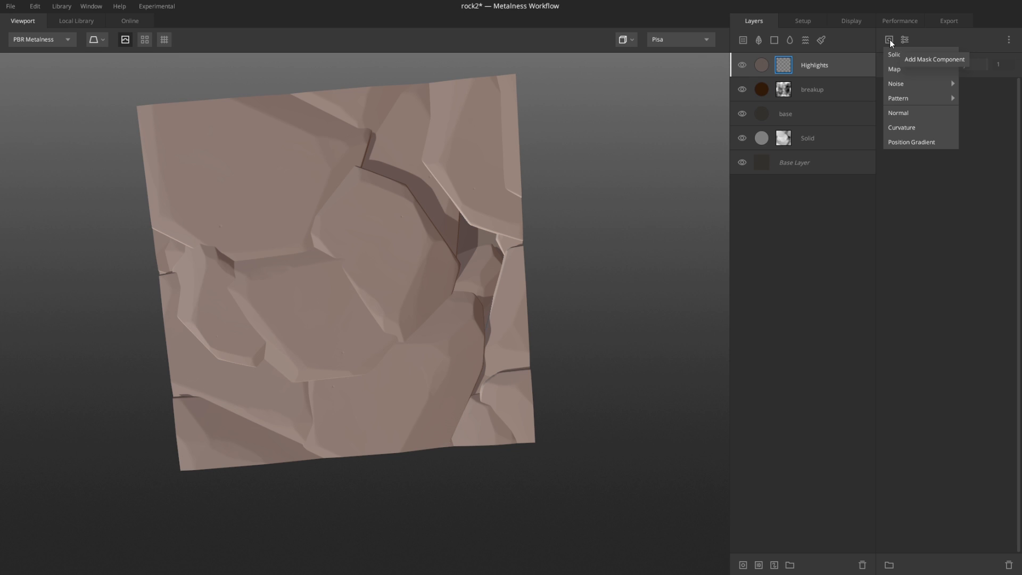
pyautogui.click(914, 127)
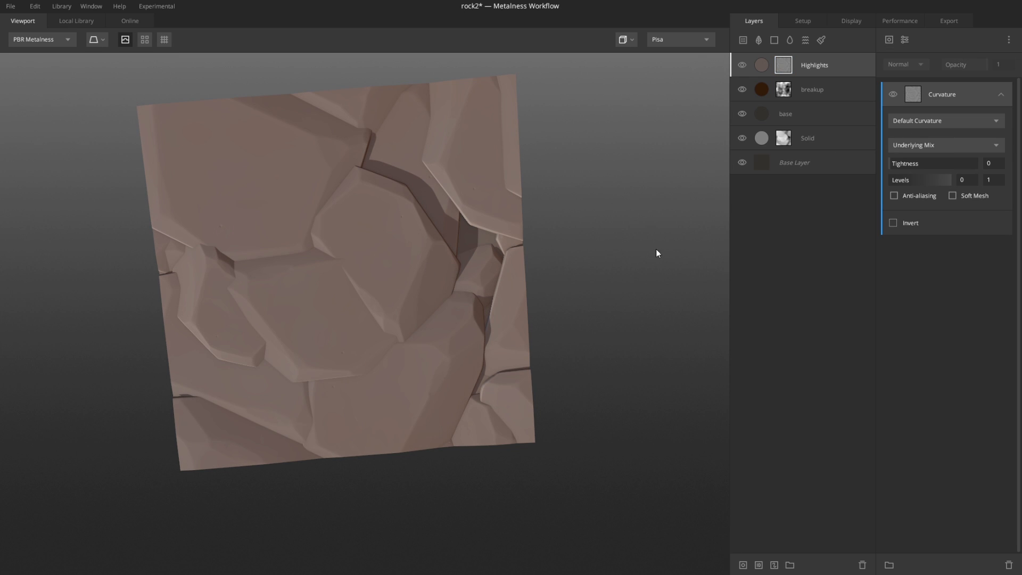
pyautogui.press('q')
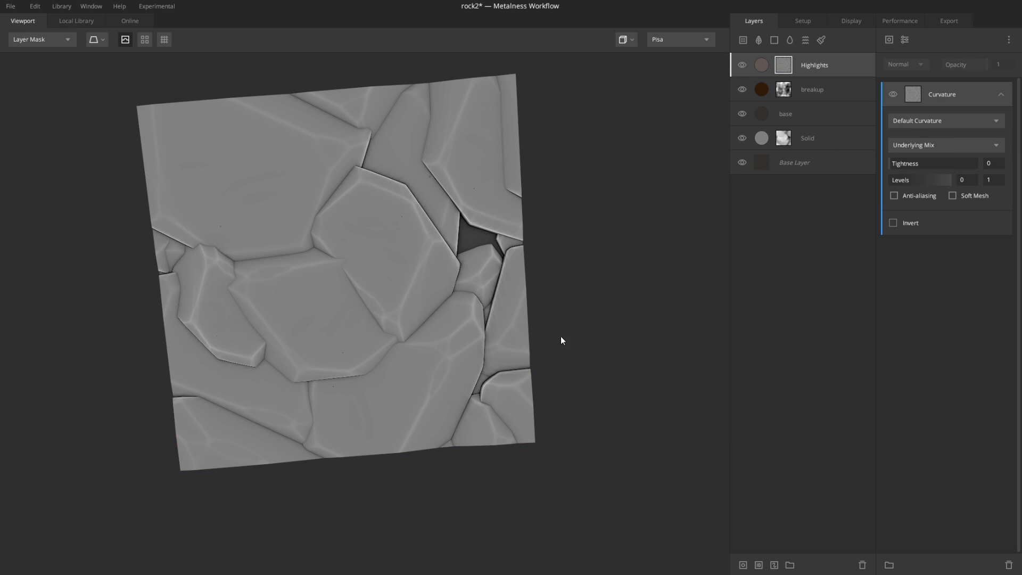
pyautogui.moveTo(562, 341); pyautogui.dragTo(567, 251)
pyautogui.click(958, 123)
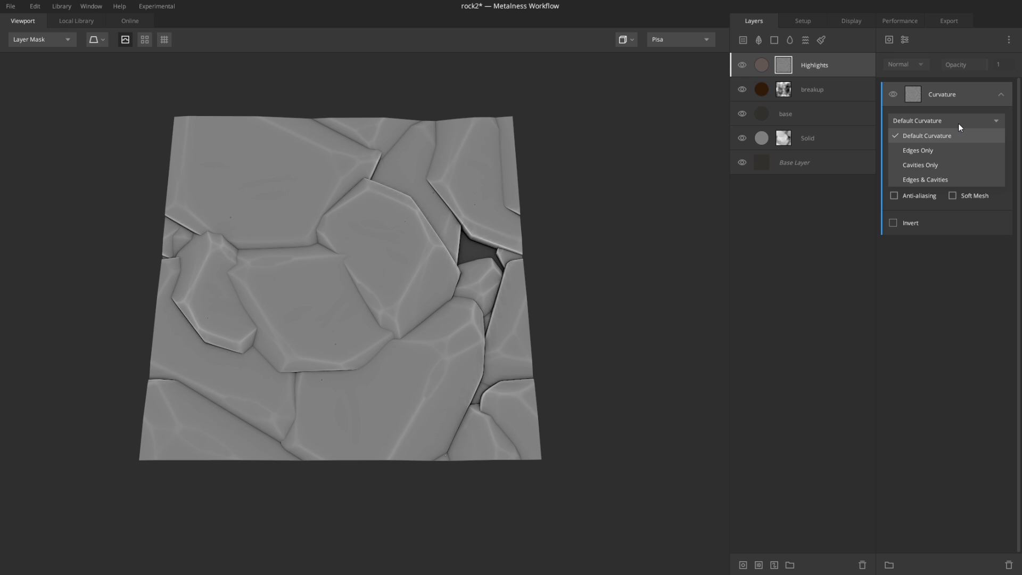
pyautogui.click(917, 152)
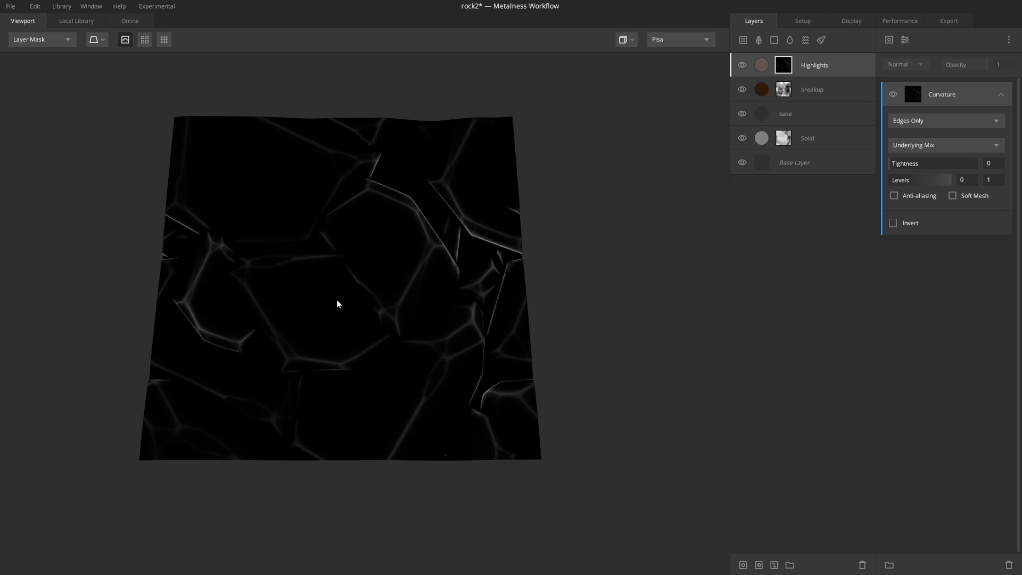
# Step: Inspect the highlighted rock edges in the material view from different angles
pyautogui.press('m')
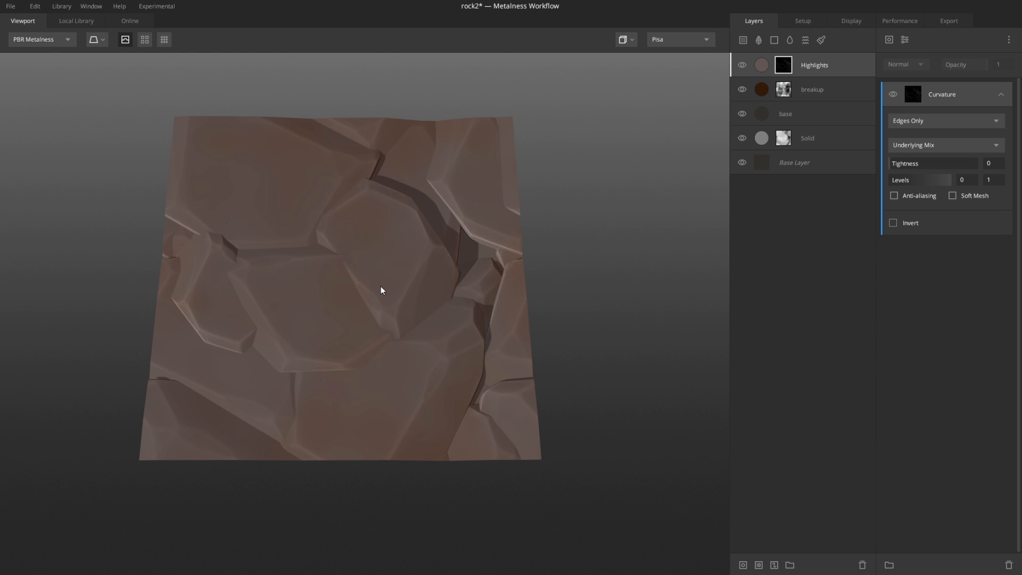
pyautogui.keyDown('alt'); pyautogui.moveTo(381, 209); pyautogui.dragTo(450, 301); pyautogui.keyUp('alt')
pyautogui.moveTo(421, 296); pyautogui.dragTo(452, 304, button='middle')
pyautogui.scroll(4, 429, 272)
pyautogui.scroll(-5, 450, 299)
pyautogui.scroll(2, 435, 308)
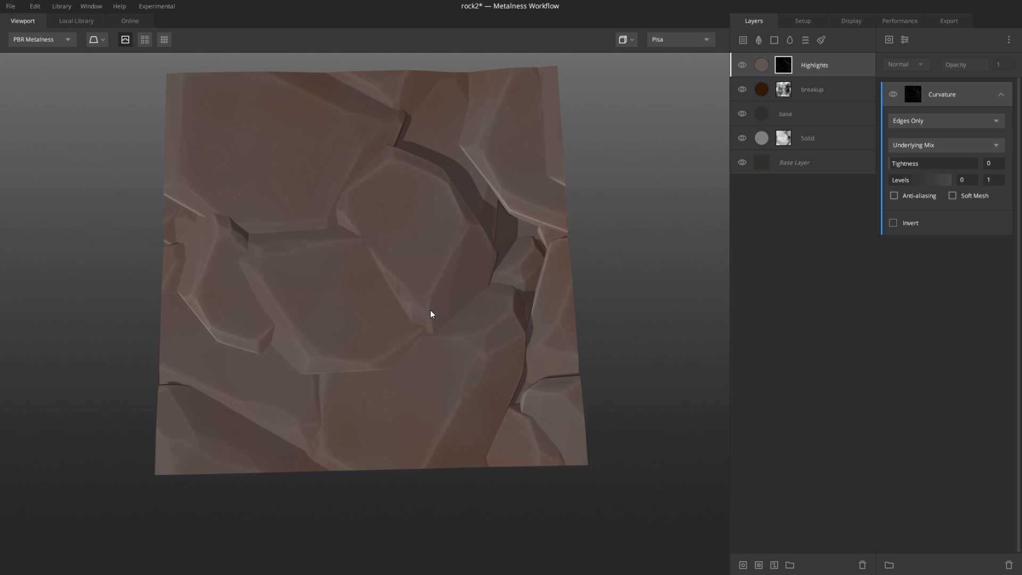
# Step: Lighten the Highlights layer's albedo to the greyish brown 81756F
pyautogui.scroll(-3, 436, 267)
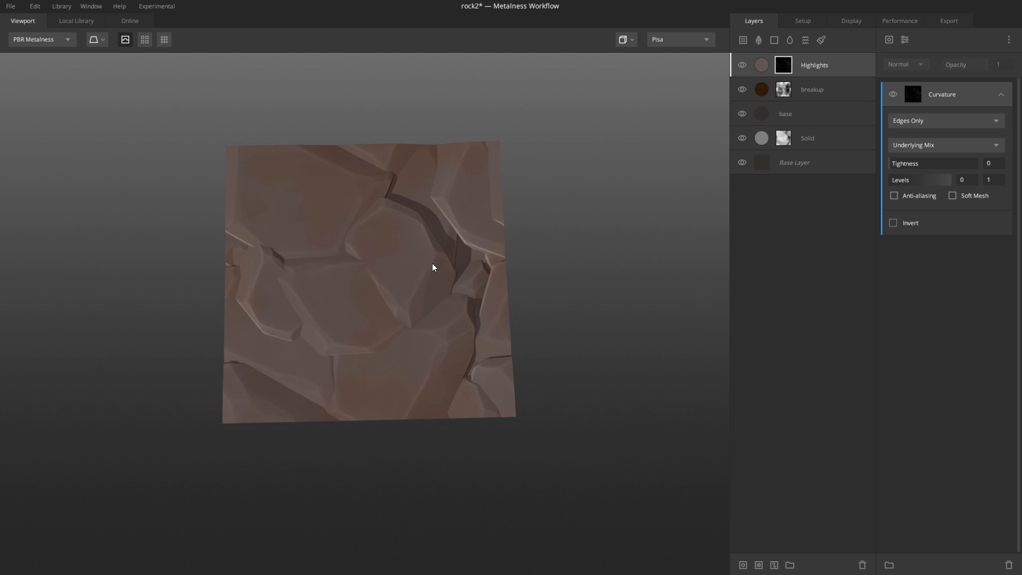
pyautogui.scroll(2, 434, 268)
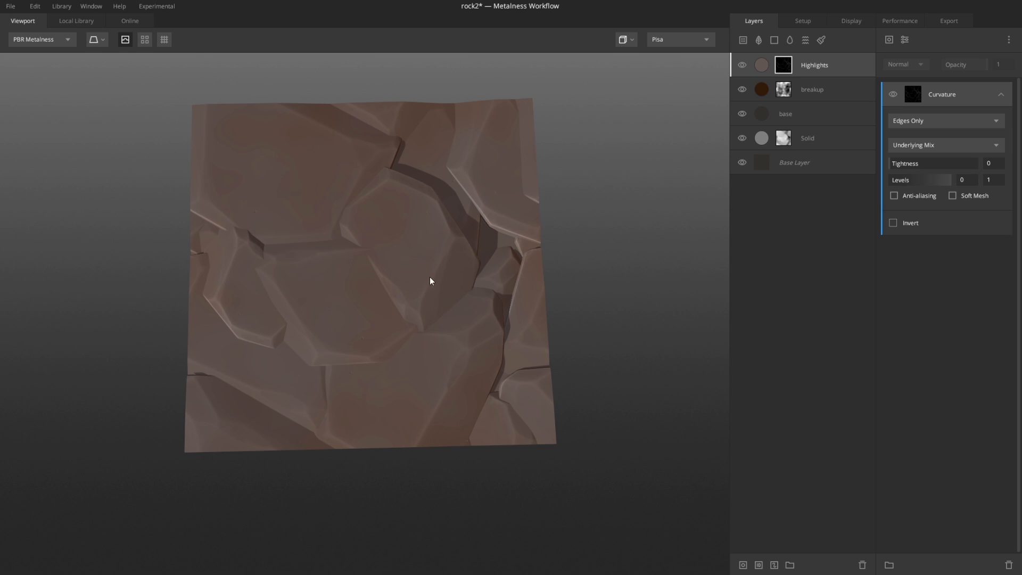
pyautogui.click(742, 66)
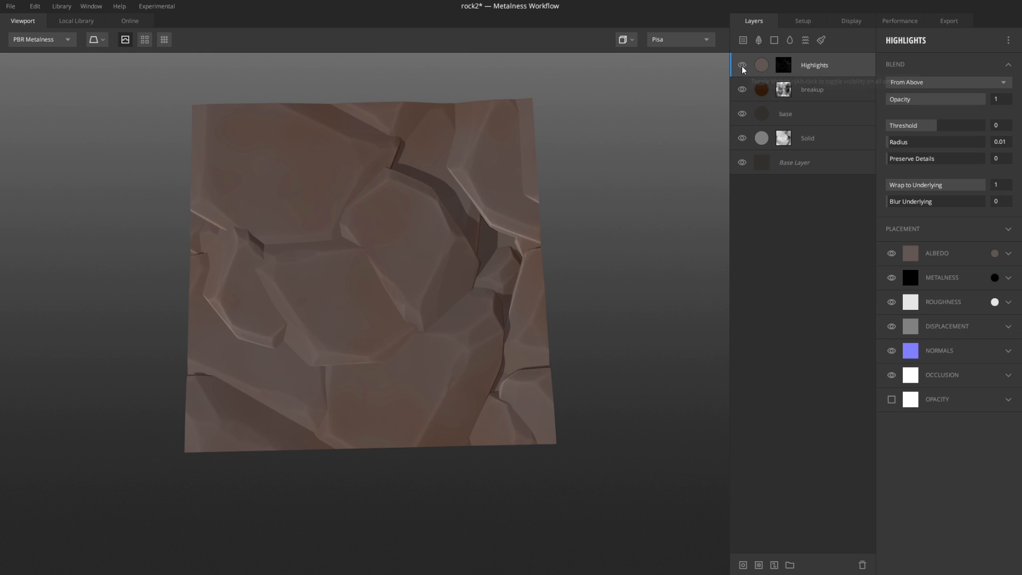
pyautogui.click(994, 253)
pyautogui.moveTo(393, 305); pyautogui.dragTo(392, 296)
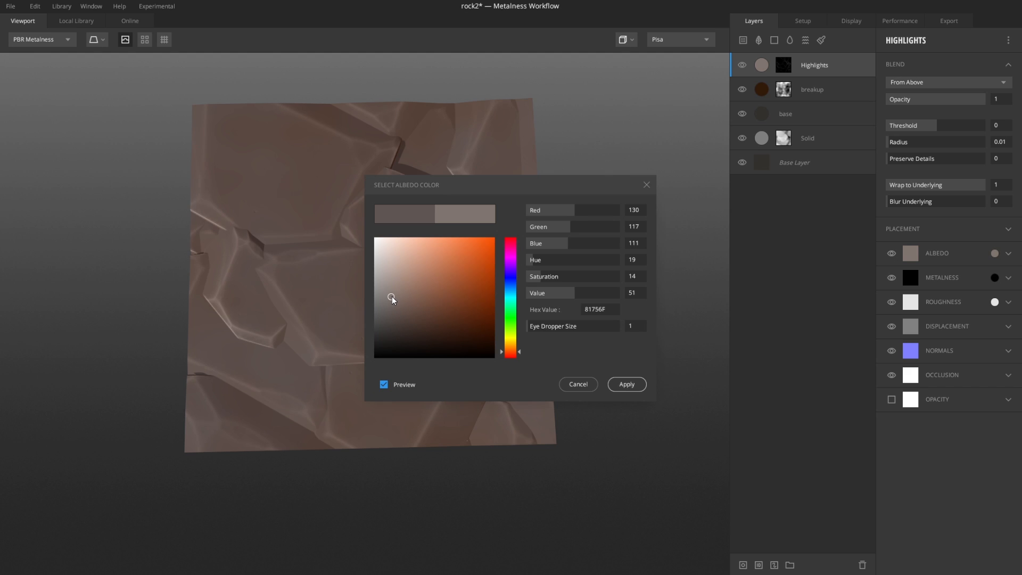
pyautogui.click(640, 383)
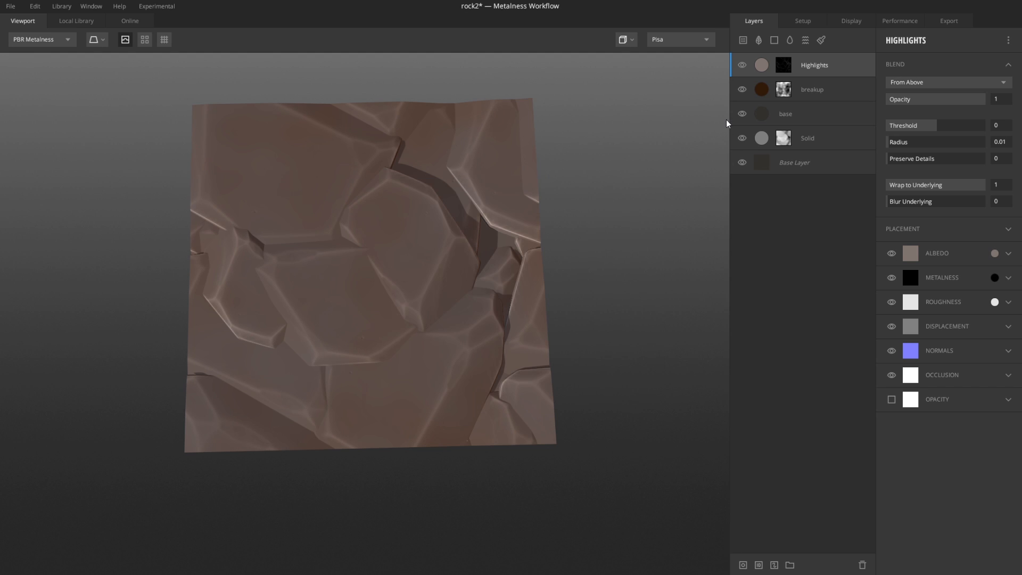
# Step: Set the base layer's albedo to the dark brown 423C39
pyautogui.click(763, 110)
pyautogui.click(995, 253)
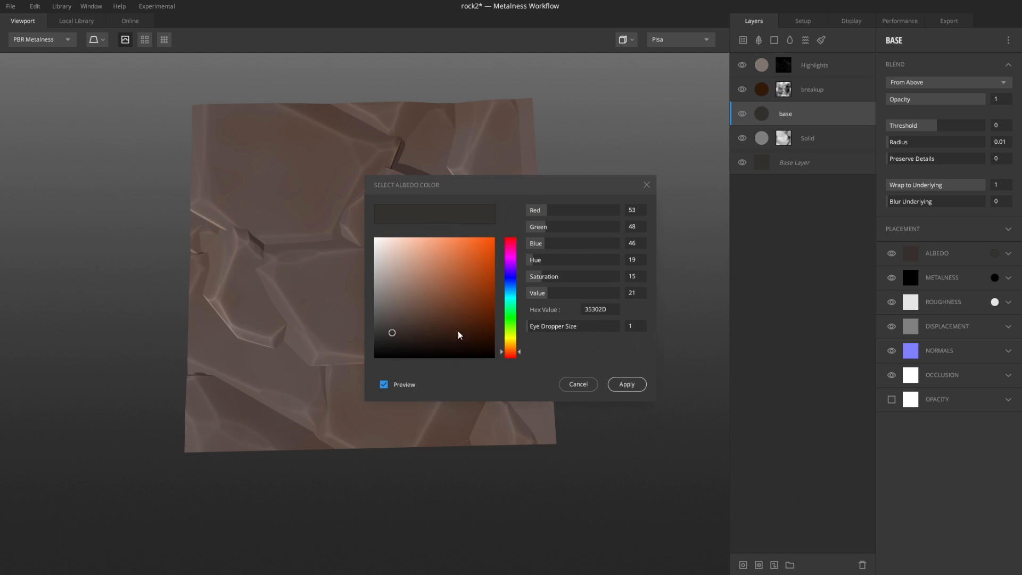
pyautogui.click(391, 327)
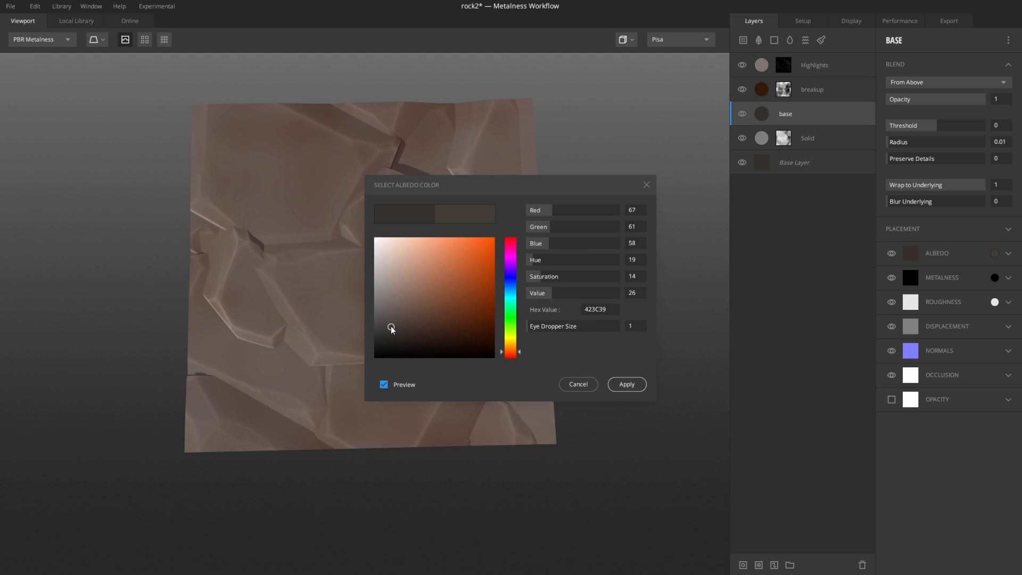
pyautogui.click(627, 384)
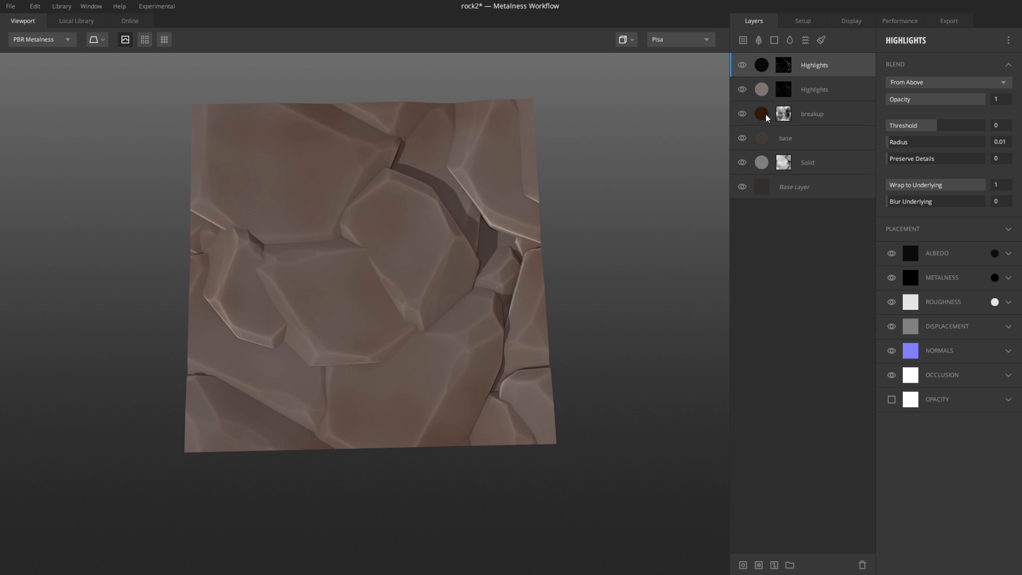
# Step: Duplicate the base layer and place the copy at the top of the layer stack
pyautogui.rightClick(763, 138)
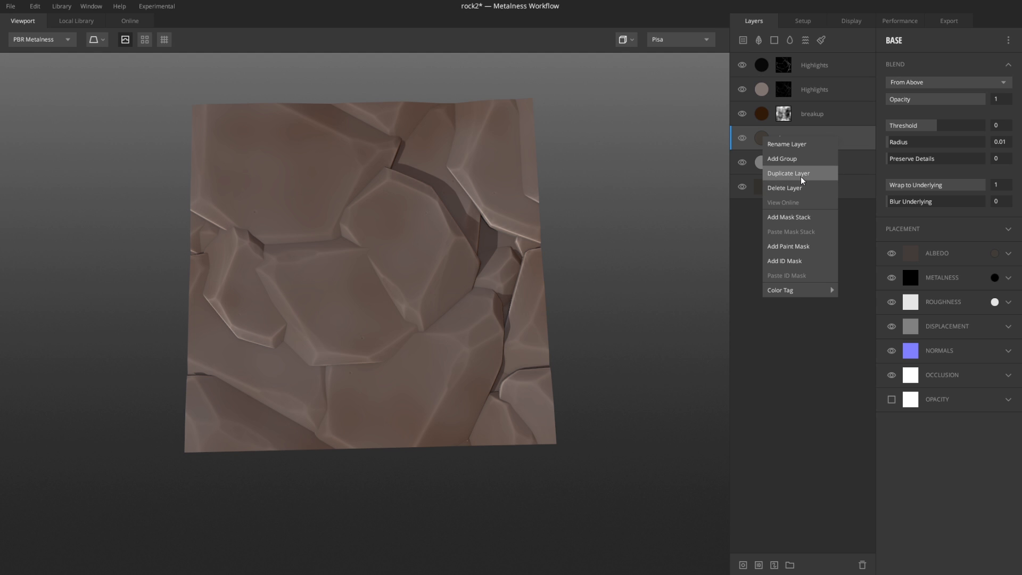
pyautogui.click(817, 172)
pyautogui.moveTo(765, 145); pyautogui.dragTo(769, 49)
# Step: Rename the new top layer breakup2 and set its albedo to a dark bluish grey
pyautogui.doubleClick(789, 65)
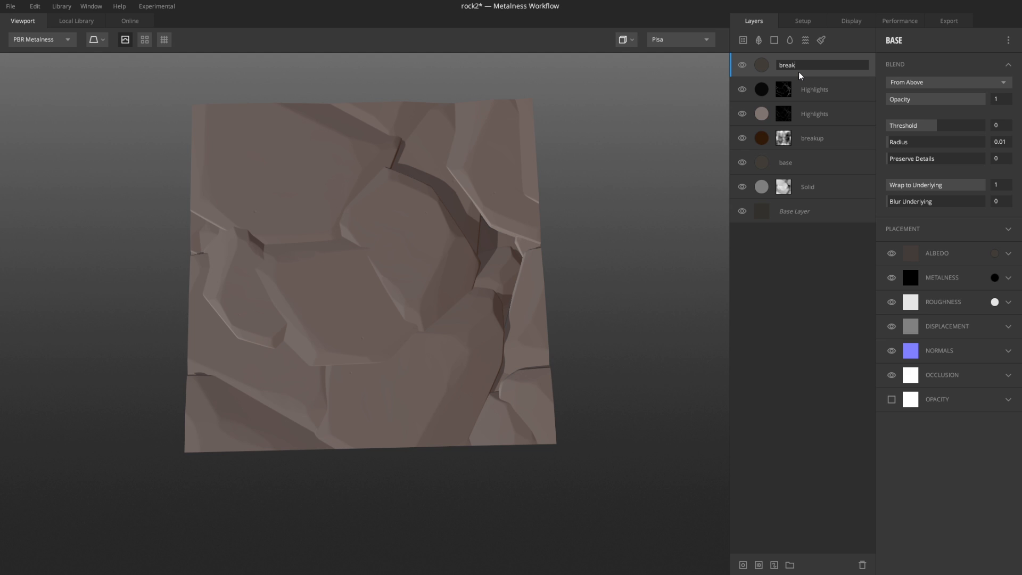
pyautogui.press('Return')
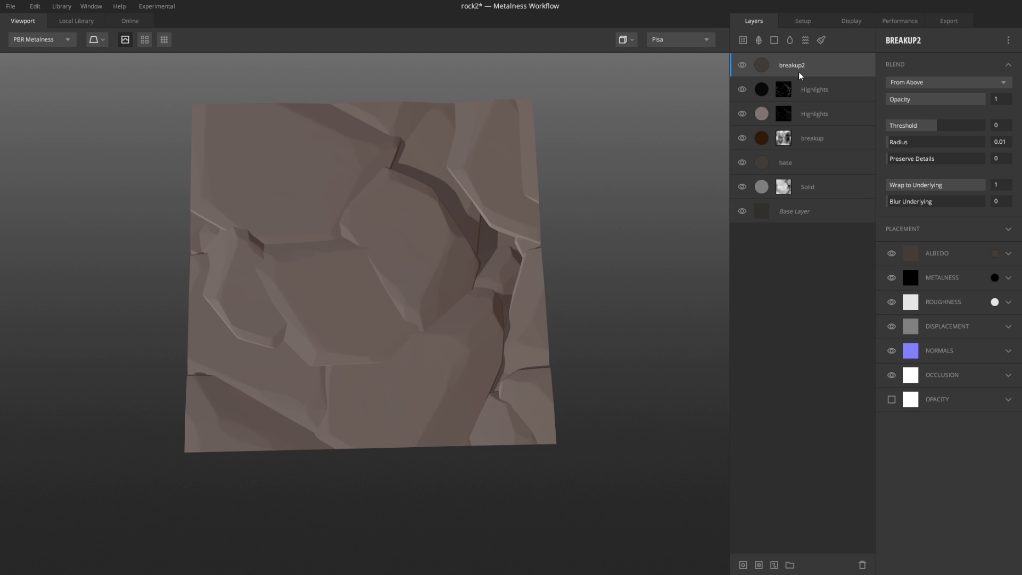
pyautogui.click(995, 253)
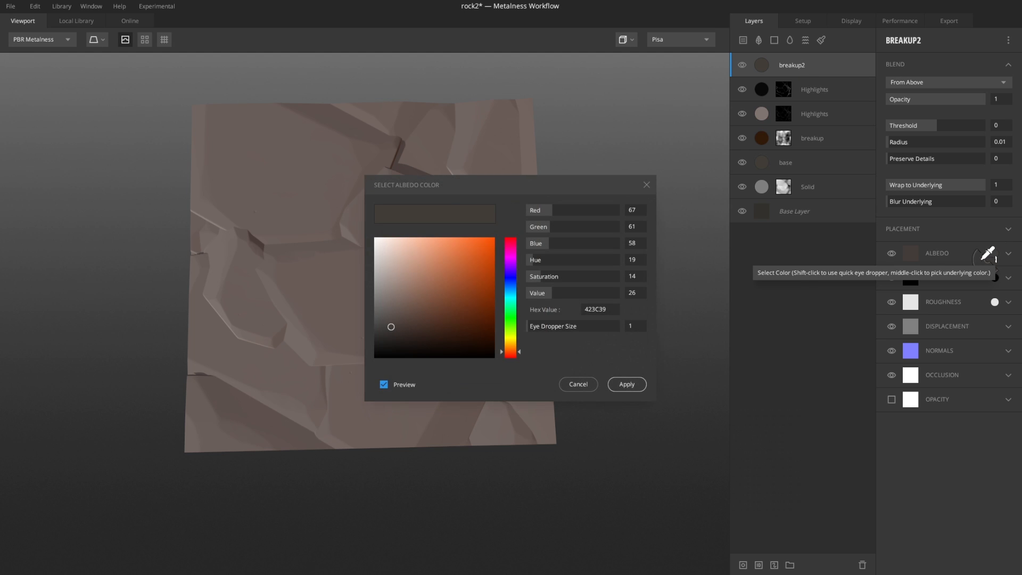
pyautogui.click(510, 286)
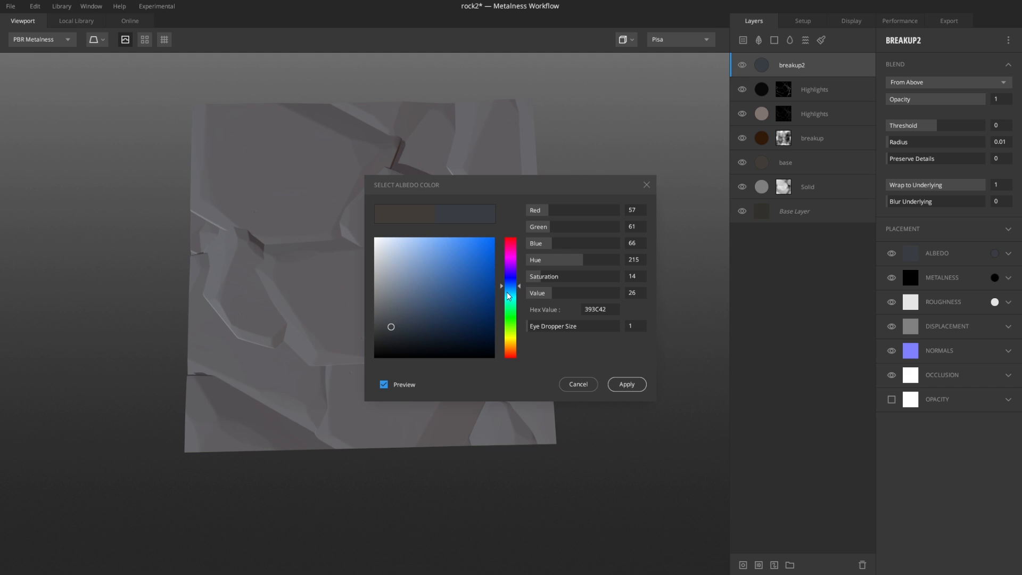
pyautogui.click(394, 322)
pyautogui.moveTo(395, 323); pyautogui.dragTo(405, 327)
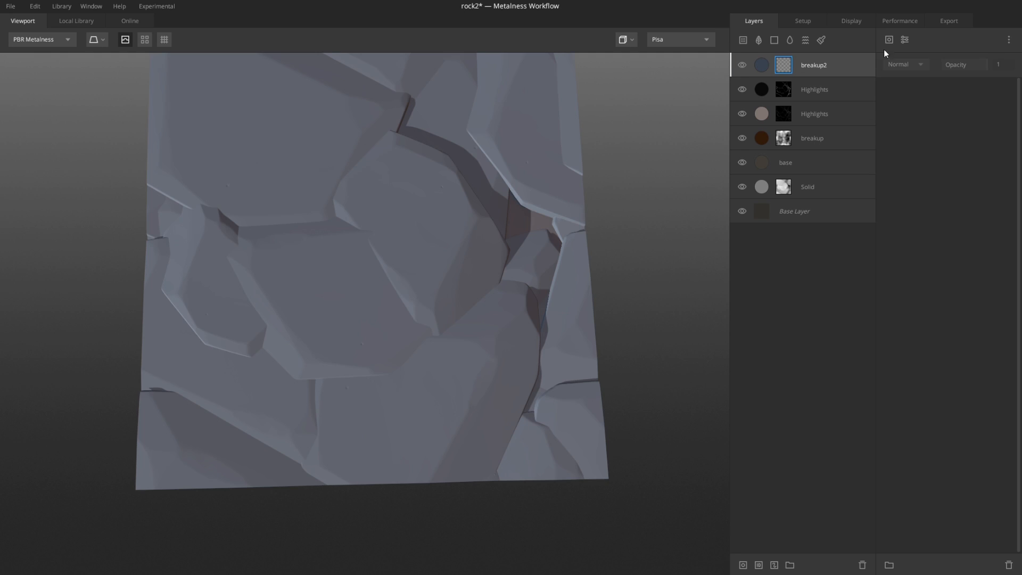
# Step: Add a mask stack to breakup2 with a Perlin noise component
pyautogui.click(888, 40)
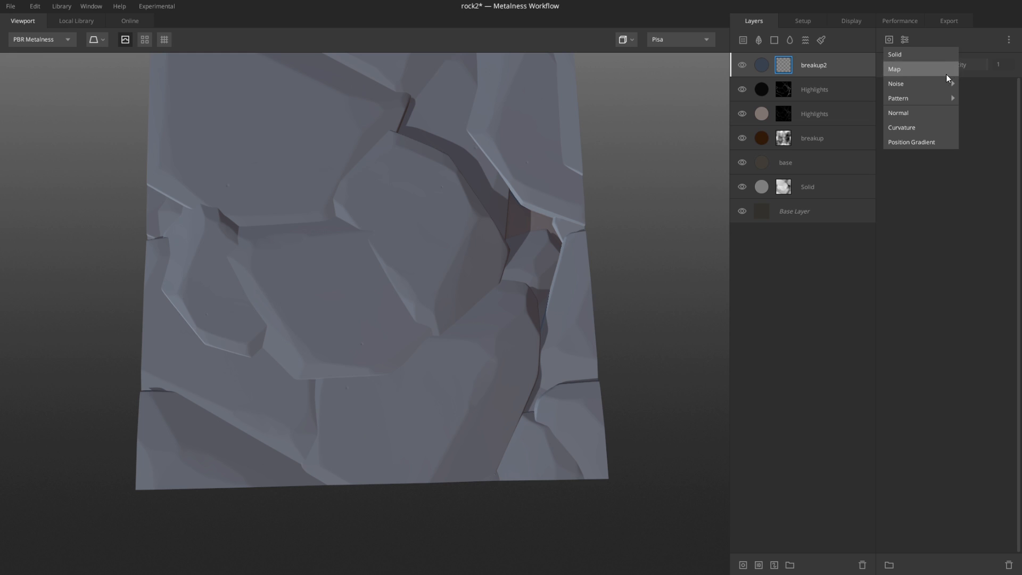
pyautogui.moveTo(940, 84)
pyautogui.click(962, 98)
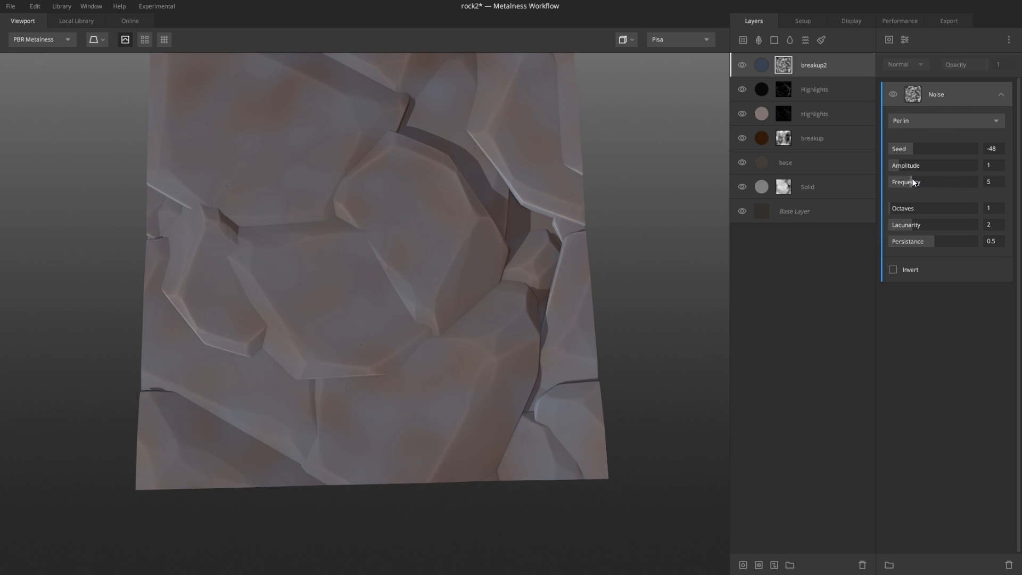
# Step: Tune the Perlin noise mask to amplitude 1.381, frequency 2.099, octaves 5 and lacunarity 2.76 while viewing the mask
pyautogui.press('q')
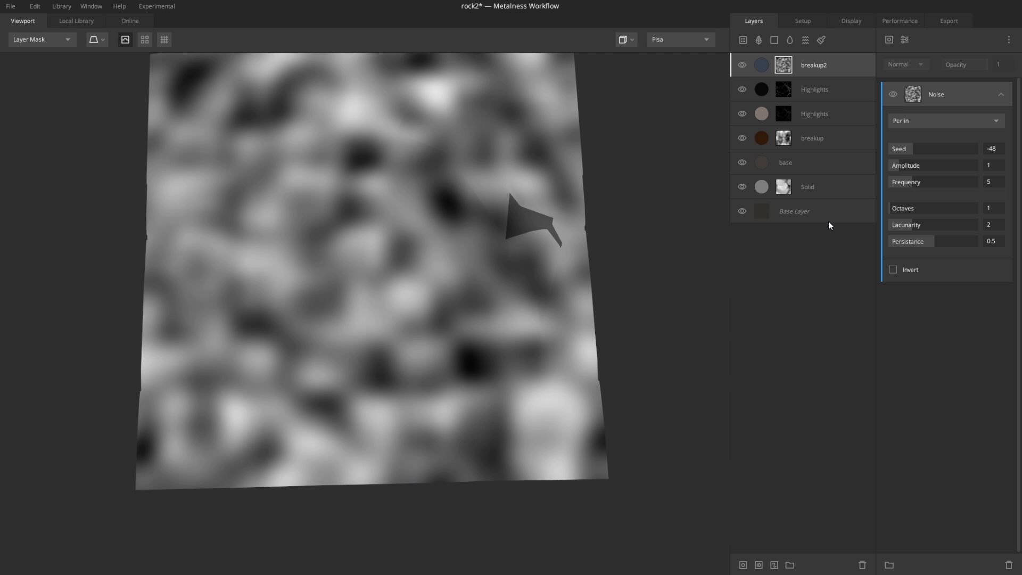
pyautogui.moveTo(906, 186); pyautogui.dragTo(902, 162)
pyautogui.click(902, 186)
pyautogui.moveTo(897, 212); pyautogui.dragTo(927, 205)
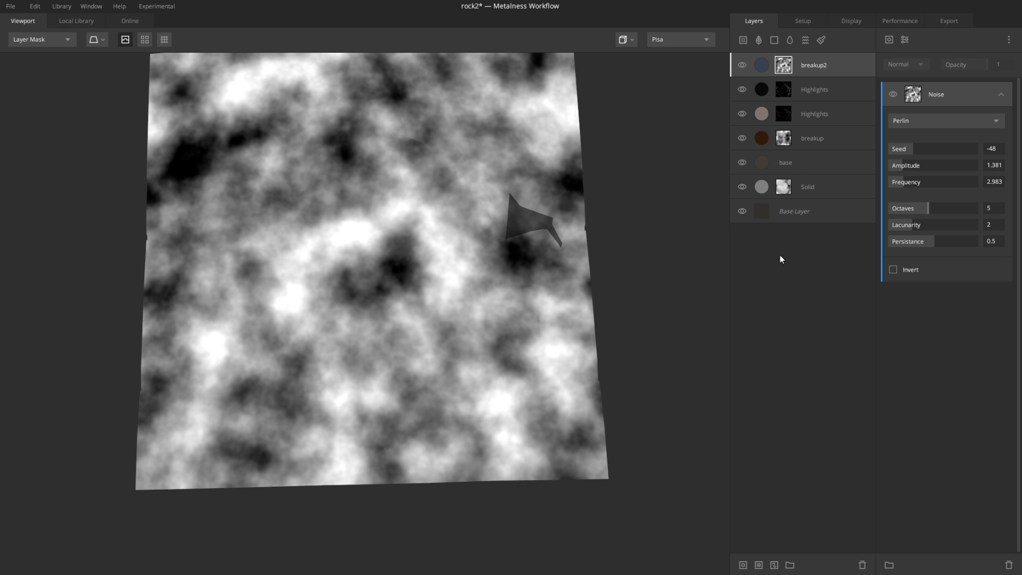
pyautogui.moveTo(902, 223); pyautogui.dragTo(944, 229)
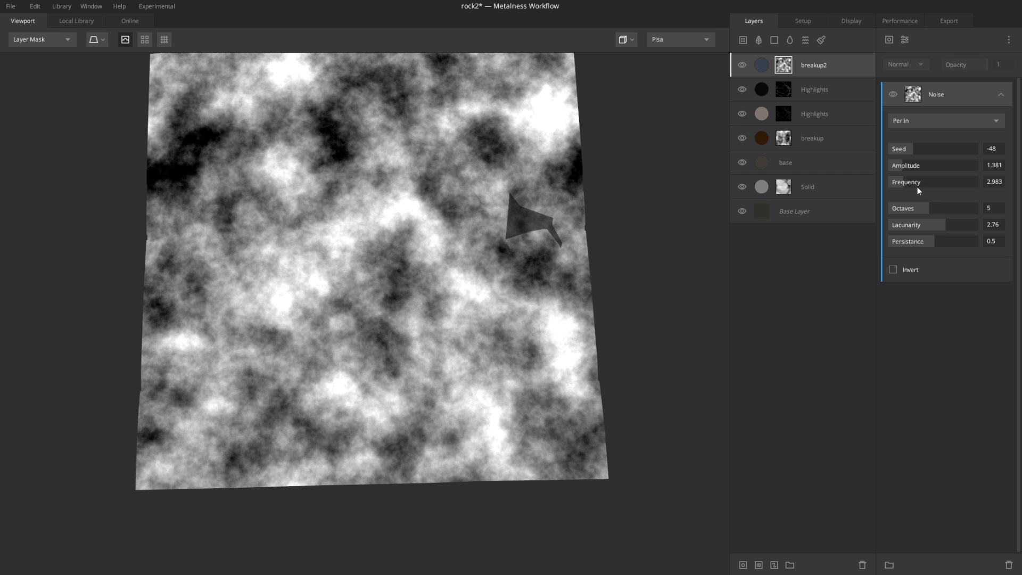
pyautogui.moveTo(917, 187); pyautogui.dragTo(898, 184)
pyautogui.press('m')
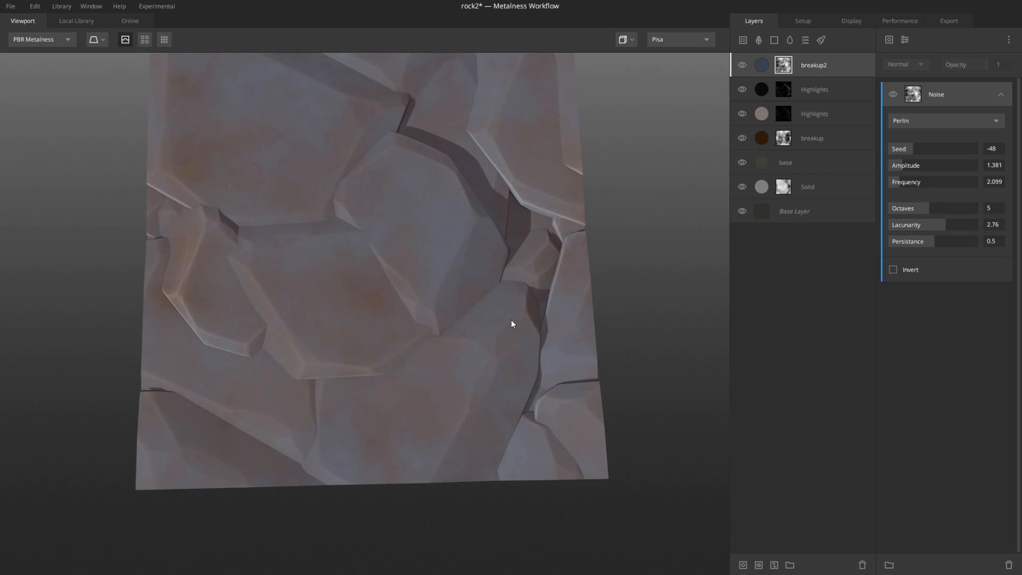
# Step: Lower the breakup2 layer's opacity to about 0.398
pyautogui.scroll(-3, 439, 289)
pyautogui.keyDown('alt'); pyautogui.moveTo(439, 289); pyautogui.dragTo(418, 250); pyautogui.keyUp('alt')
pyautogui.scroll(3, 419, 250)
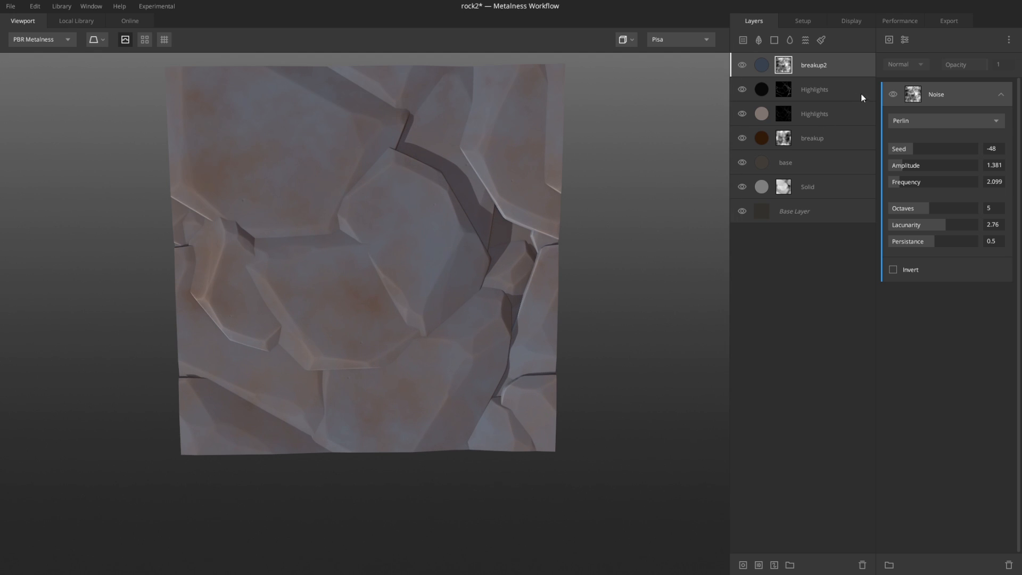
pyautogui.click(761, 66)
pyautogui.moveTo(972, 97); pyautogui.dragTo(935, 98)
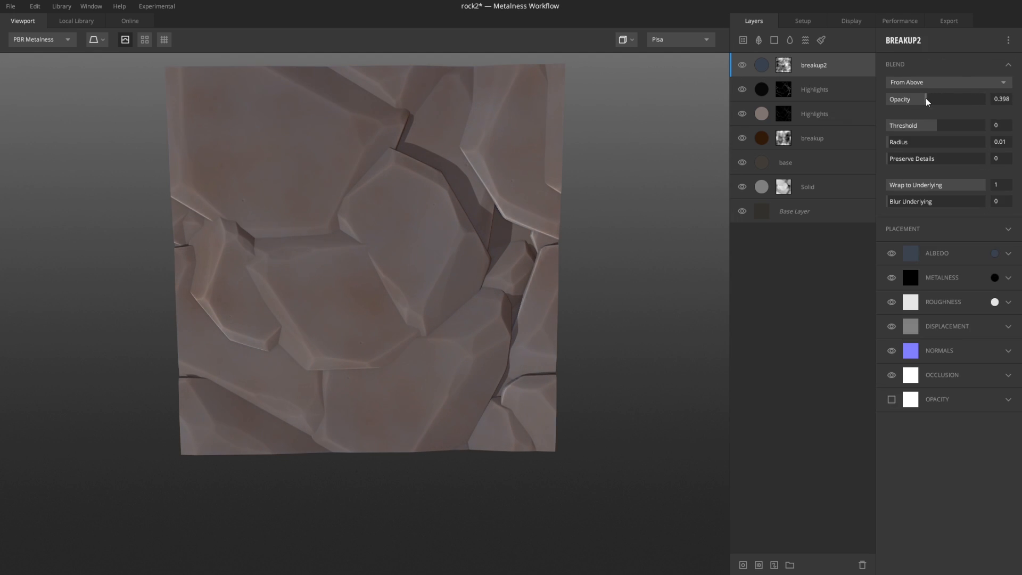
# Step: Reduce the breakup layer's opacity to about 0.5
pyautogui.click(760, 143)
pyautogui.moveTo(963, 96); pyautogui.dragTo(934, 101)
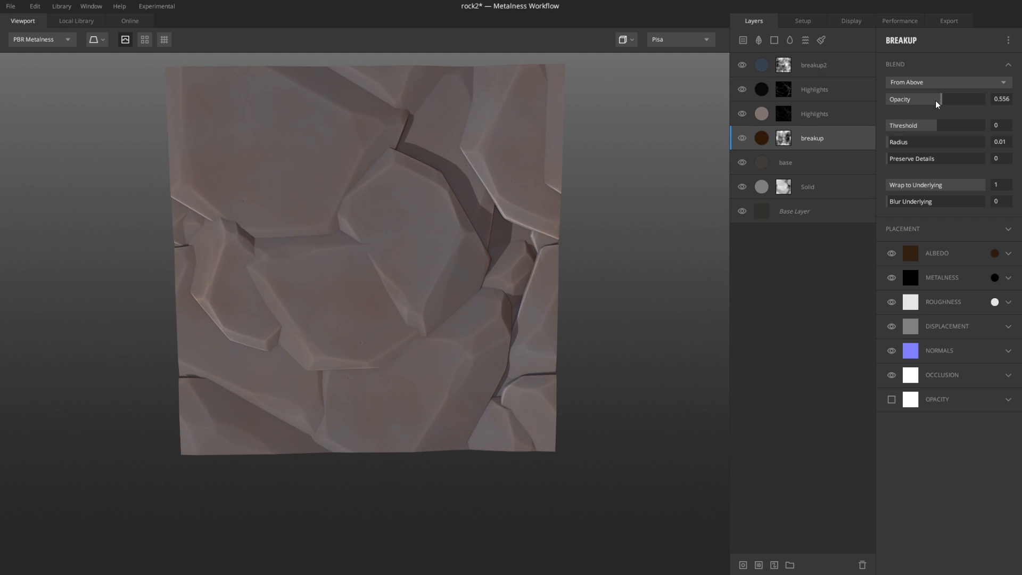
pyautogui.scroll(-5, 410, 298)
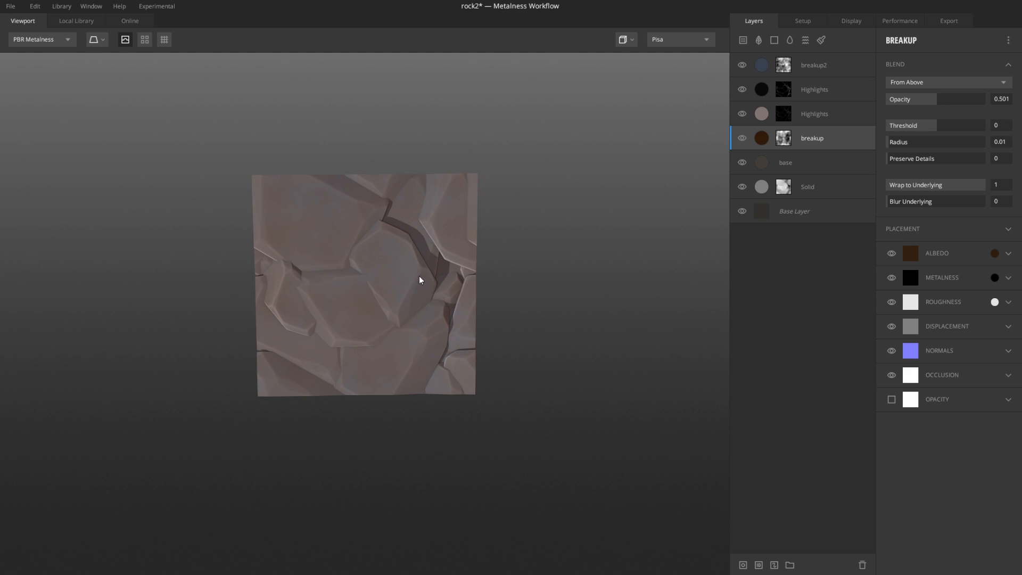
pyautogui.scroll(5, 419, 277)
pyautogui.moveTo(464, 355); pyautogui.dragTo(481, 238)
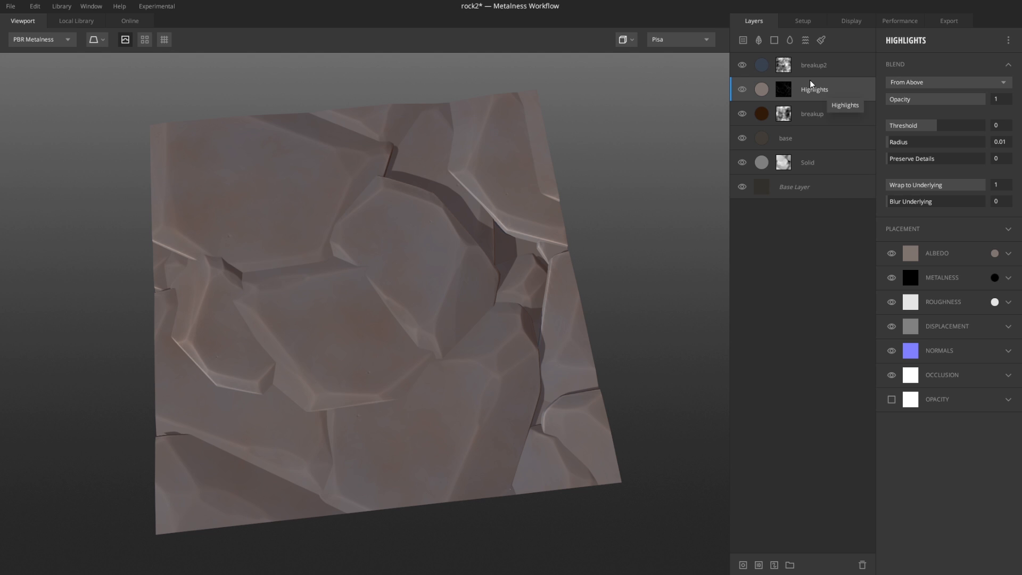
# Step: Duplicate the base layer once more and move the copy to the top of the stack
pyautogui.rightClick(763, 142)
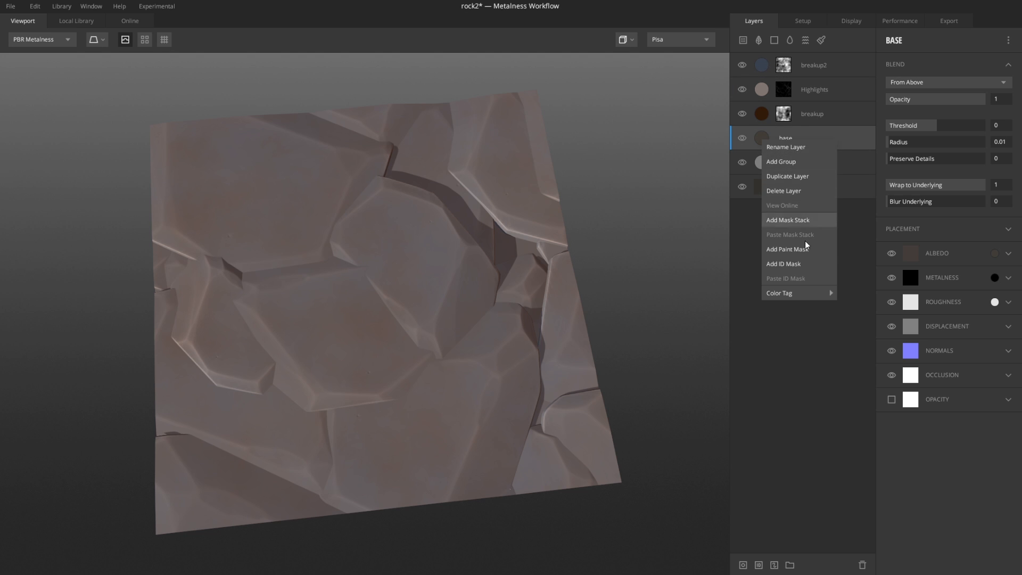
pyautogui.click(794, 177)
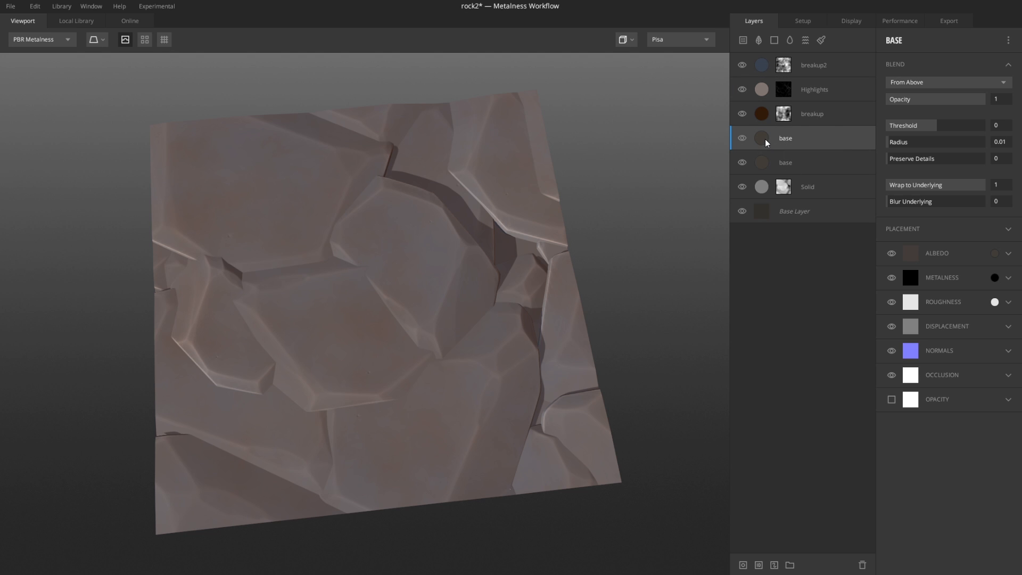
pyautogui.moveTo(765, 139); pyautogui.dragTo(776, 58)
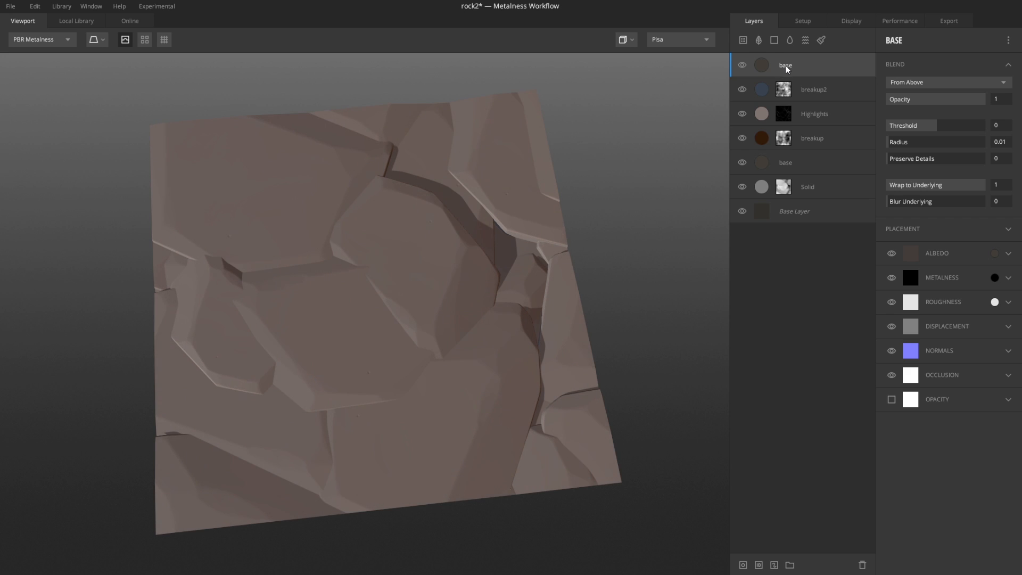
# Step: Rename the new top layer dirt and set its albedo to the dark reddish brown 43230B
pyautogui.doubleClick(787, 68)
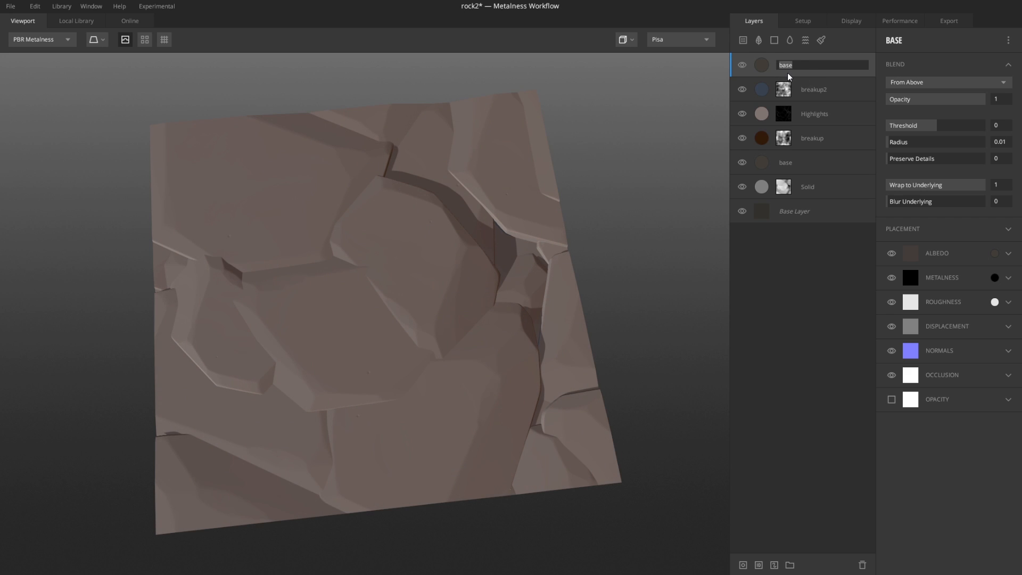
pyautogui.write('dl')
pyautogui.press('Return')
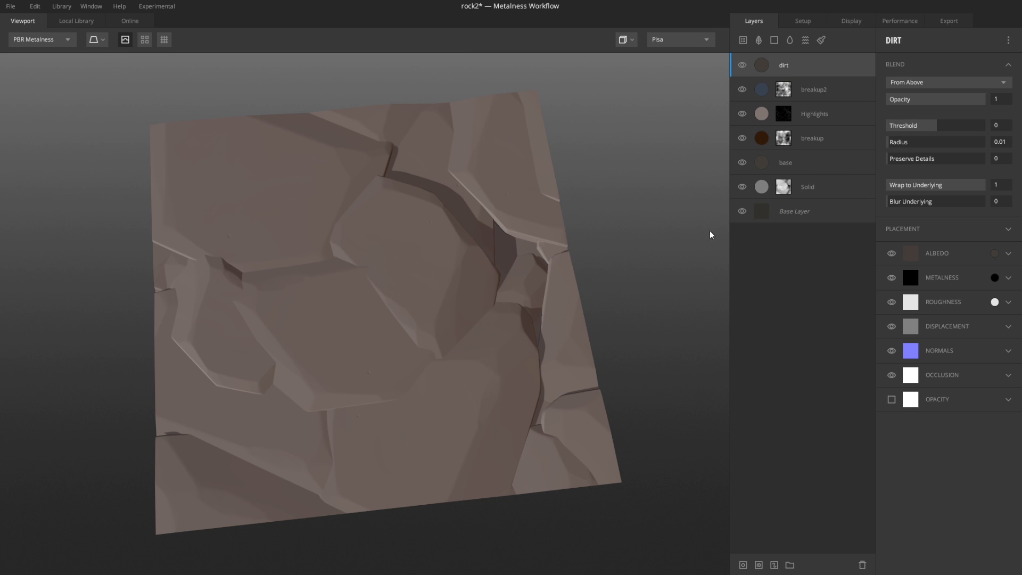
pyautogui.click(994, 253)
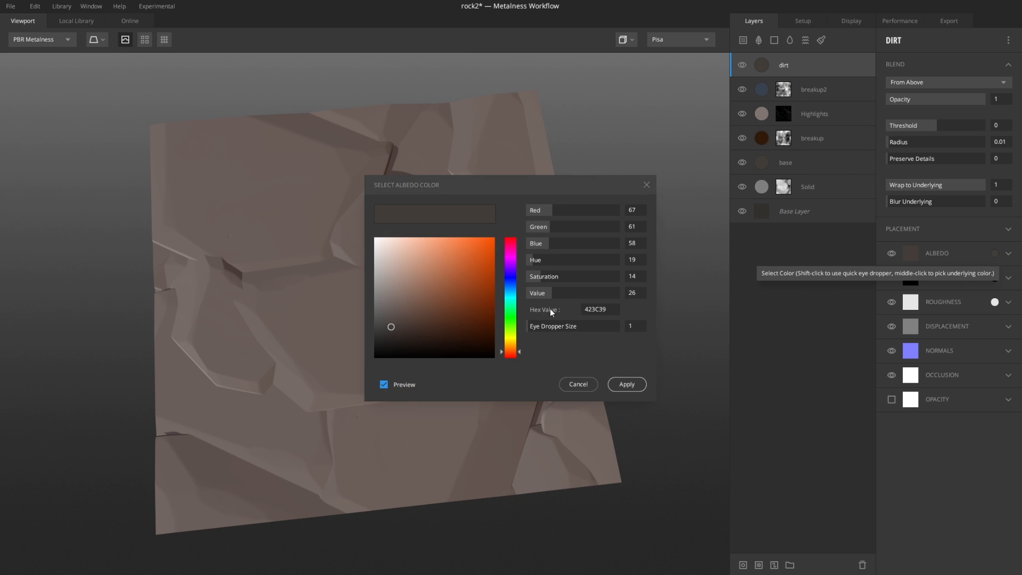
pyautogui.moveTo(521, 354); pyautogui.dragTo(520, 353)
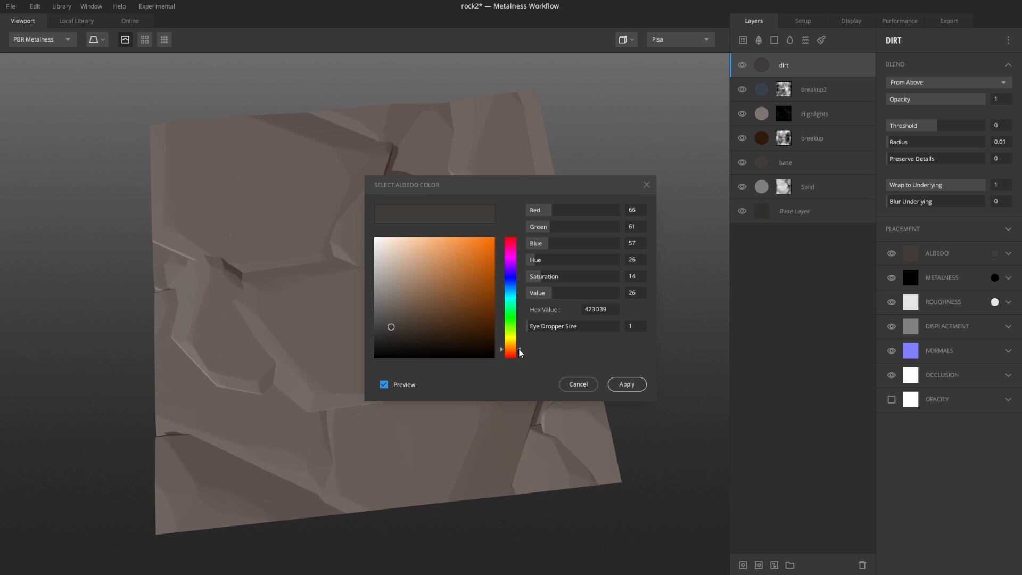
pyautogui.moveTo(463, 331); pyautogui.dragTo(474, 326)
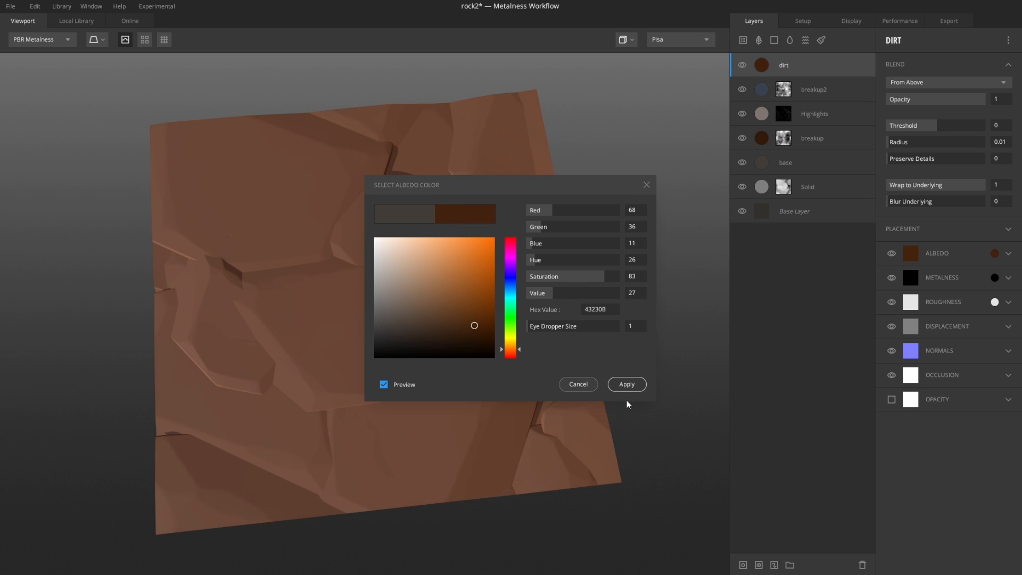
pyautogui.click(612, 382)
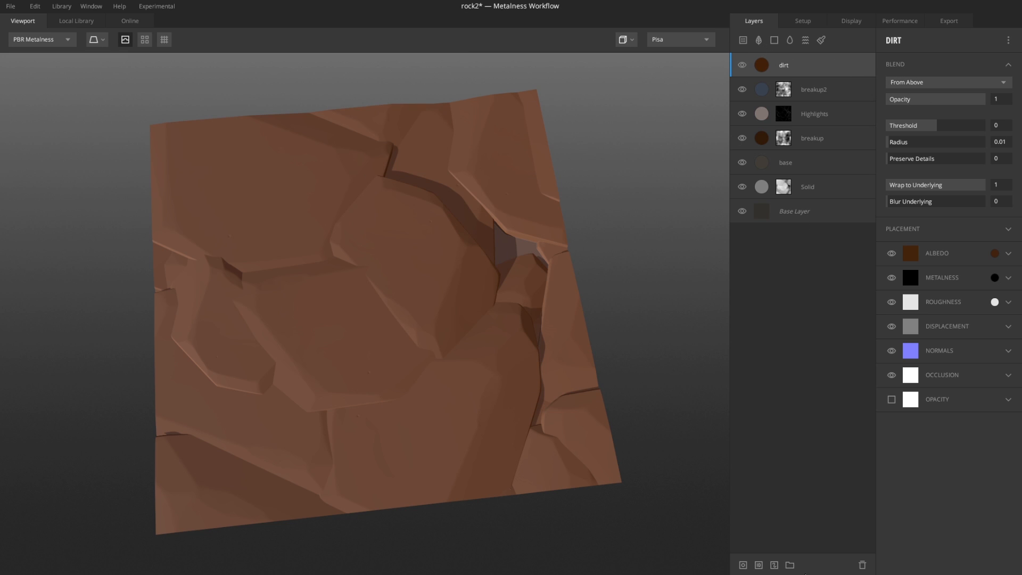
# Step: Add a mask to the dirt layer with a Curvature component set to Cavities Only
pyautogui.click(745, 564)
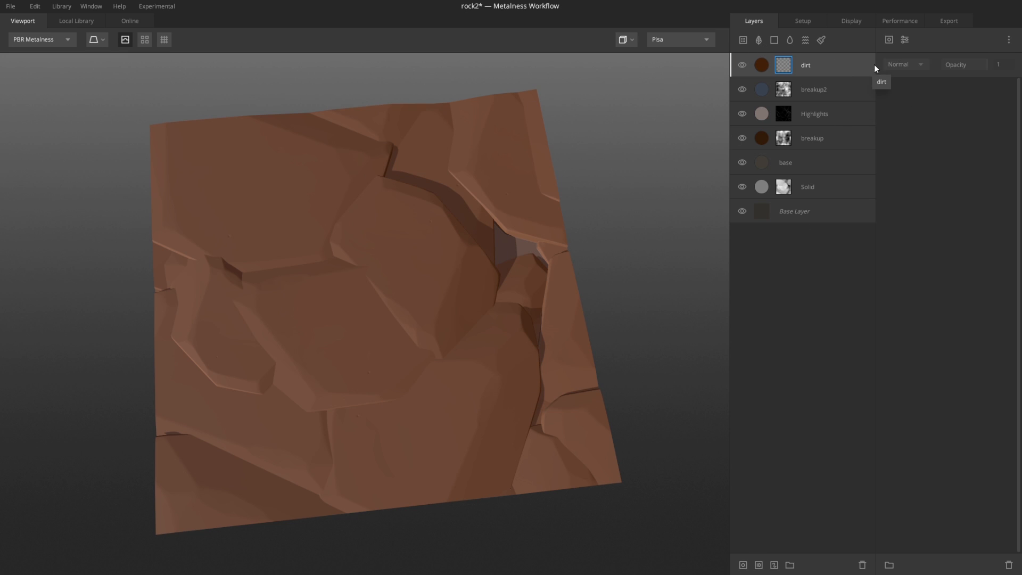
pyautogui.click(888, 42)
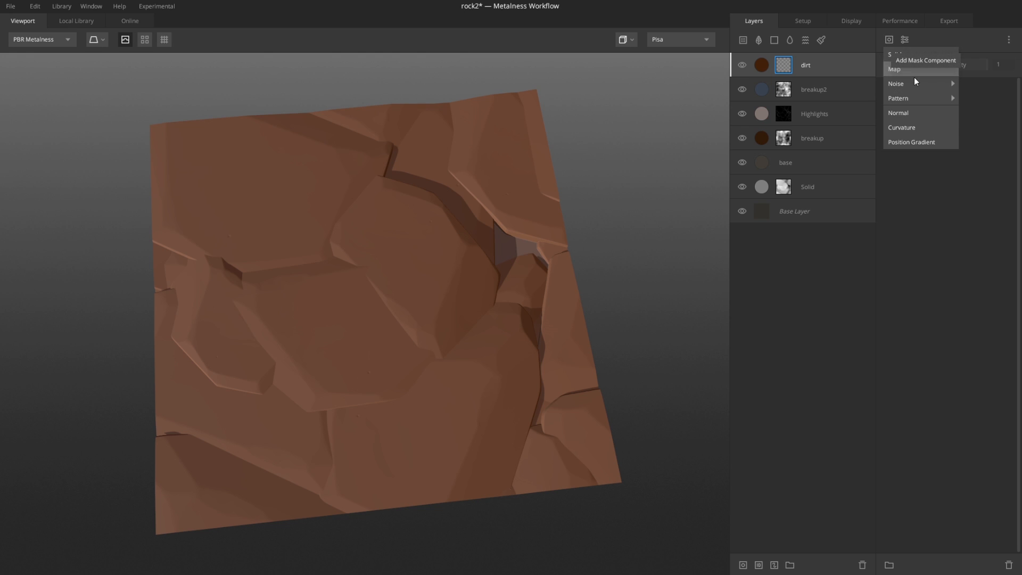
pyautogui.moveTo(920, 98)
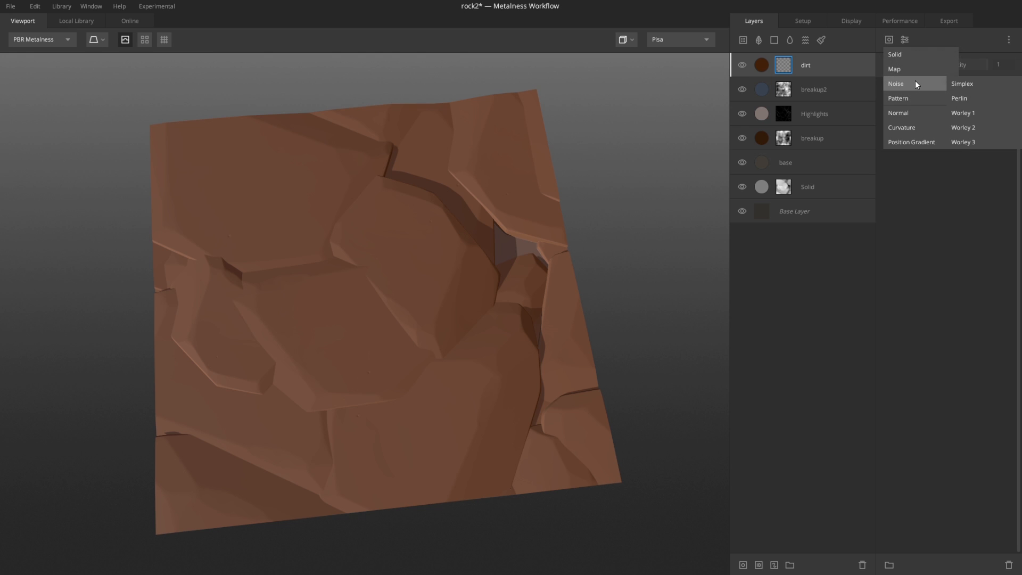
pyautogui.click(905, 128)
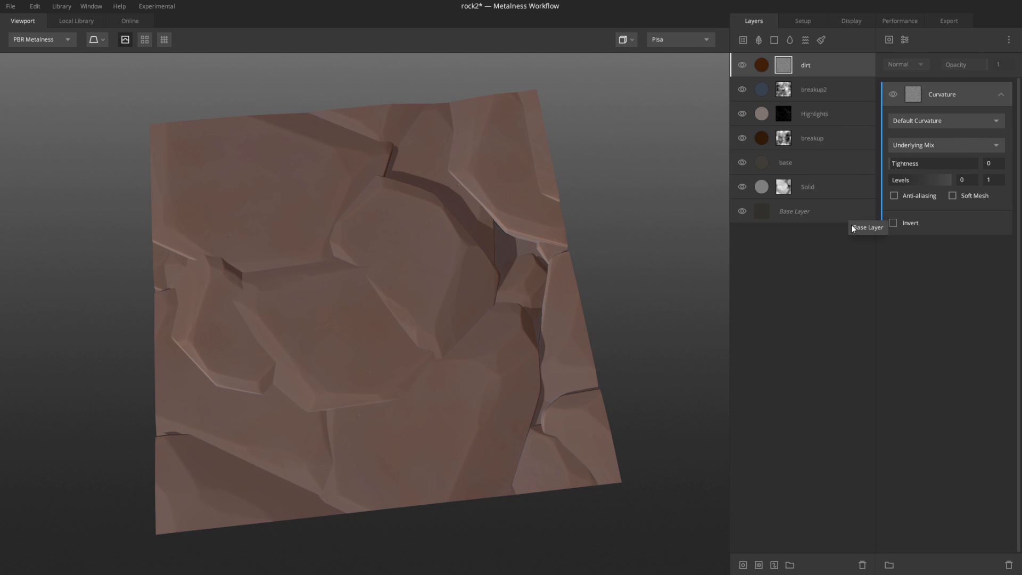
pyautogui.click(953, 122)
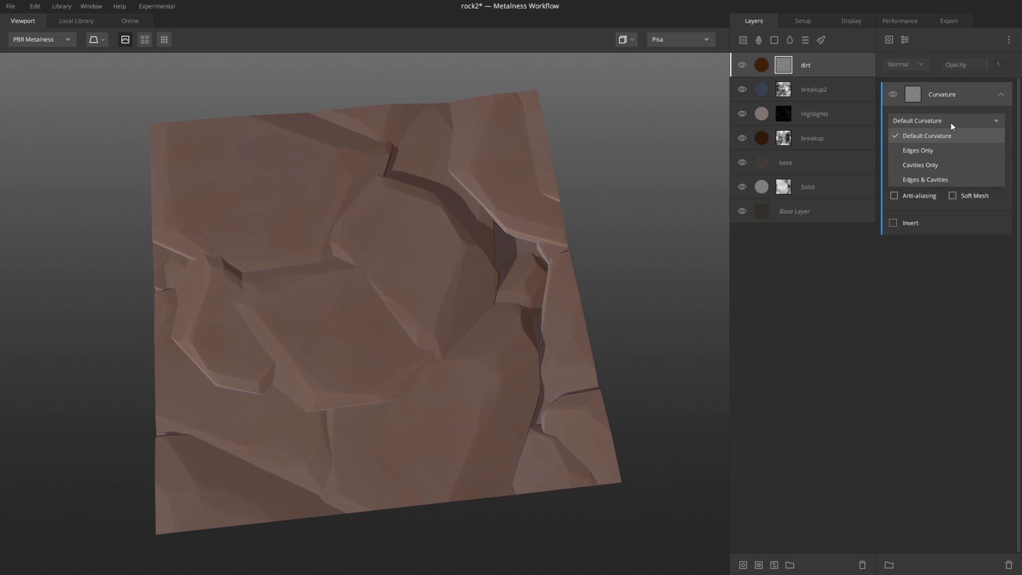
pyautogui.click(918, 165)
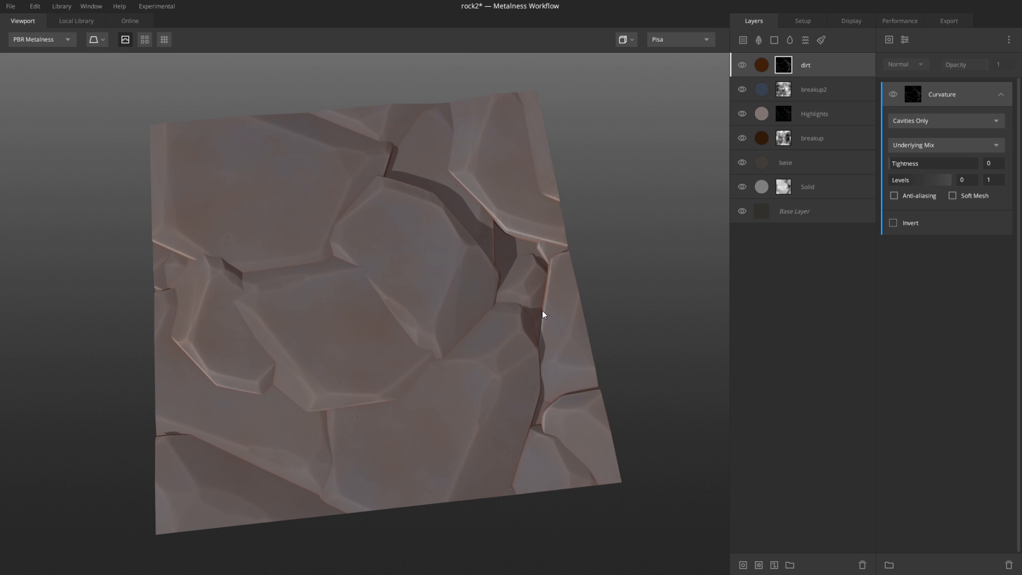
# Step: Lower the curvature mask's upper Levels value to about 0.294 while viewing the mask
pyautogui.press('m')
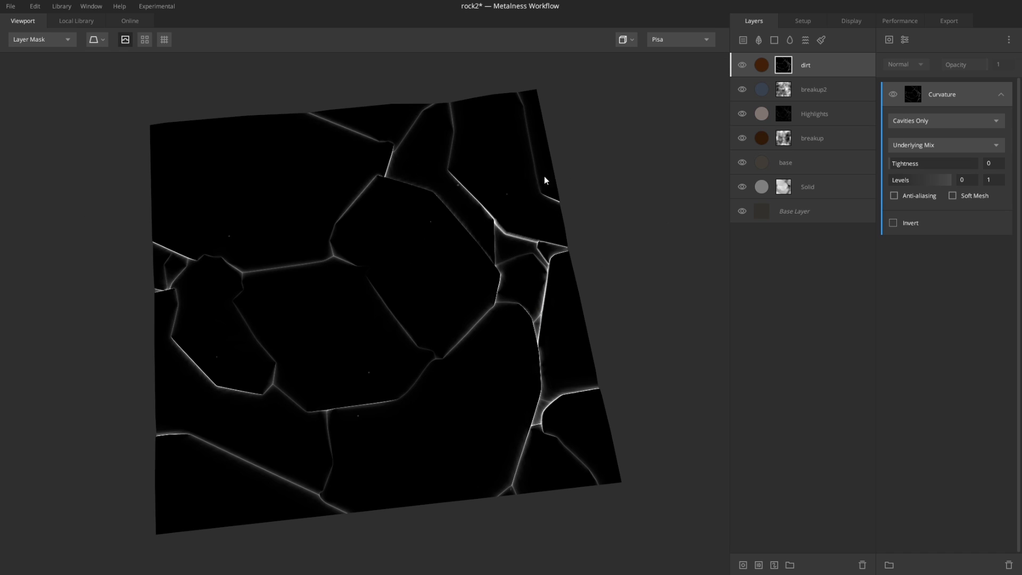
pyautogui.moveTo(948, 183)
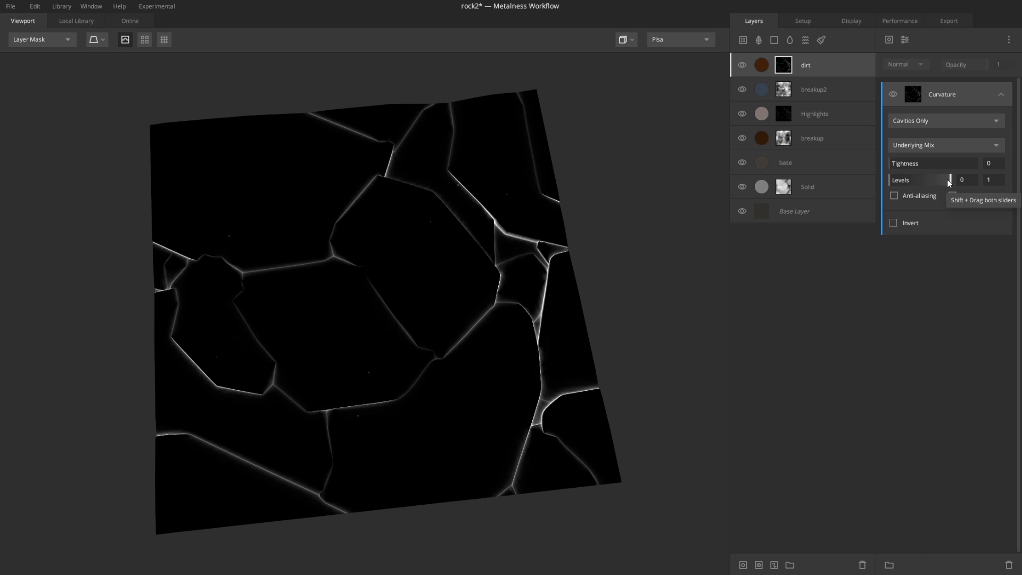
pyautogui.moveTo(949, 181); pyautogui.dragTo(907, 190)
pyautogui.press('m')
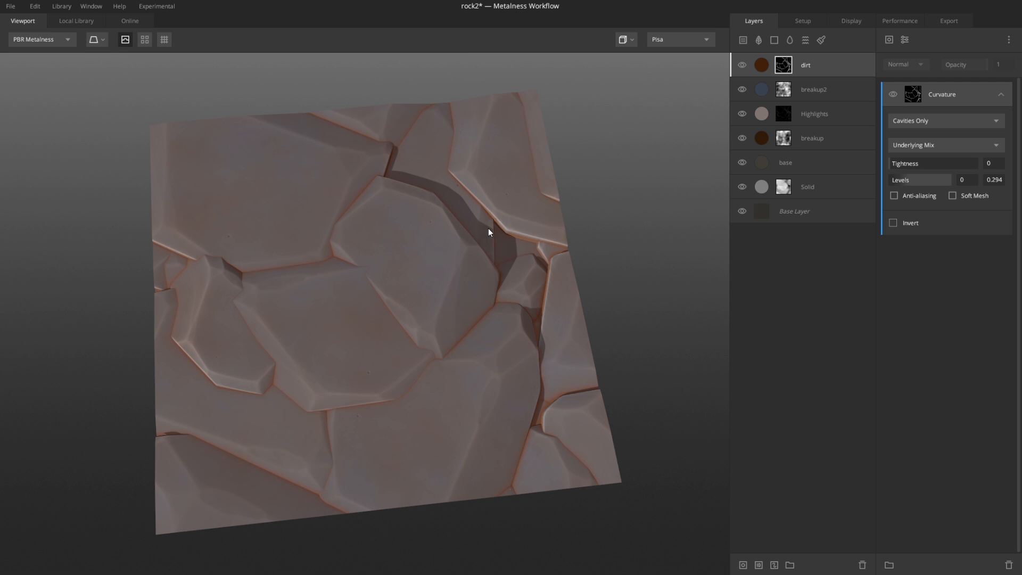
# Step: Add a Perlin noise component to the dirt layer's mask
pyautogui.click(889, 39)
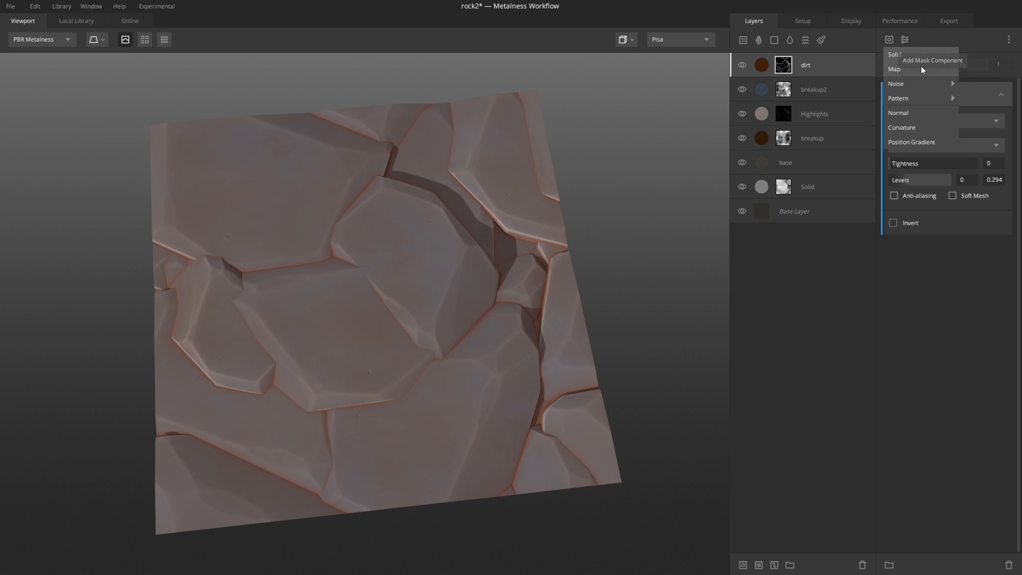
pyautogui.moveTo(924, 83)
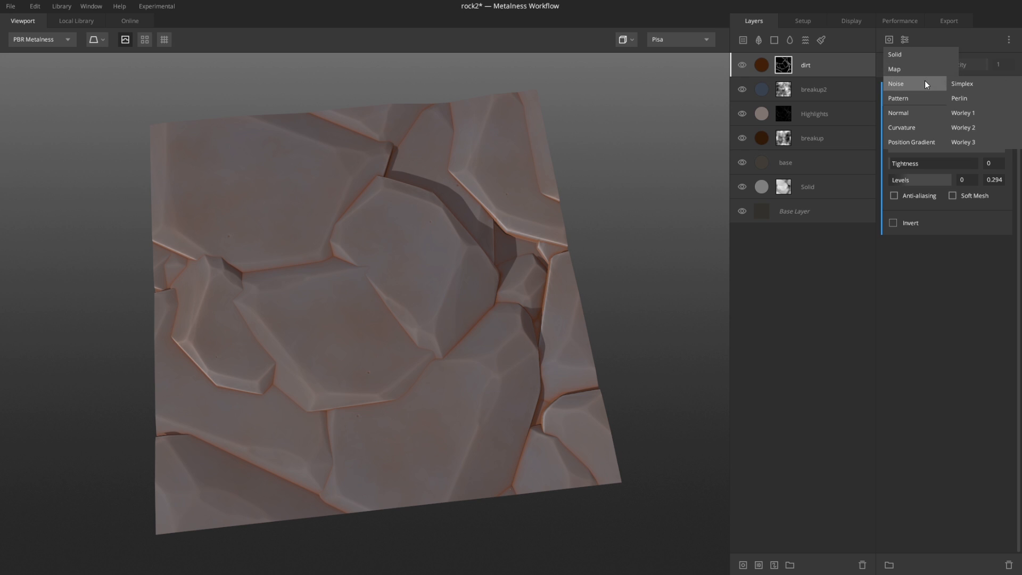
pyautogui.click(976, 98)
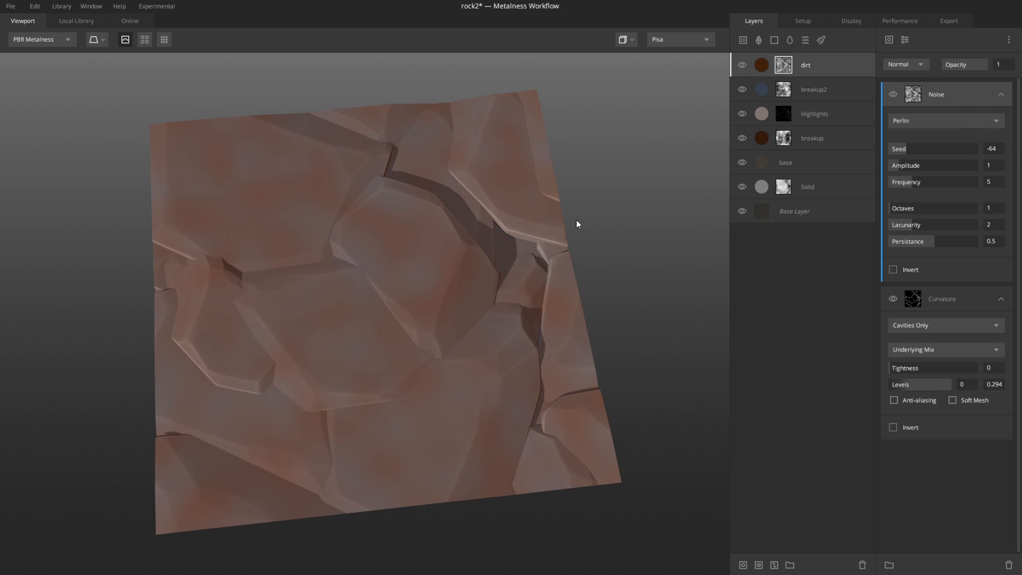
# Step: Tune the Perlin noise to seed -39, amplitude about 2.1, frequency about 2.13, 3 octaves and lacunarity about 2.7
pyautogui.press('m')
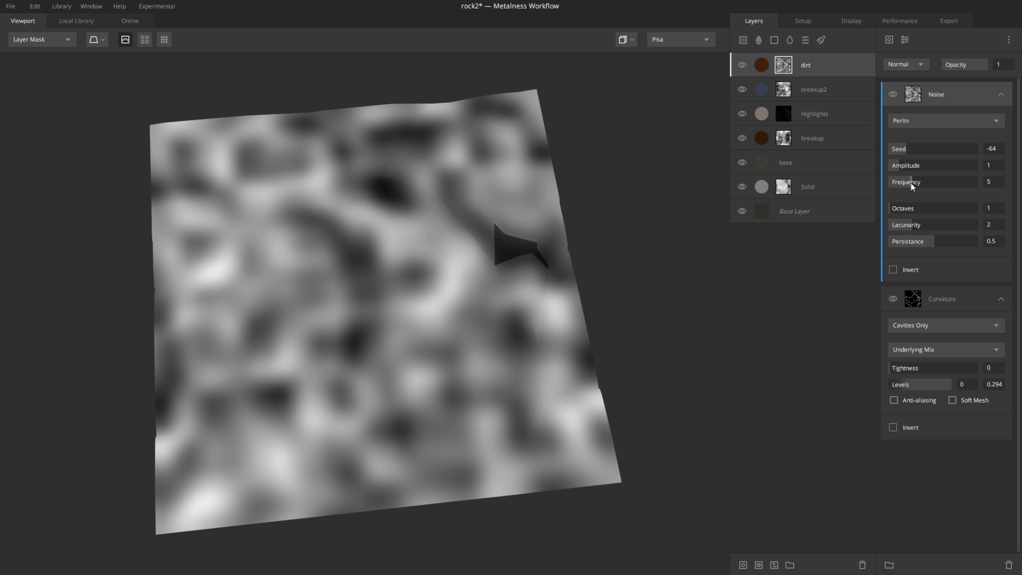
pyautogui.moveTo(909, 183); pyautogui.dragTo(918, 156)
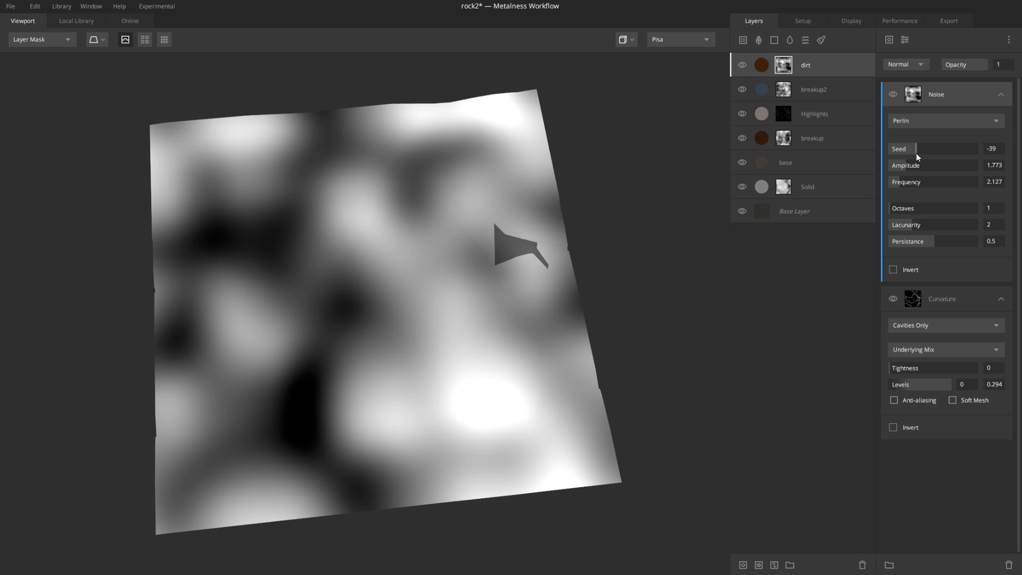
pyautogui.moveTo(902, 206); pyautogui.dragTo(944, 228)
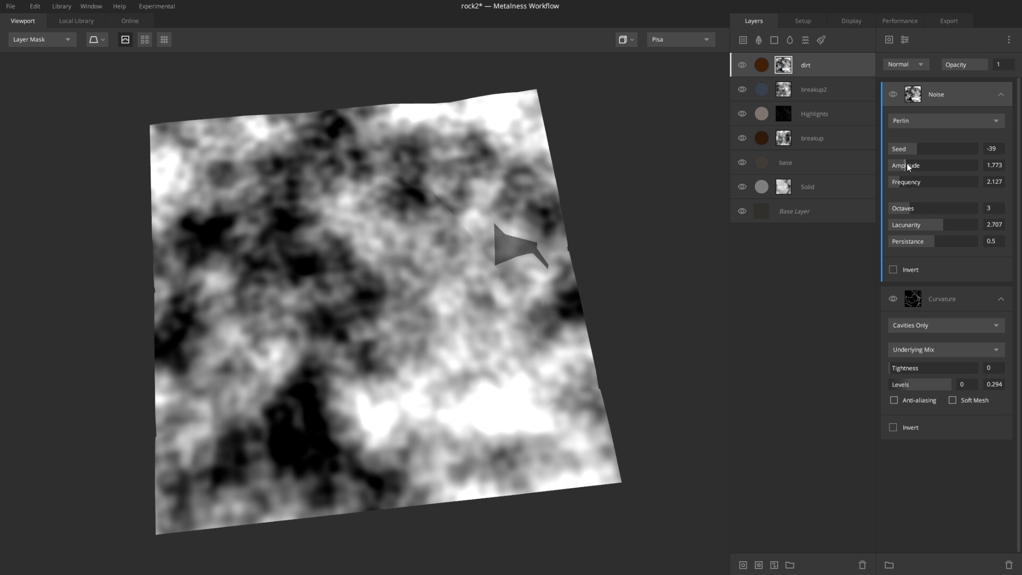
pyautogui.moveTo(906, 163); pyautogui.dragTo(908, 175)
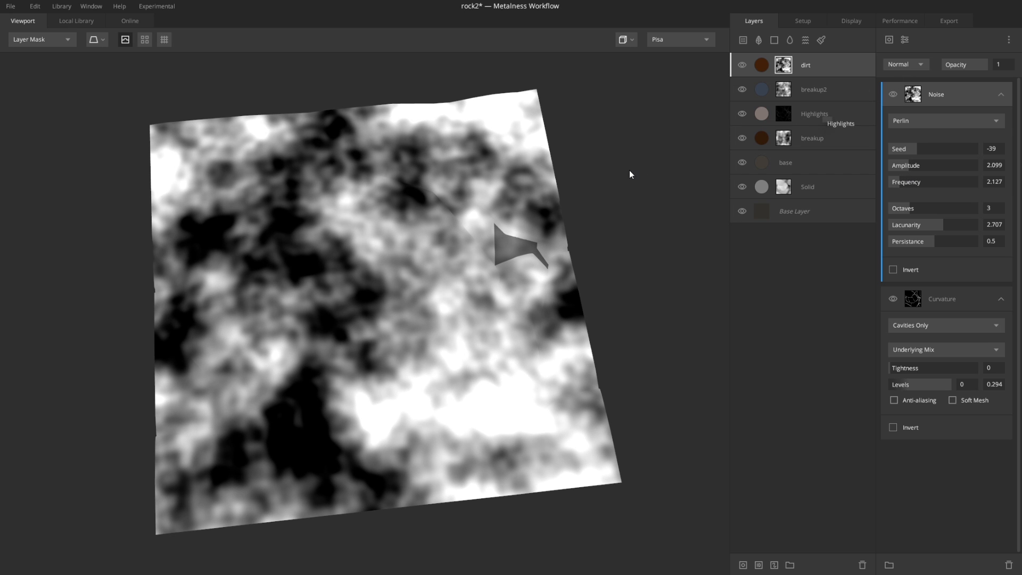
# Step: Set the noise component's blend mode to Multiply
pyautogui.click(911, 66)
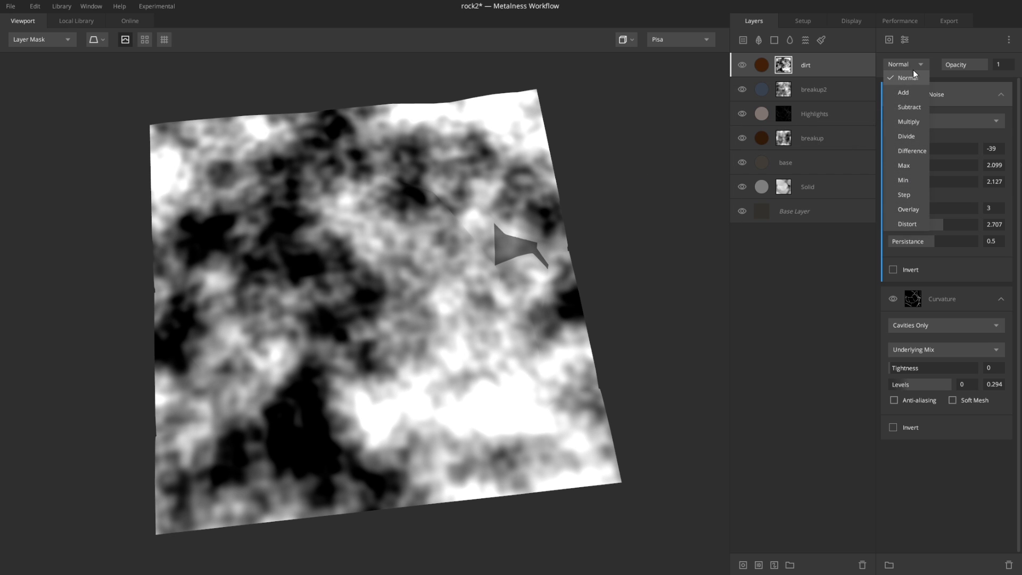
pyautogui.click(908, 121)
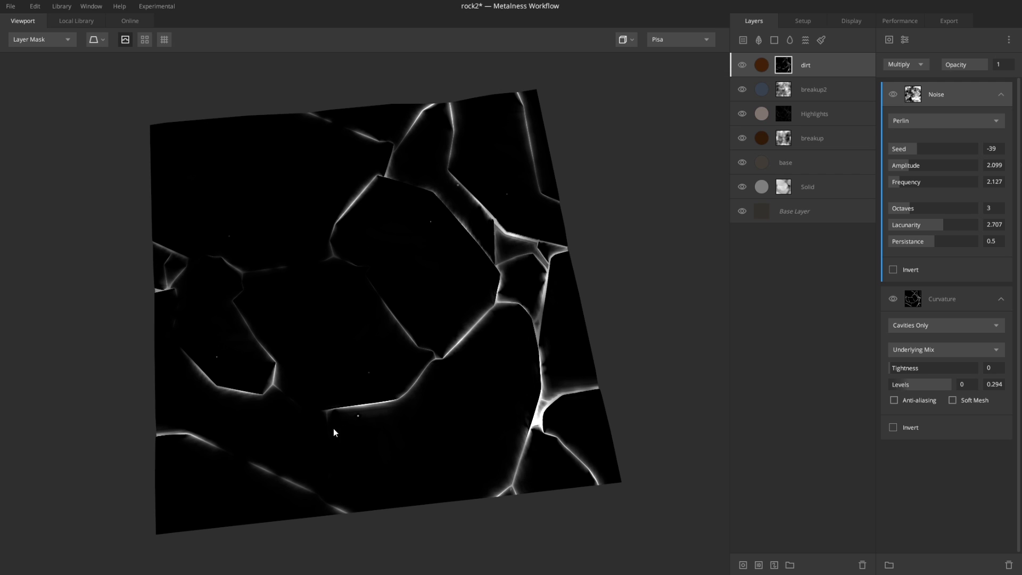
pyautogui.press('m')
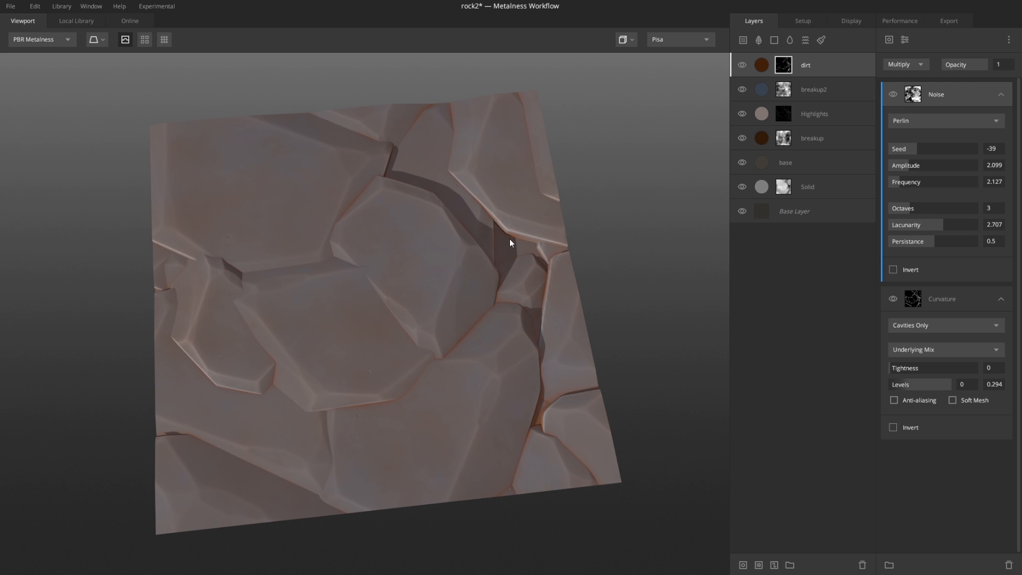
# Step: Change the noise seed to -34 and raise its frequency to about 3.45
pyautogui.moveTo(922, 152); pyautogui.dragTo(928, 151)
pyautogui.moveTo(922, 150); pyautogui.dragTo(909, 181)
pyautogui.scroll(3, 466, 331)
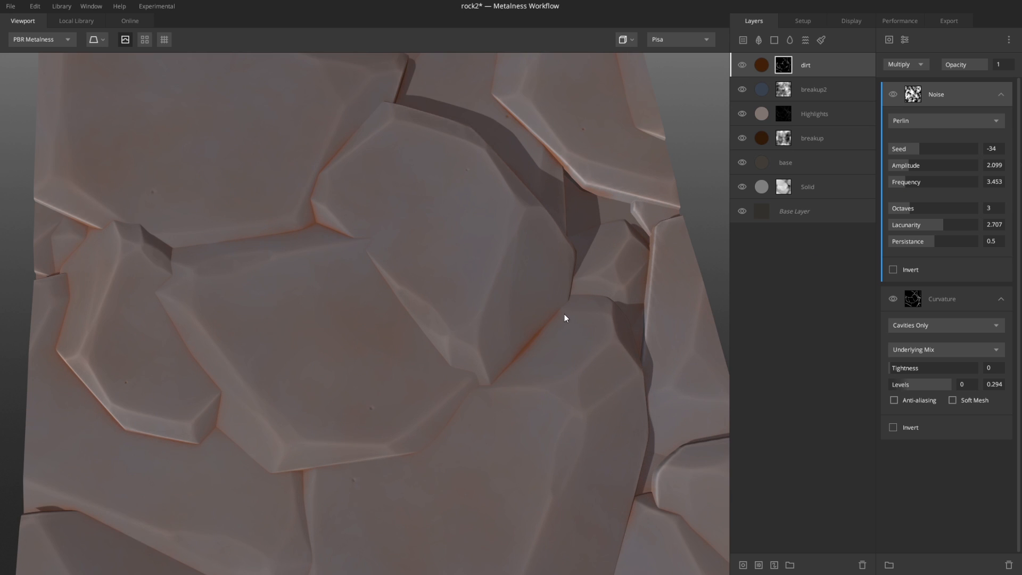
# Step: Darken the dirt layer's albedo colour to 321F10
pyautogui.click(768, 62)
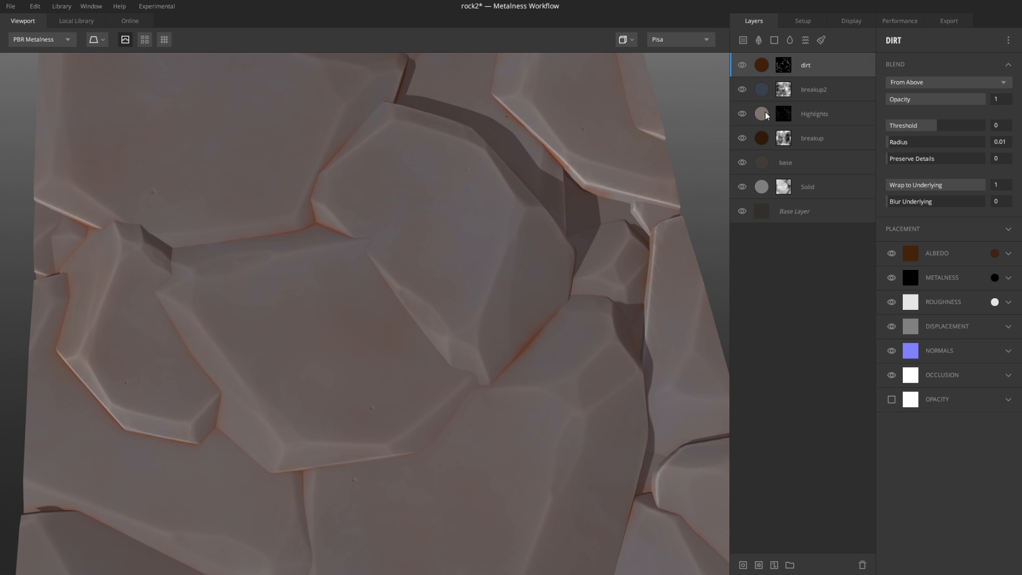
pyautogui.click(995, 253)
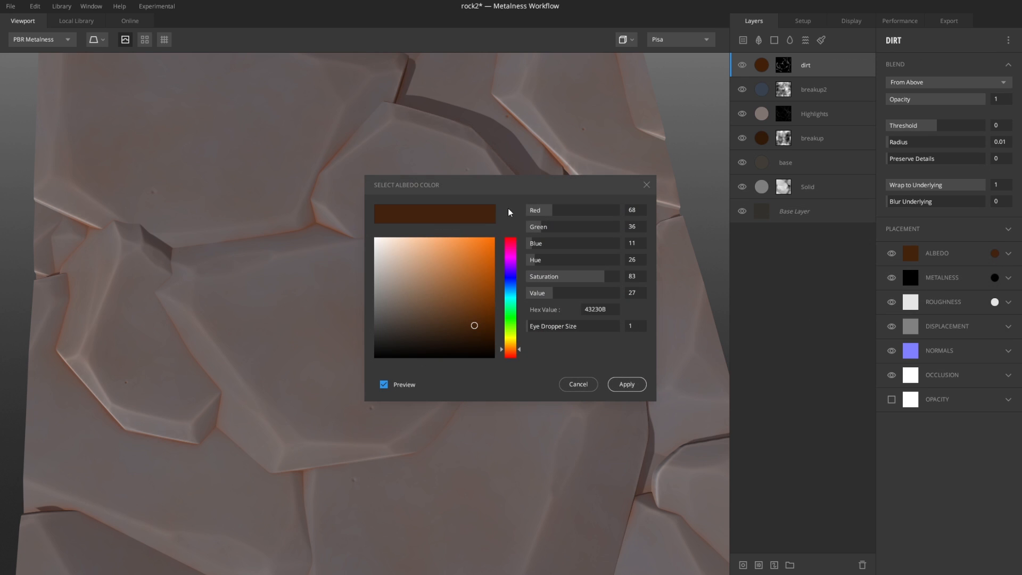
pyautogui.moveTo(546, 193); pyautogui.dragTo(841, 224)
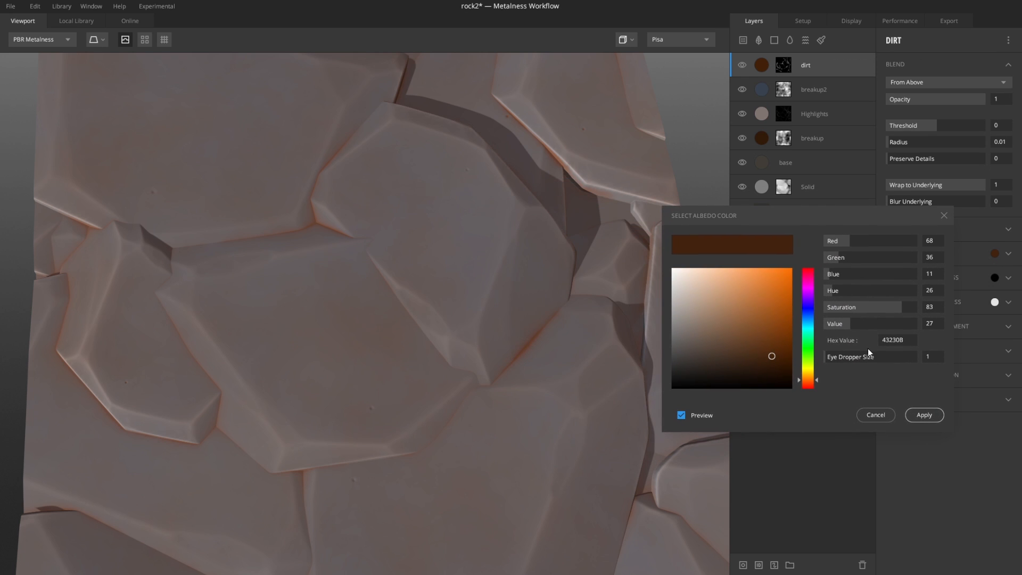
pyautogui.moveTo(769, 356); pyautogui.dragTo(753, 369)
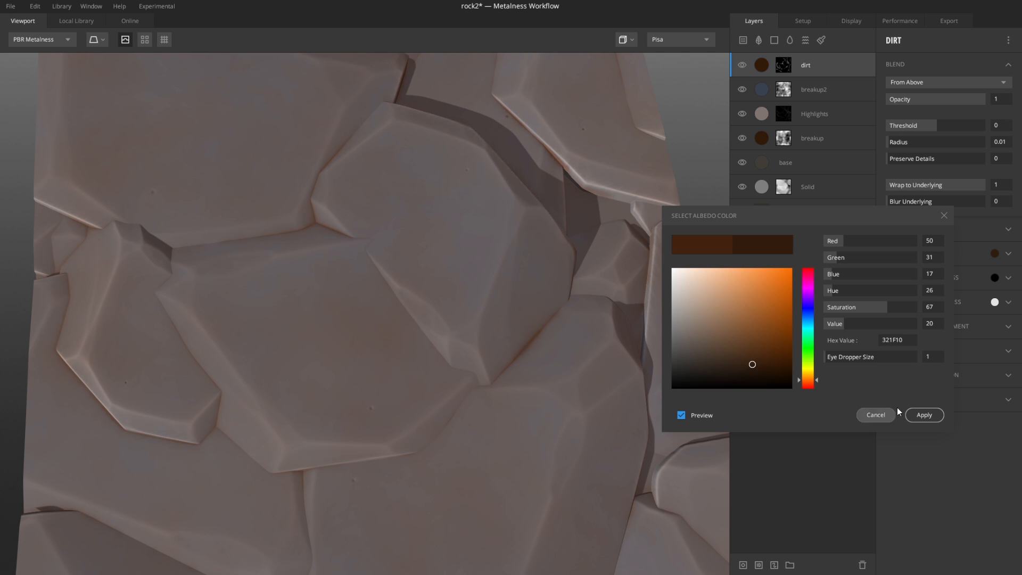
pyautogui.click(920, 414)
# Step: Toggle the dirt layer's visibility off and on to compare the material with and without it
pyautogui.scroll(-5, 474, 296)
pyautogui.scroll(3, 449, 296)
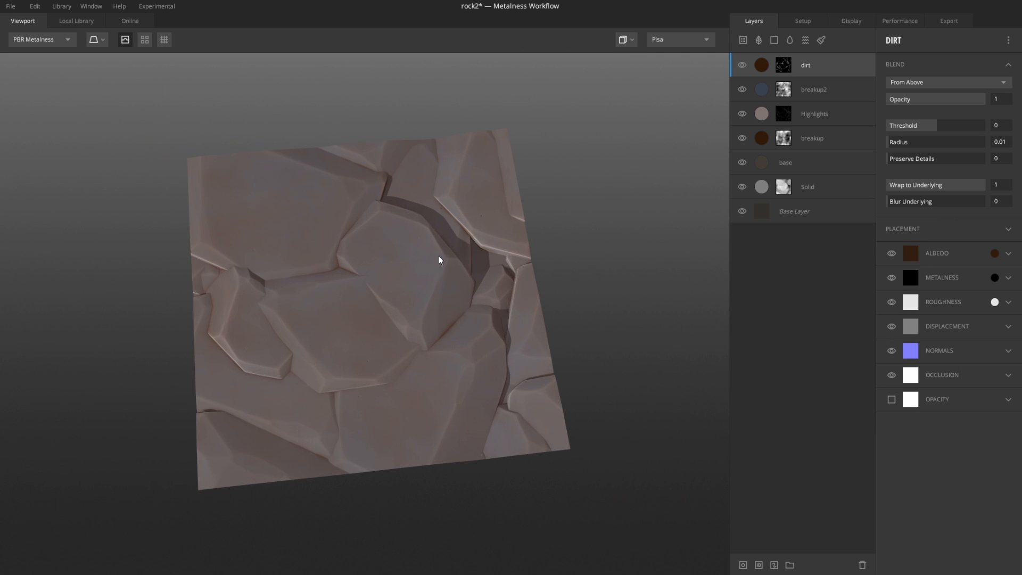
pyautogui.click(743, 66)
pyautogui.click(743, 65)
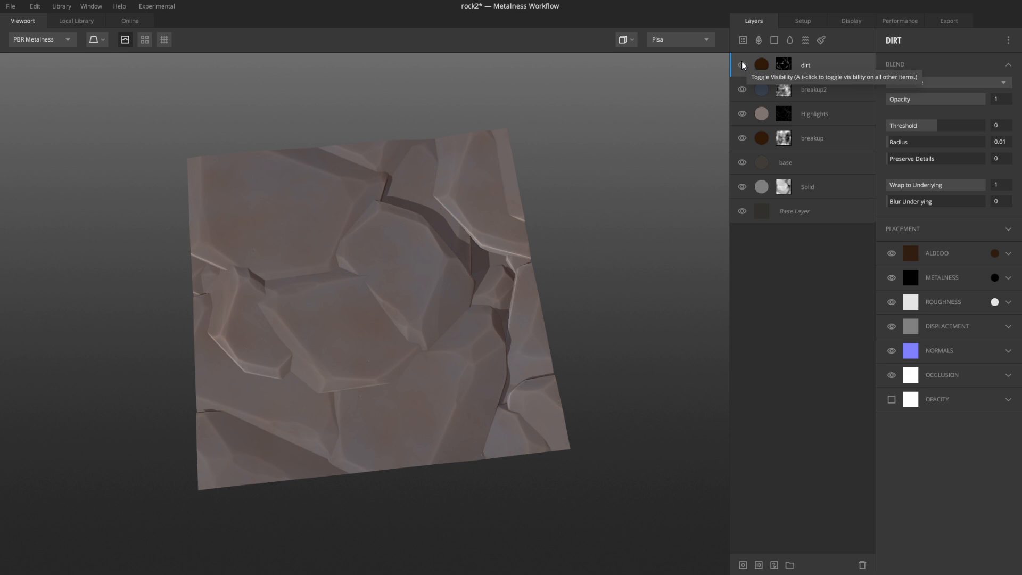
# Step: Lower the dirt mask noise frequency to about 2.68
pyautogui.click(783, 64)
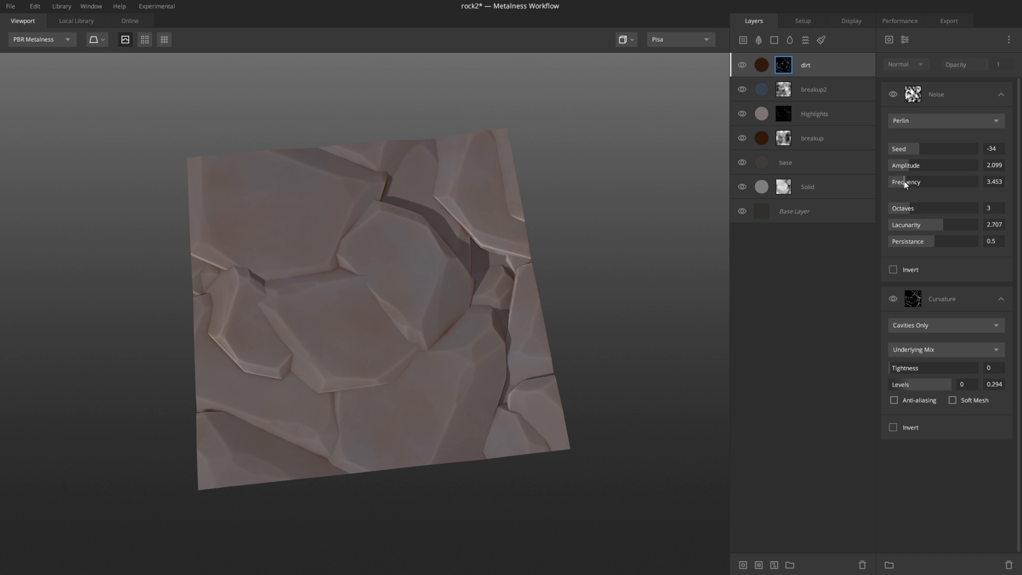
pyautogui.moveTo(903, 181)
pyautogui.mouseDown()
pyautogui.moveTo(892, 182)
pyautogui.moveTo(902, 184)
pyautogui.mouseUp()
pyautogui.press('m')
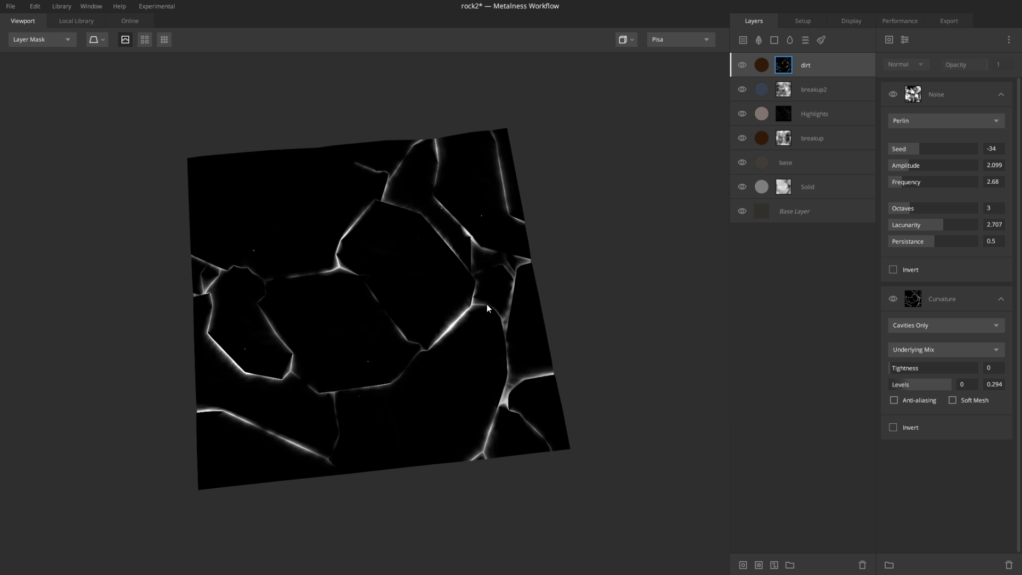
pyautogui.press('m')
# Step: Reduce the breakup layer's opacity to about 0.303
pyautogui.scroll(3, 467, 266)
pyautogui.scroll(-4, 452, 282)
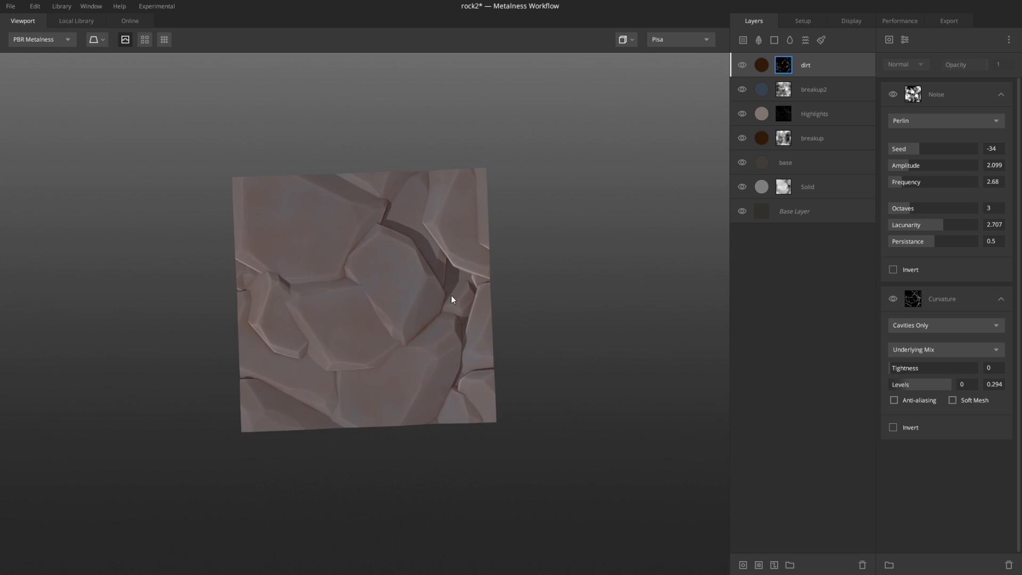
pyautogui.scroll(2, 433, 258)
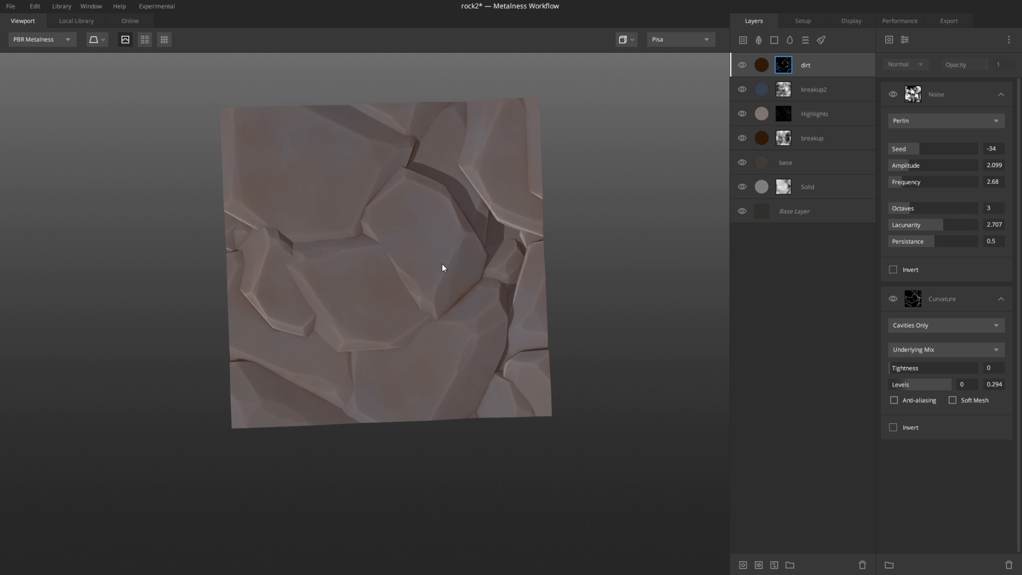
pyautogui.scroll(2, 393, 303)
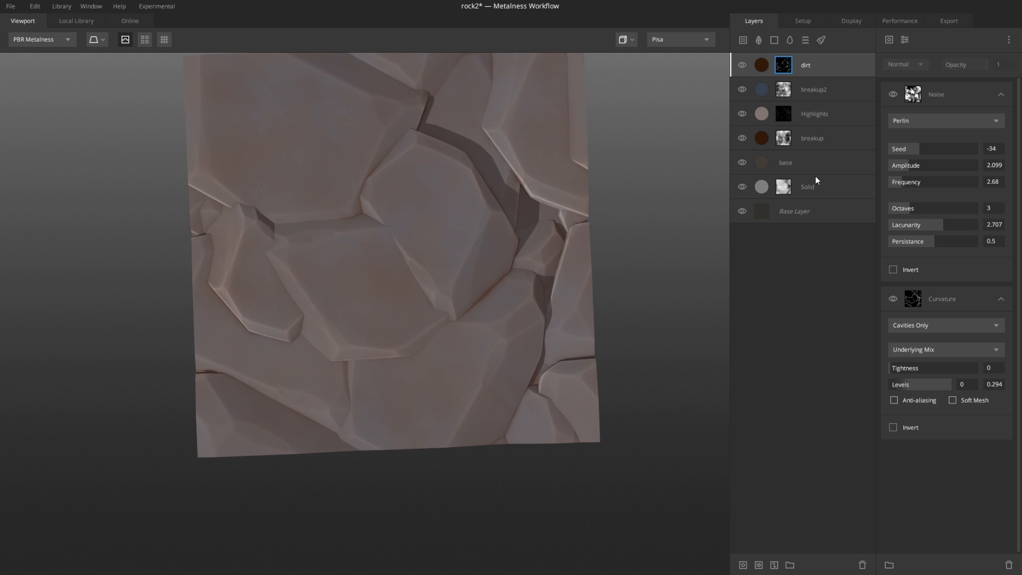
pyautogui.click(768, 143)
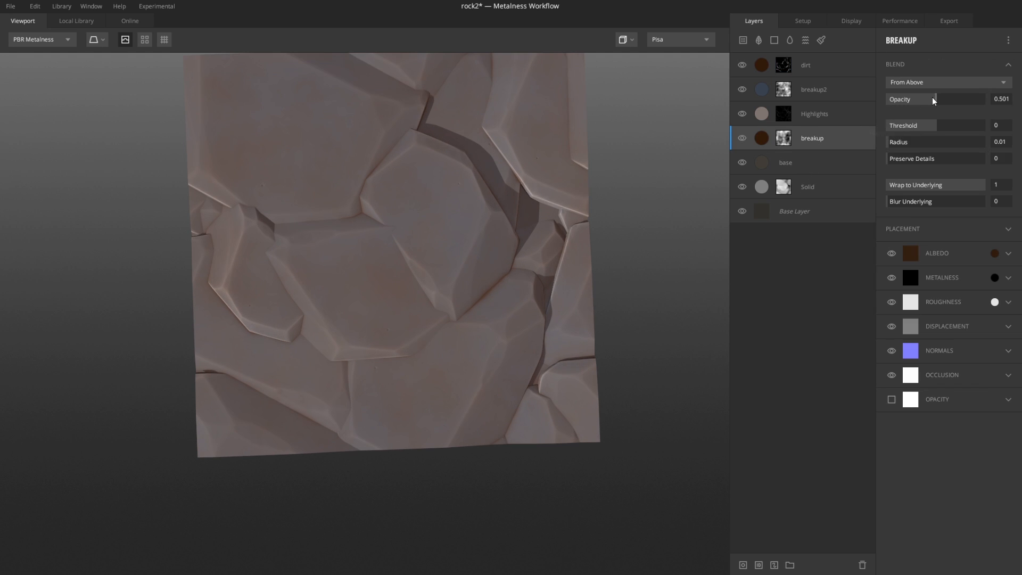
pyautogui.moveTo(922, 103)
pyautogui.mouseDown()
pyautogui.moveTo(886, 109)
pyautogui.moveTo(917, 108)
pyautogui.mouseUp()
# Step: Inspect the layered rock material in the 3D viewport from several angles
pyautogui.scroll(-5, 316, 297)
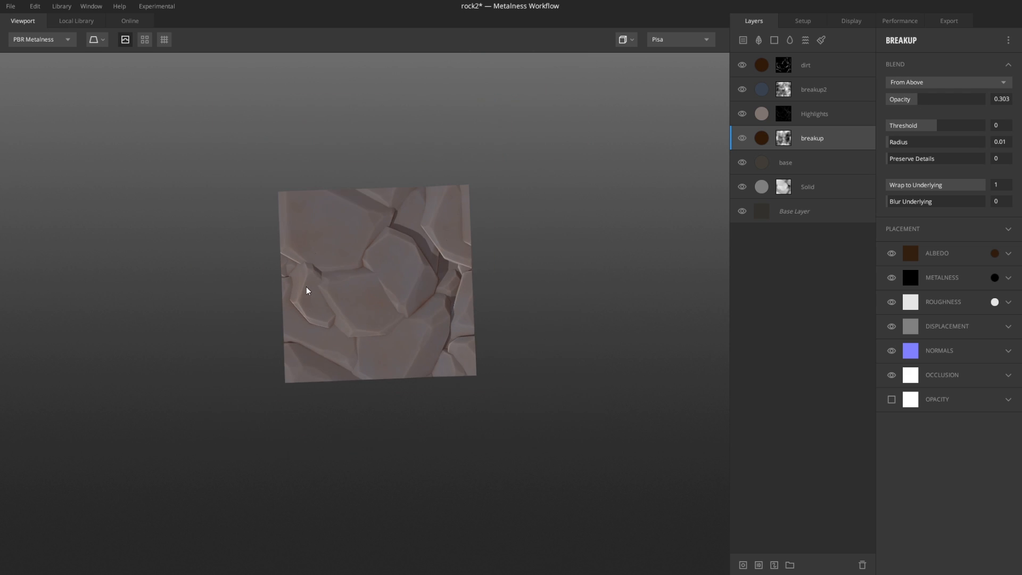
pyautogui.moveTo(410, 258); pyautogui.dragTo(412, 309, button='middle')
pyautogui.scroll(3, 413, 312)
pyautogui.moveTo(431, 349); pyautogui.dragTo(427, 279)
pyautogui.scroll(3, 403, 342)
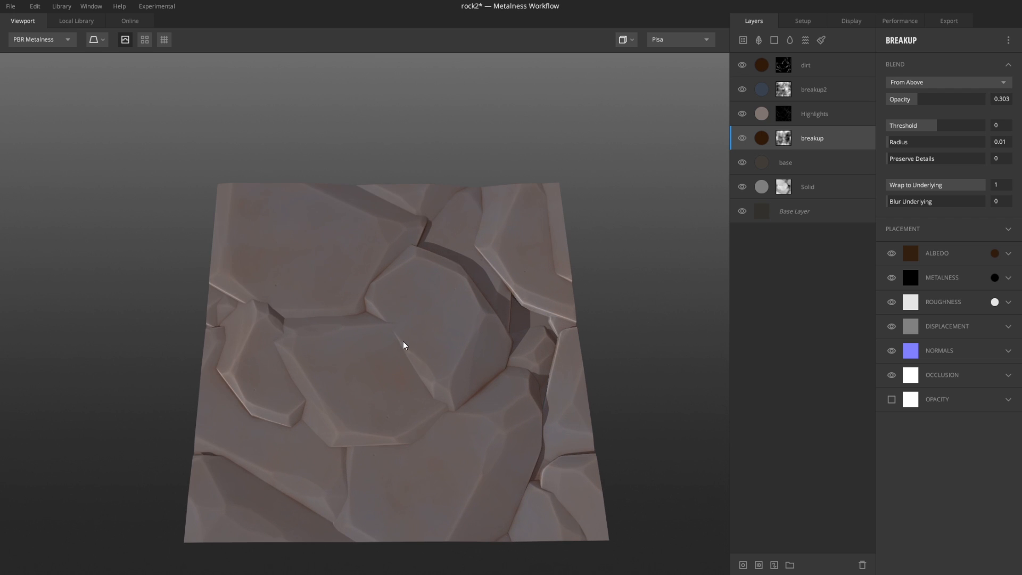
pyautogui.moveTo(430, 378); pyautogui.dragTo(455, 337)
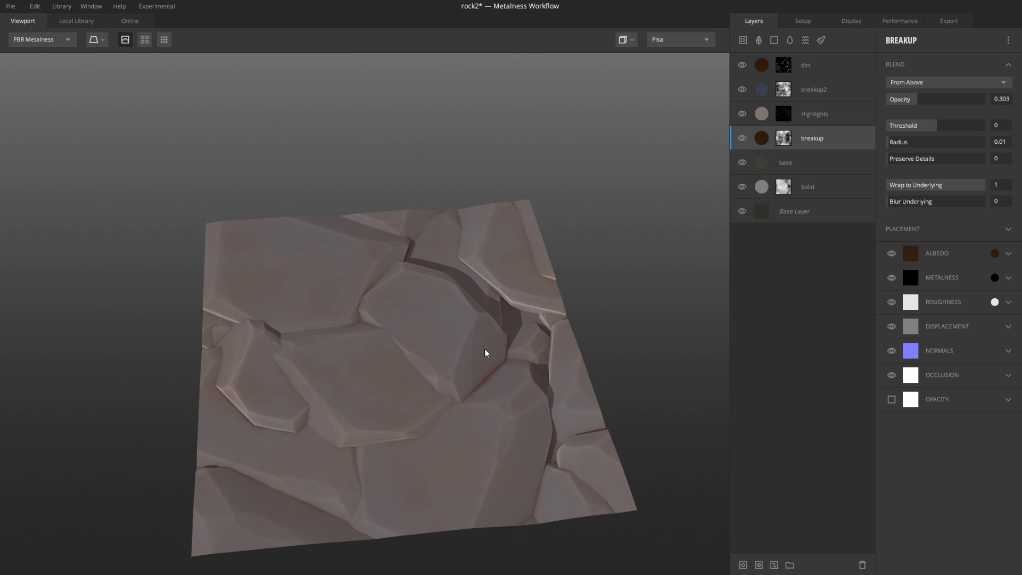
# Step: Review the file options and the export settings for the rock2 mix
pyautogui.click(10, 7)
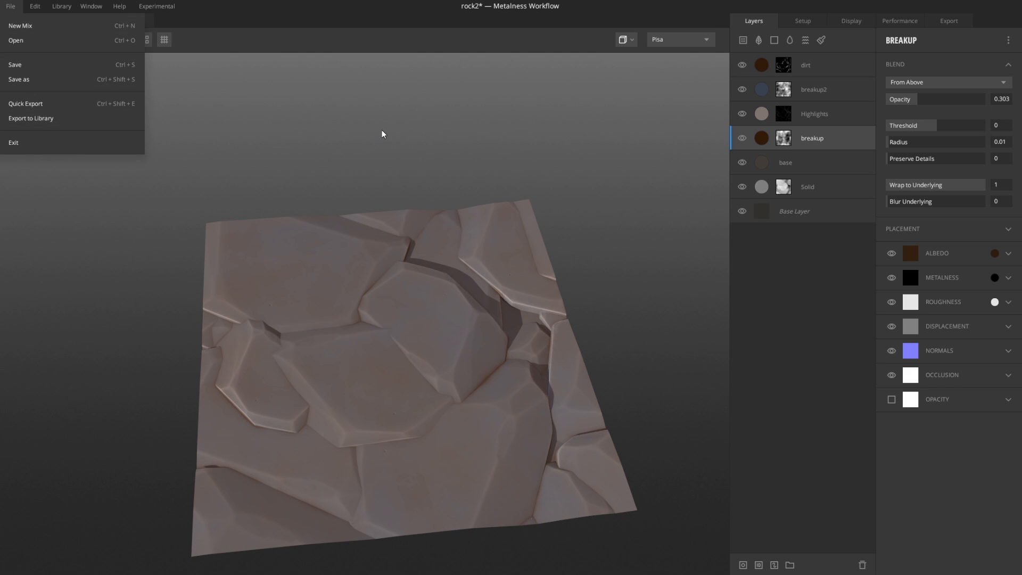
pyautogui.click(495, 104)
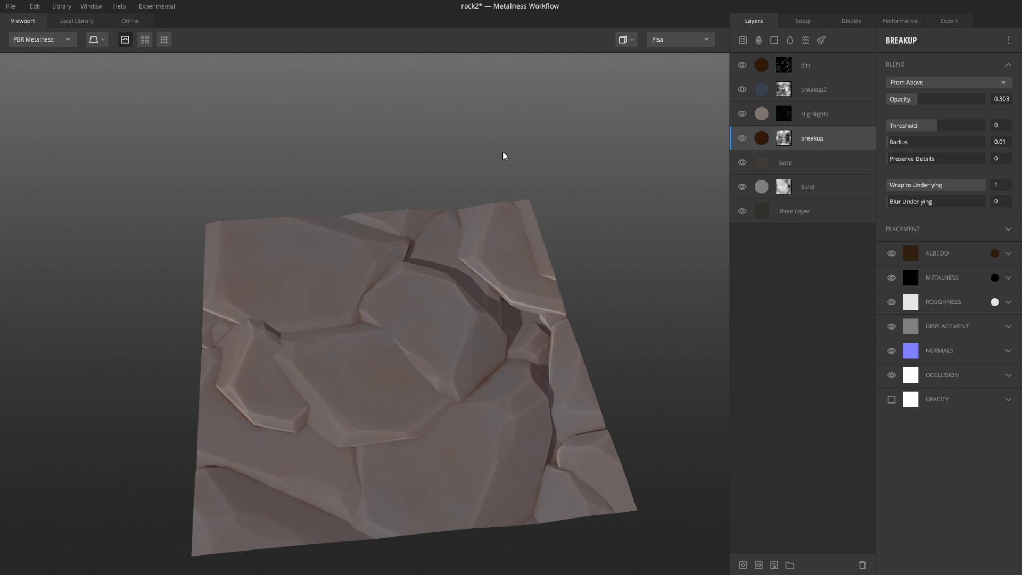
pyautogui.click(941, 21)
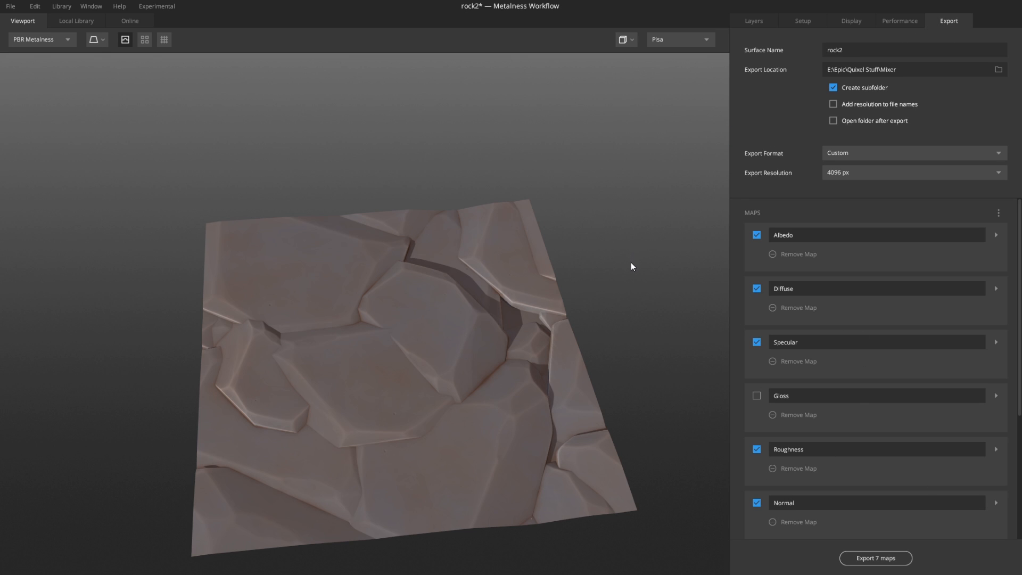
pyautogui.click(765, 23)
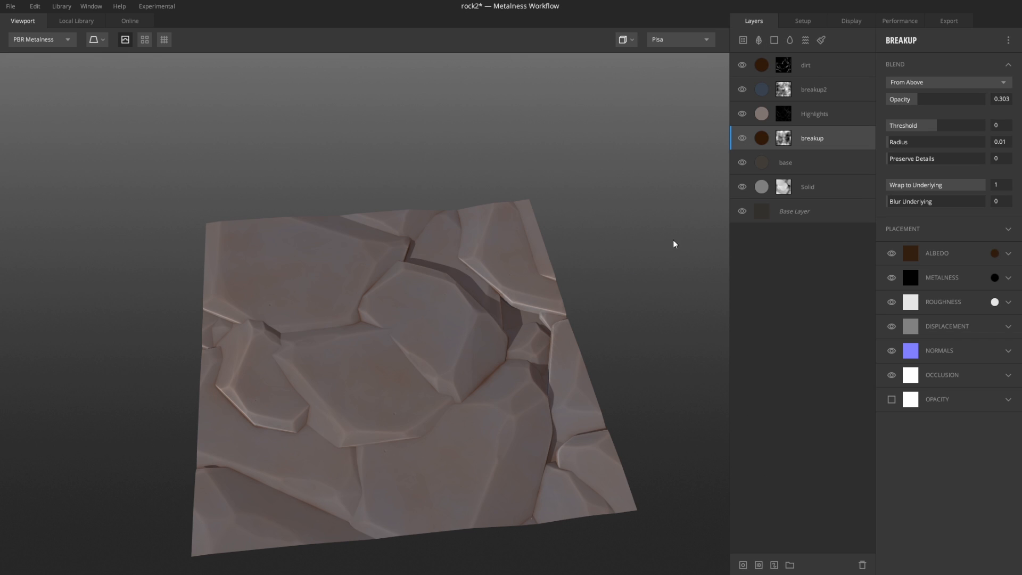
# Step: Open the Preferences to review the Mixer Files and Local Library paths, then cancel
pyautogui.click(35, 7)
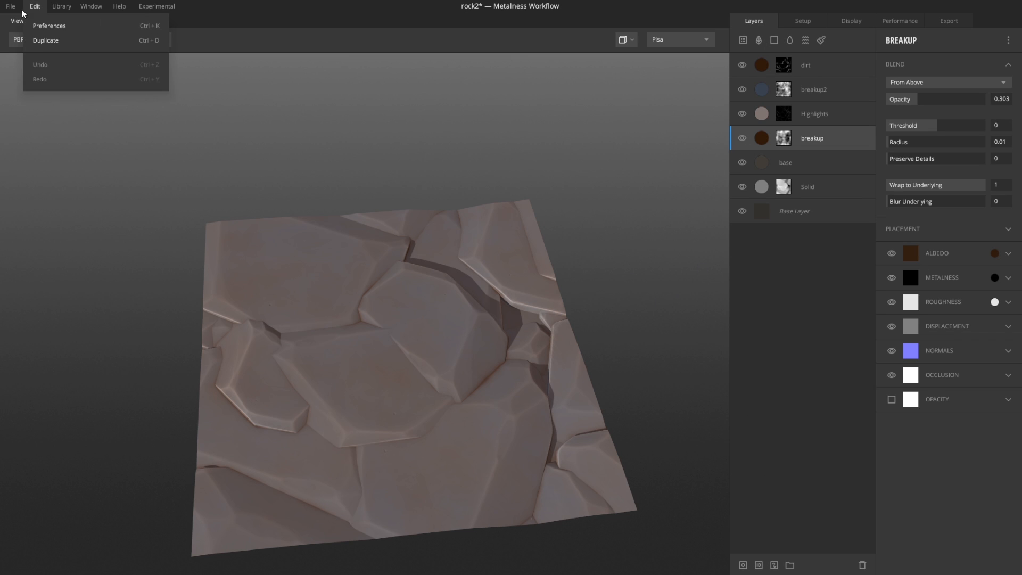
pyautogui.click(52, 27)
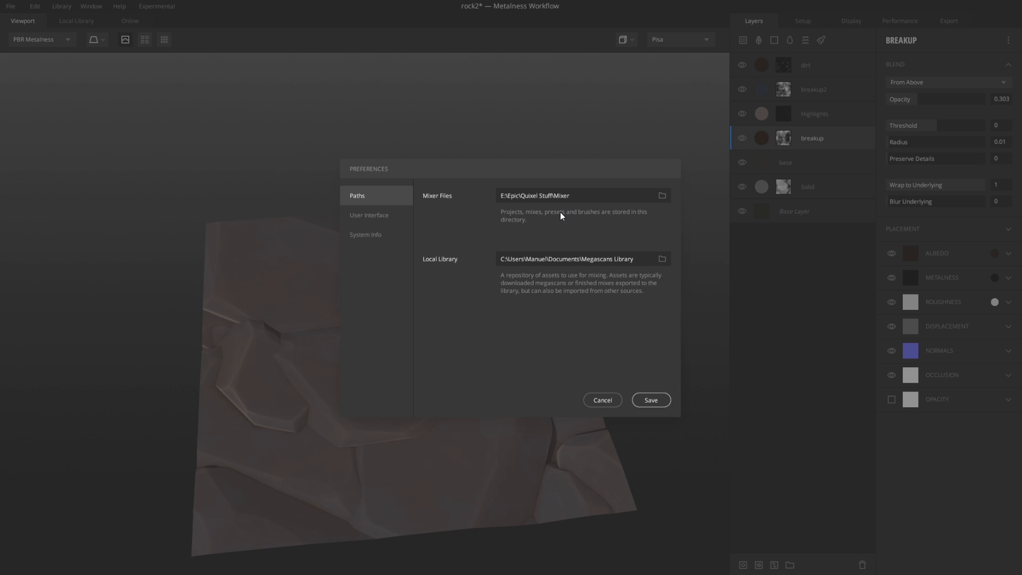
pyautogui.click(609, 401)
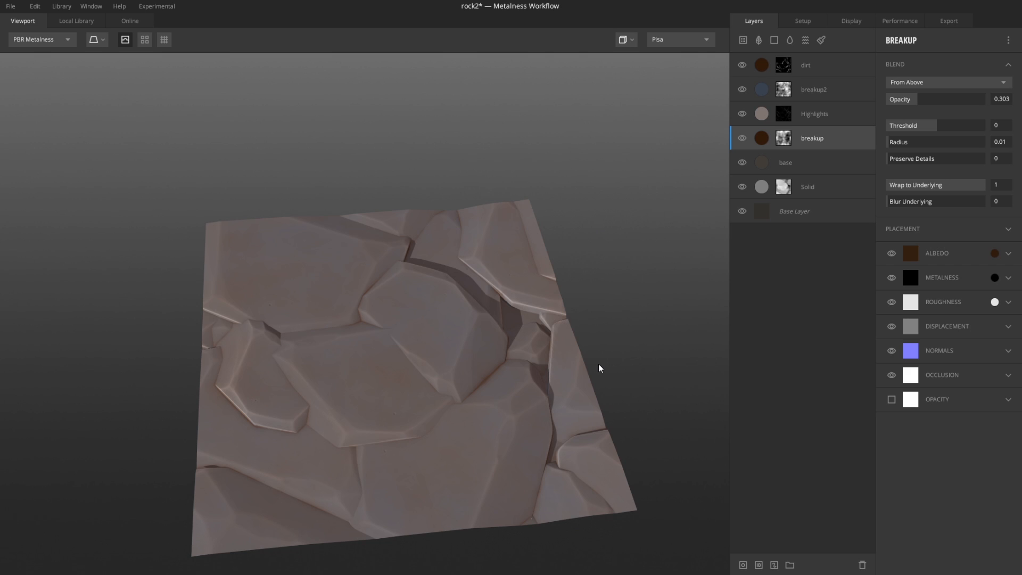